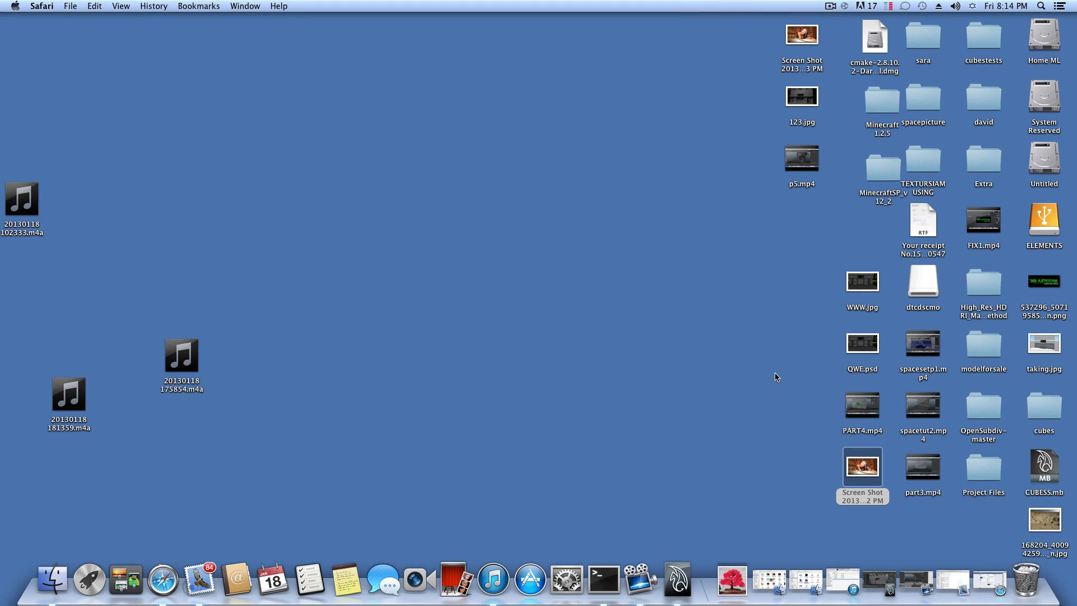
- Switch to Maya and reopen the hangar5.mb scene, discarding the unsaved changes
left_click(880, 582)
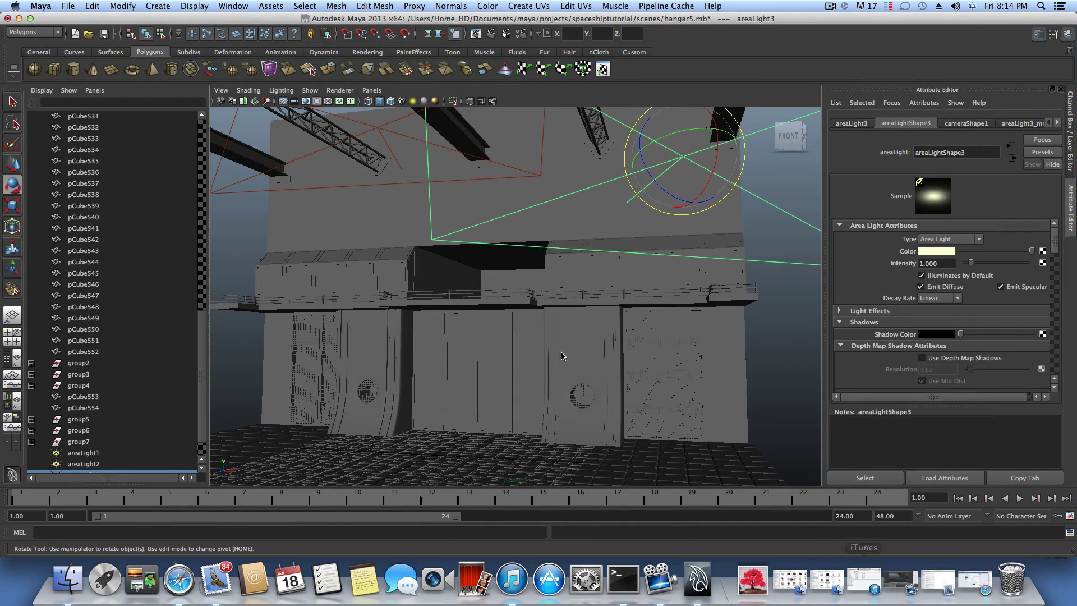
left_click_drag(693, 368, 555, 311, "alt")
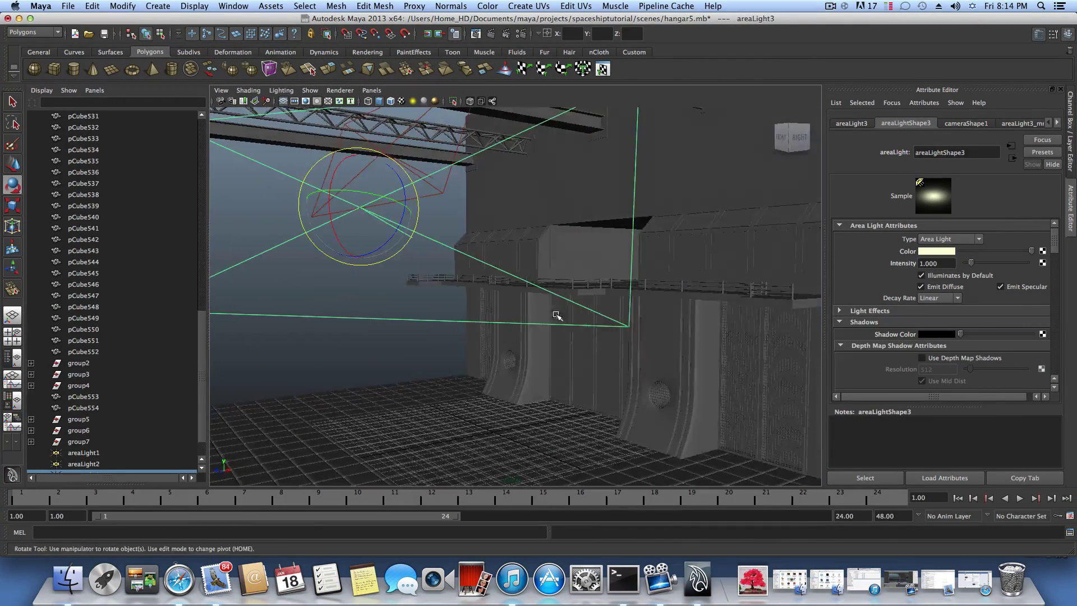
left_click(66, 4)
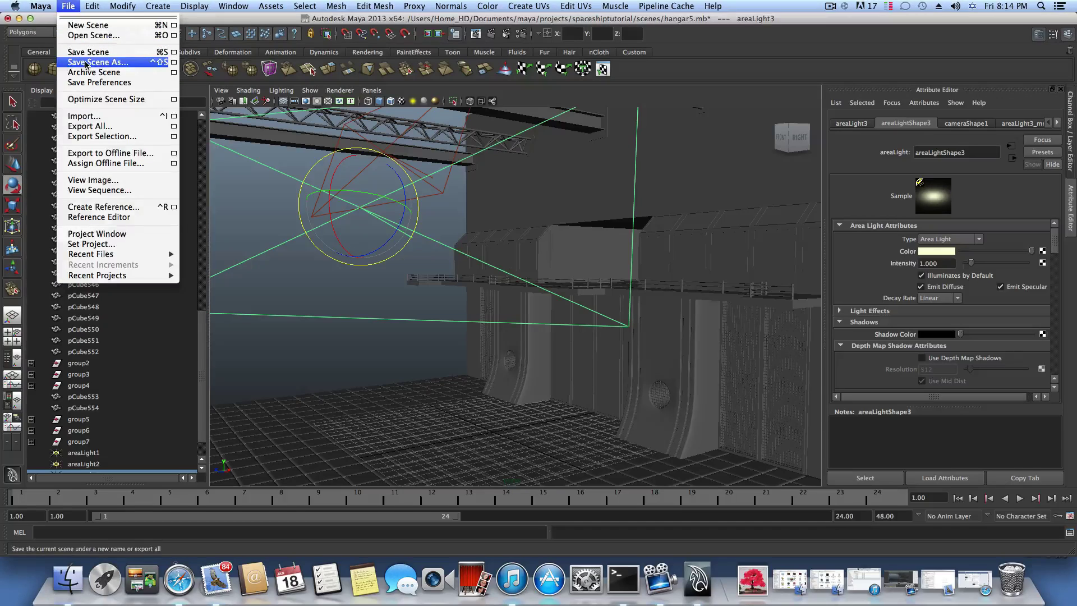
left_click(88, 37)
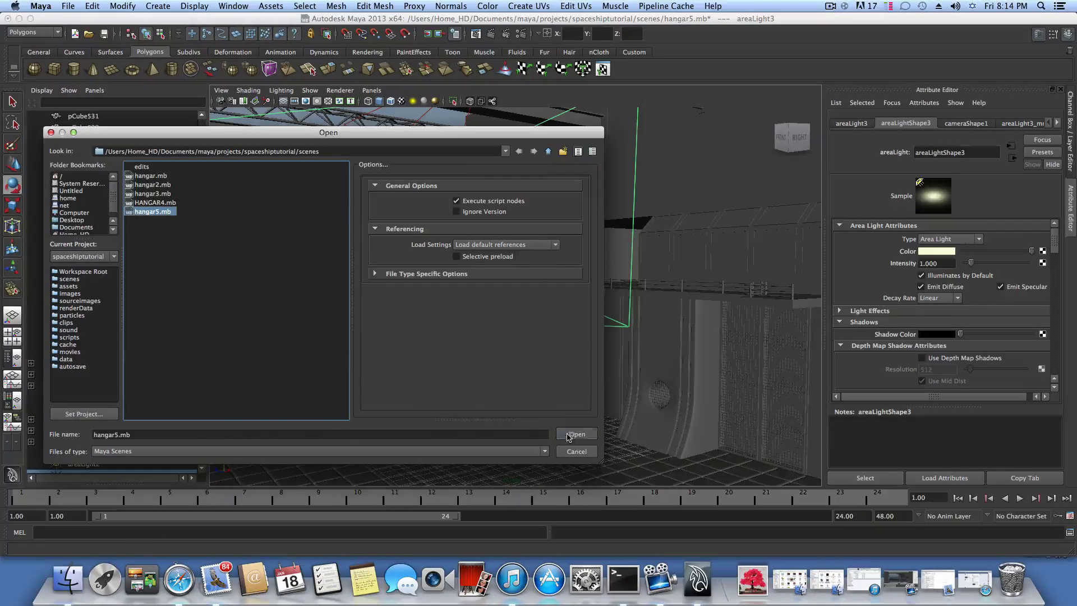
left_click(568, 435)
left_click(532, 289)
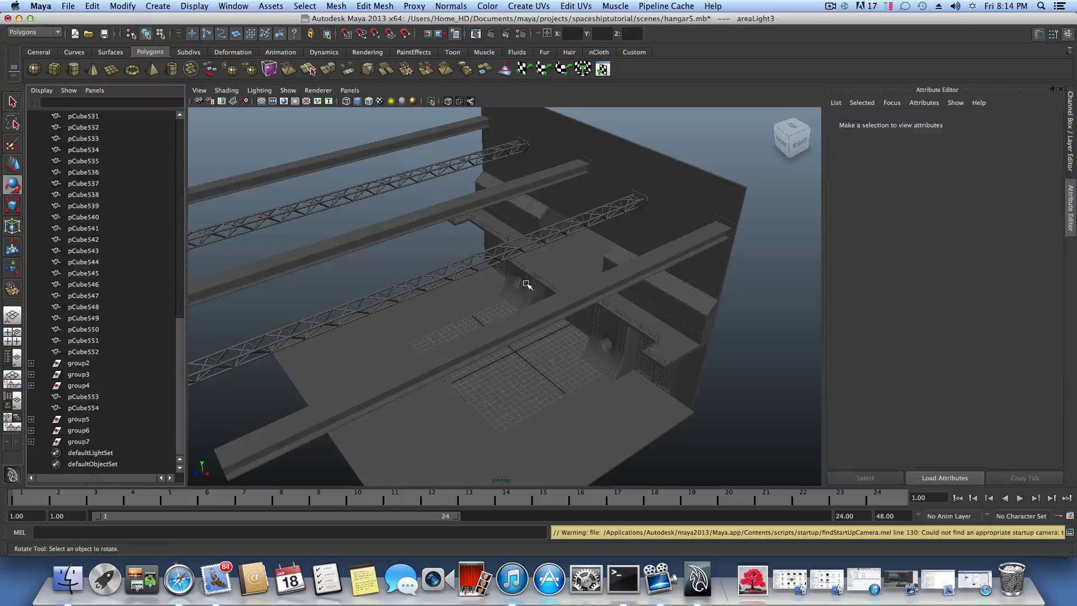
- Display the scene's layer list and switch the granty layer off and on to check which objects it holds
left_click_drag(513, 285, 420, 264, "alt")
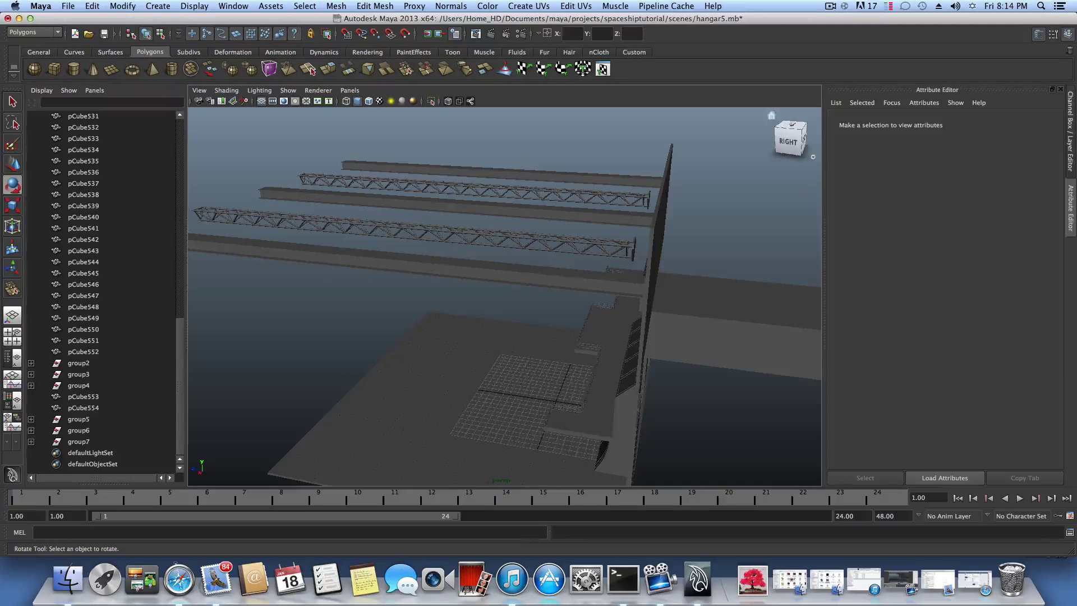
left_click(1068, 33)
left_click(1068, 34)
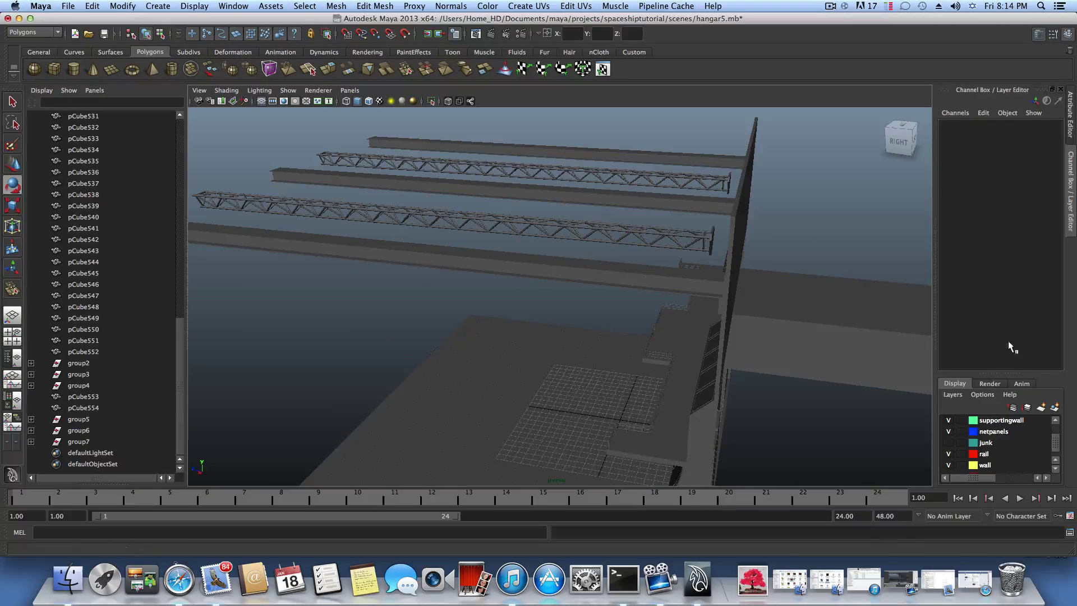
left_click(990, 421)
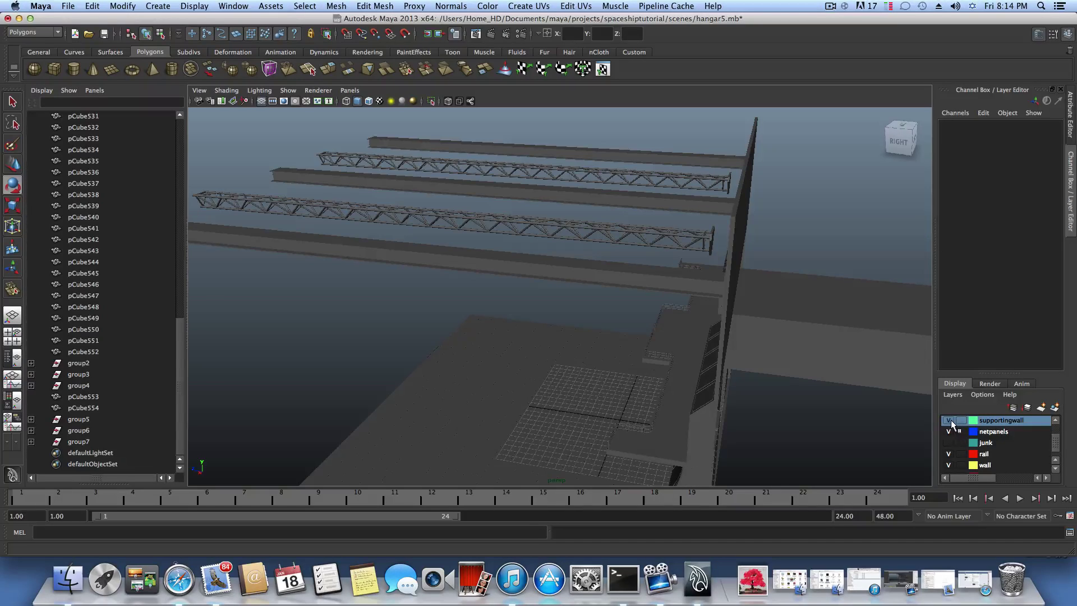
left_click(948, 431)
scroll(962, 433, "up", 1)
left_click(948, 422)
left_click(948, 422)
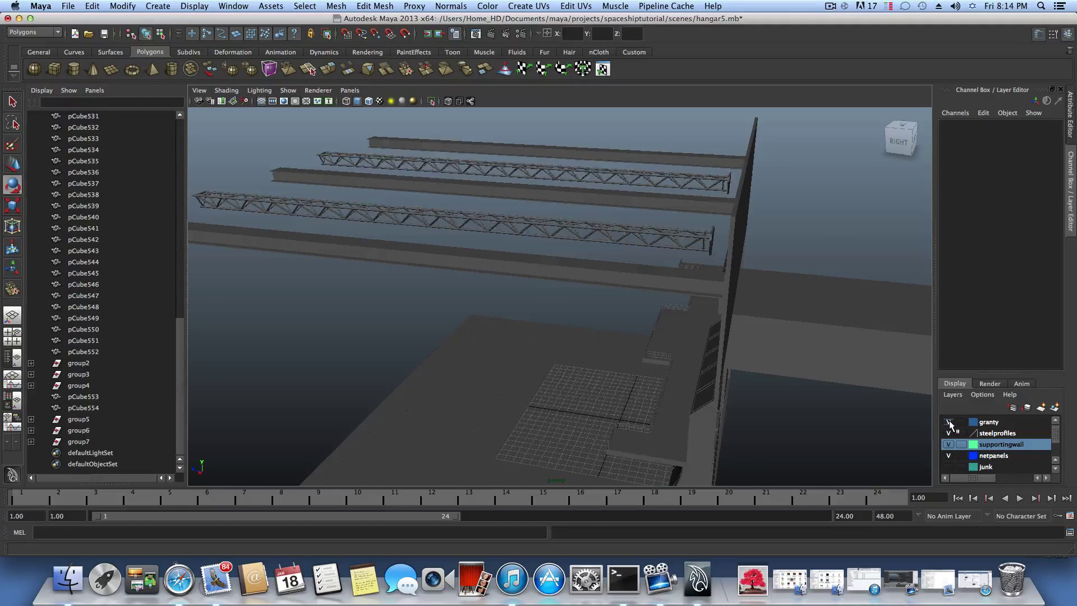
- Select all objects on the granty layer and move them along Z to a Translate Z of about -1.989
right_click(988, 424)
mouse_move(1003, 493)
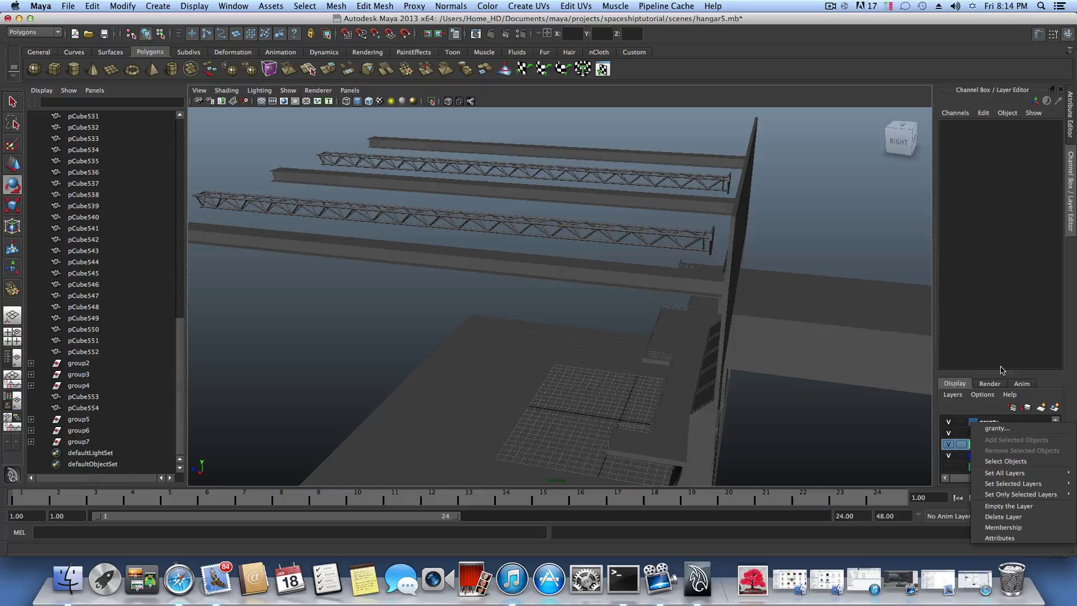
left_click(1006, 461)
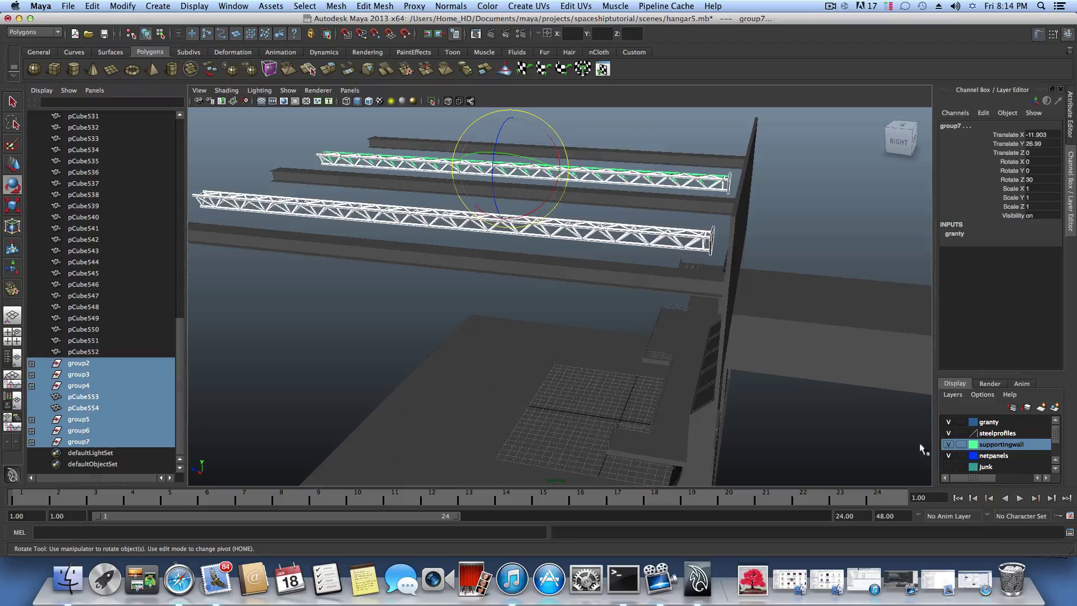
left_click_drag(431, 249, 326, 224, "alt")
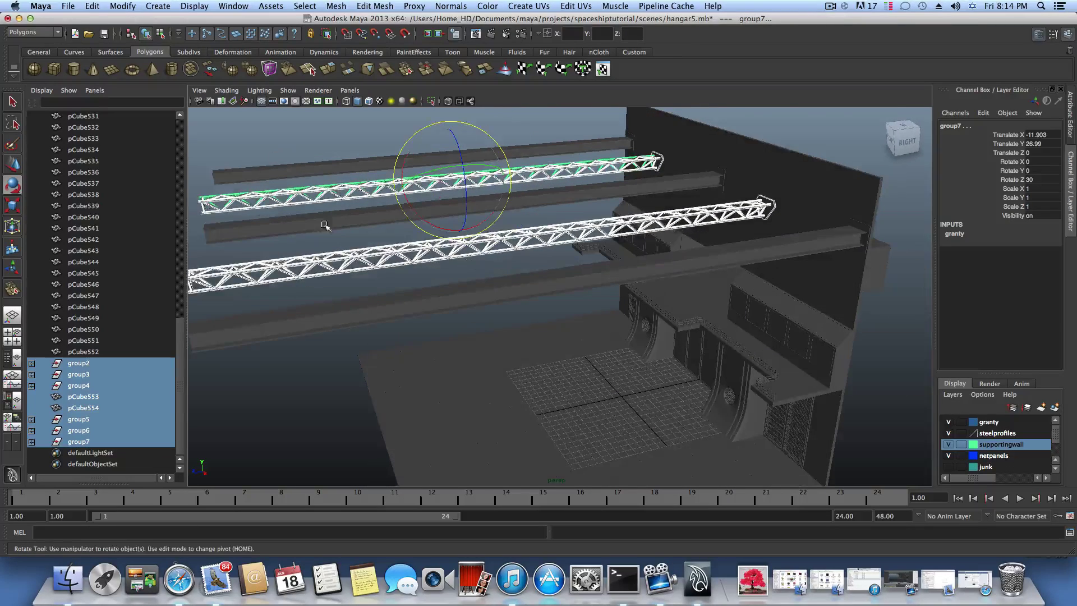
left_click(14, 164)
left_click_drag(548, 207, 472, 174, "alt")
left_click_drag(507, 259, 598, 260, "alt")
right_click_drag(599, 260, 640, 285, "alt")
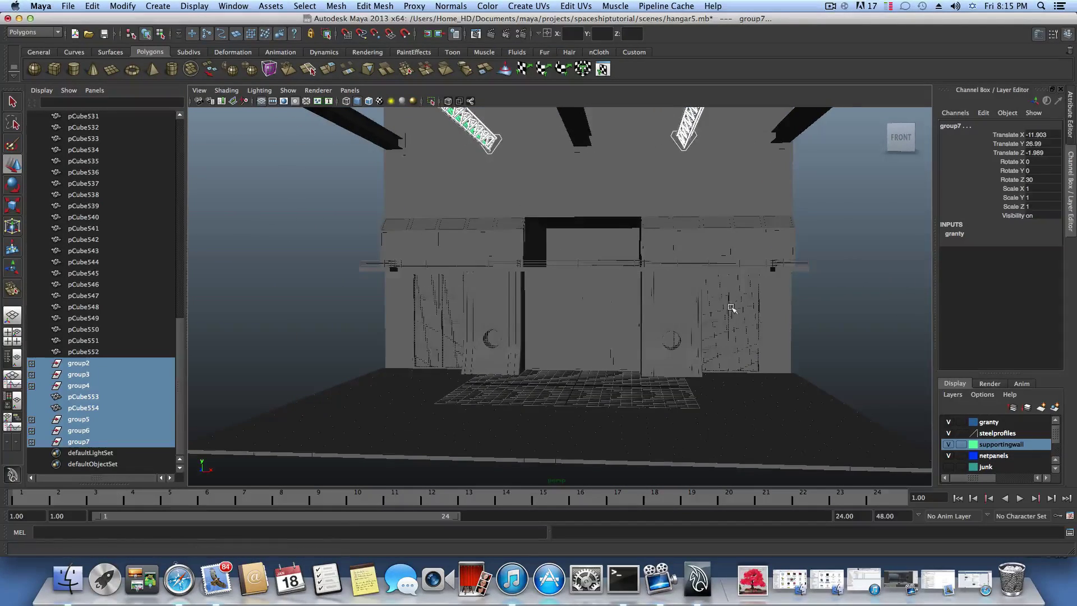
- Hide the floor, wall, rail, netpanels, supportingwall, granty and steelprofiles layers so only the empty grid remains
mouse_move(731, 308)
left_mouse_down("alt")
mouse_move(625, 313)
mouse_move(735, 315)
left_mouse_up("alt")
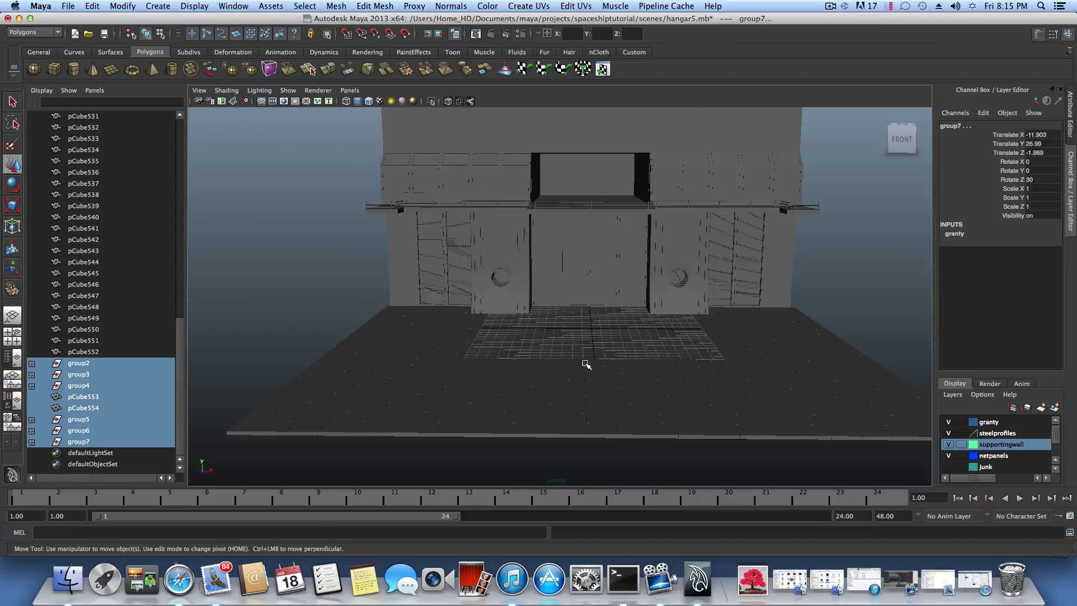
scroll(611, 344, "up", 2)
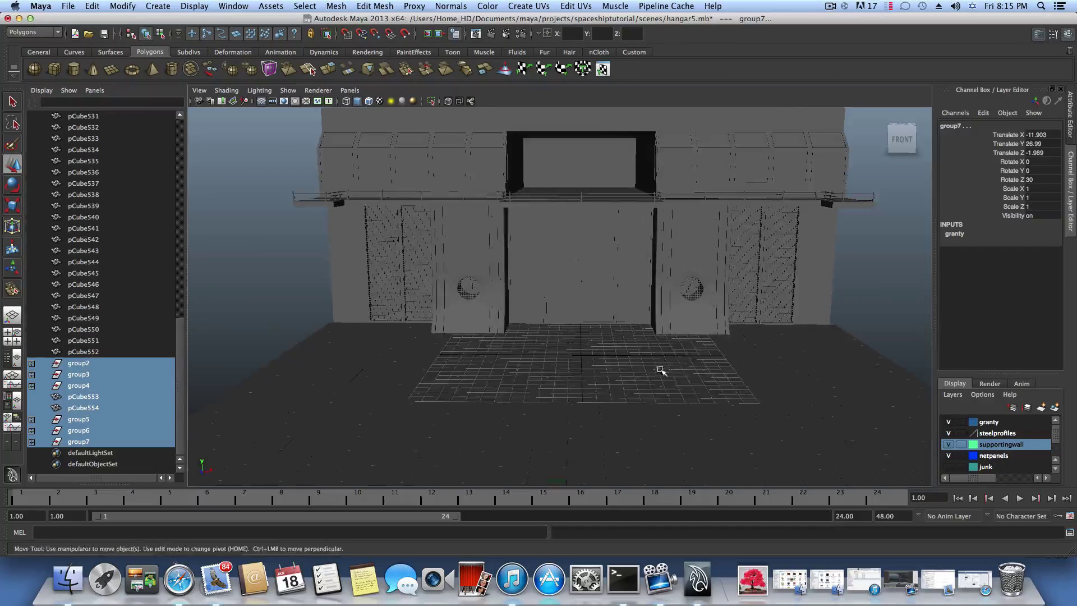
middle_click_drag(660, 368, 636, 358, "alt")
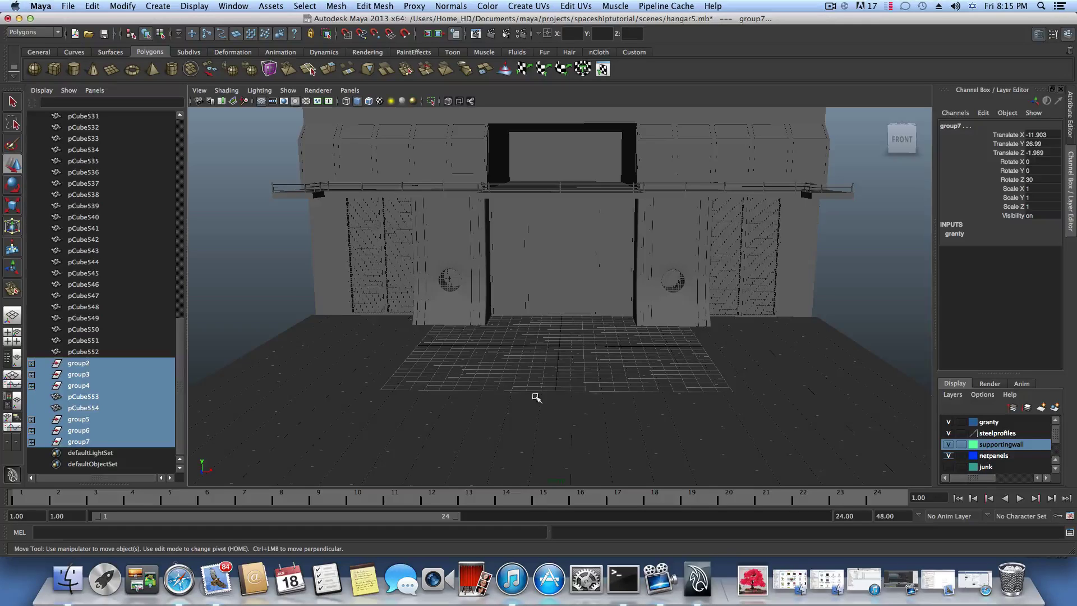
left_click_drag(578, 401, 519, 386, "alt")
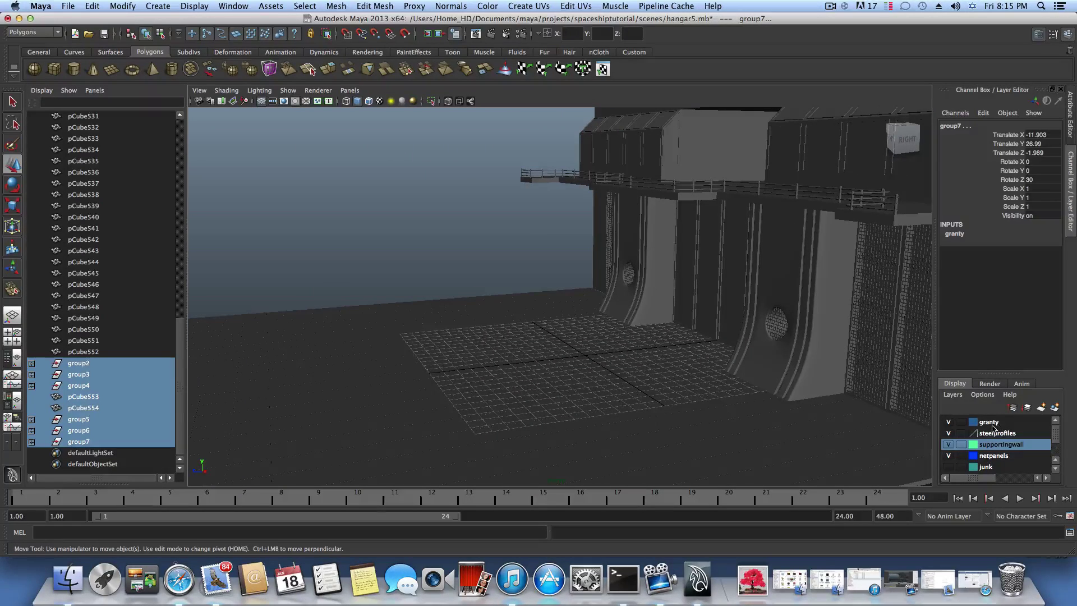
scroll(953, 443, "down", 1)
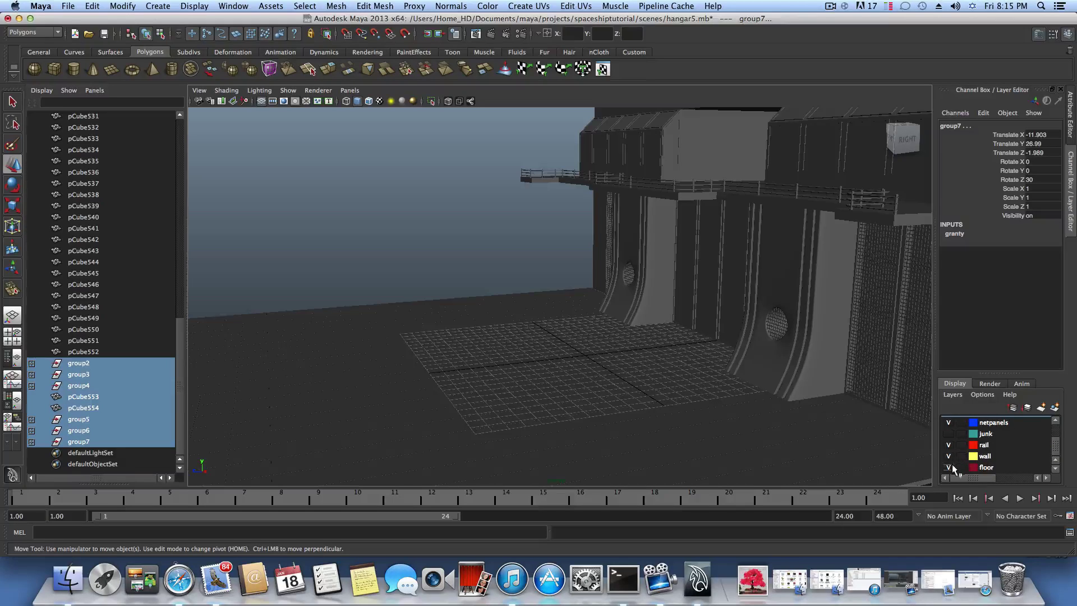
left_click(949, 466)
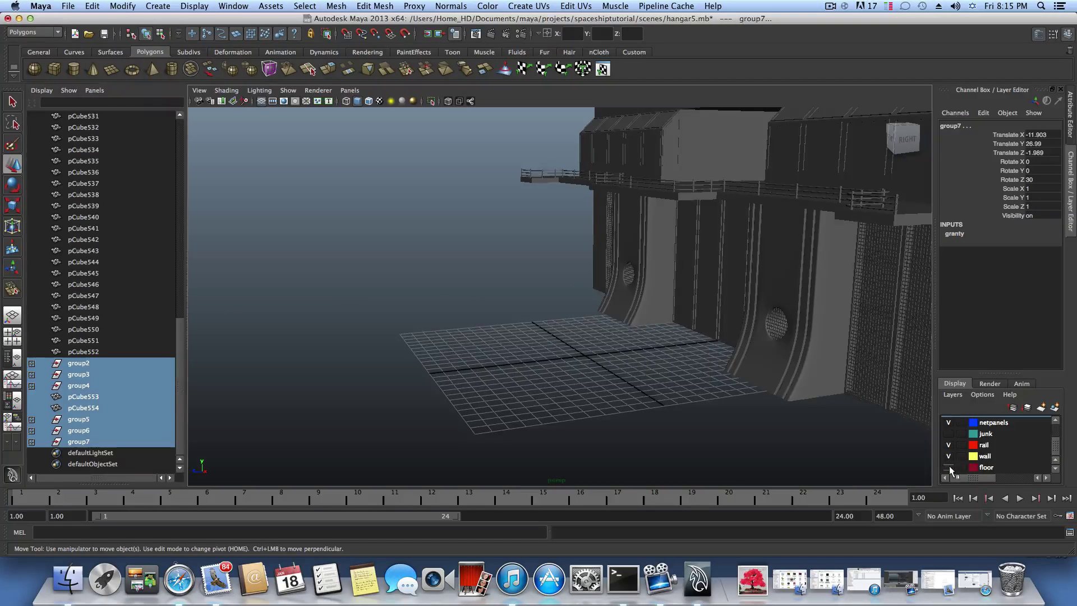
left_click(948, 456)
left_click(947, 444)
left_click(948, 422)
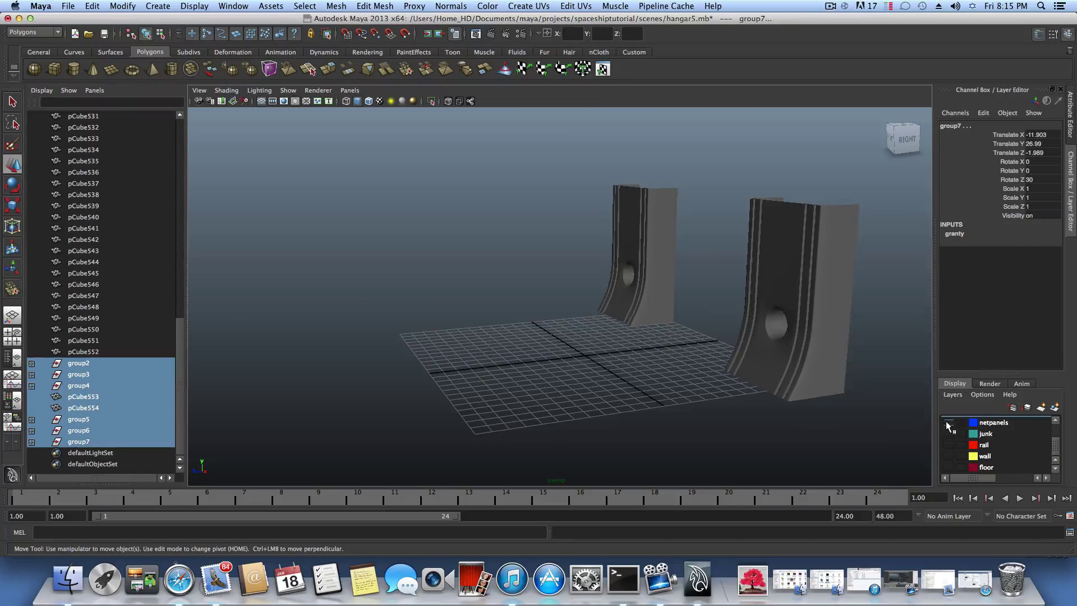
scroll(948, 426, "up", 1)
left_click(948, 444)
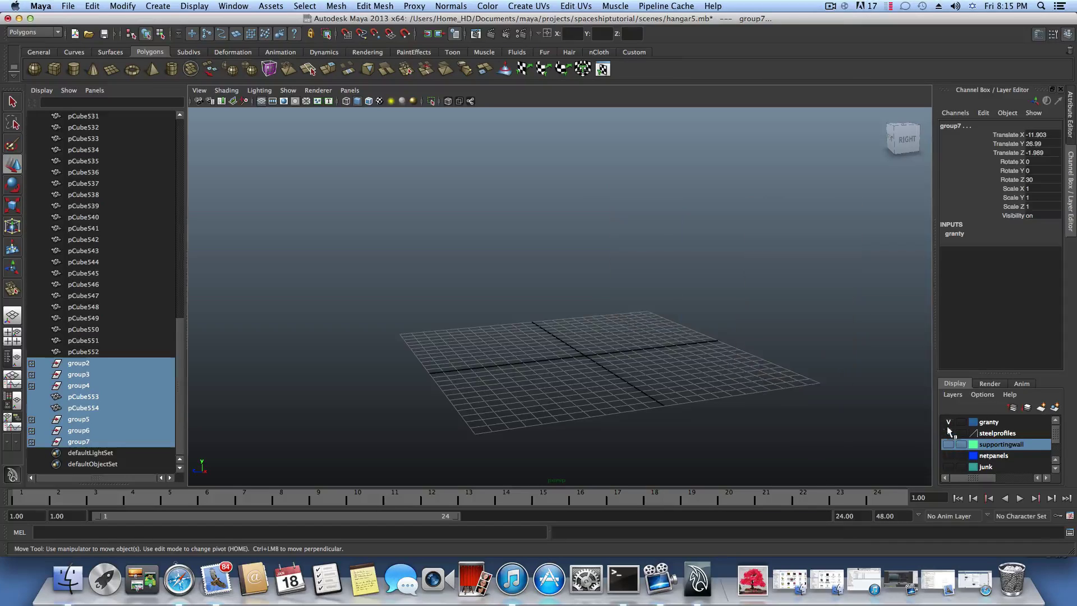
left_click(948, 422)
left_click(947, 433)
- Deselect the hidden groups and create a polygon cylinder at the center of the grid
left_click_drag(749, 382, 669, 381, "alt")
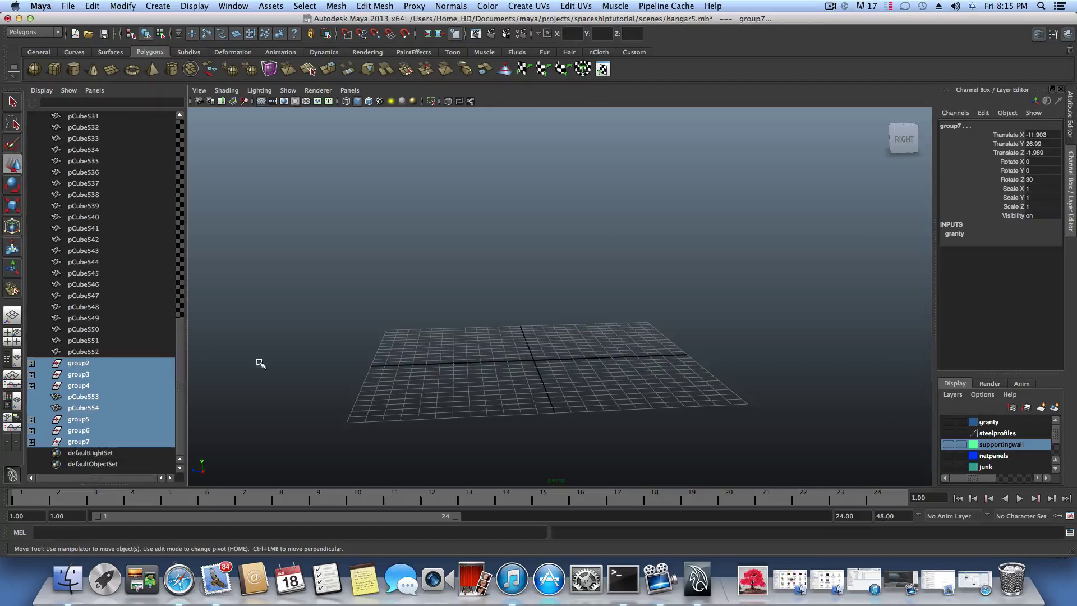
left_click_drag(473, 322, 557, 326, "alt")
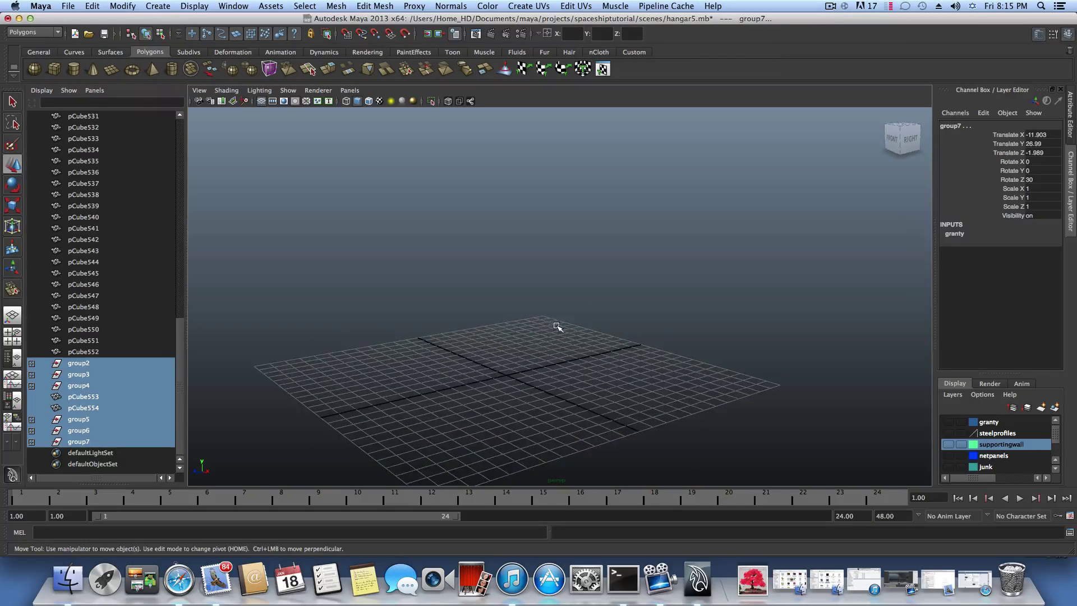
middle_click_drag(534, 346, 550, 318, "alt")
right_click_drag(550, 318, 547, 336, "alt")
left_click_drag(548, 336, 581, 334, "alt")
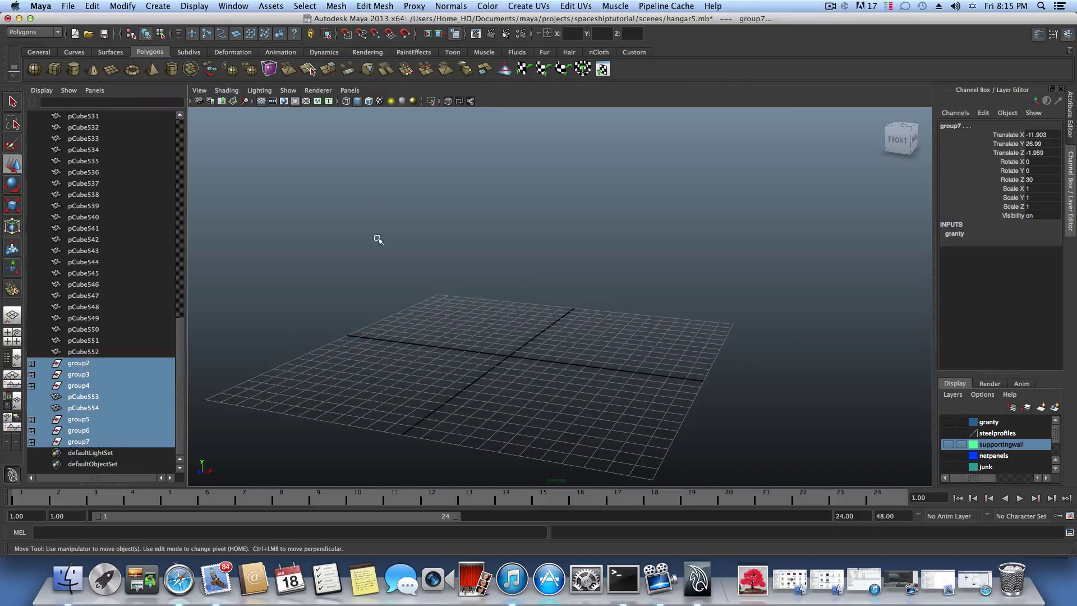
left_click(409, 266)
left_click_drag(488, 301, 561, 315, "alt")
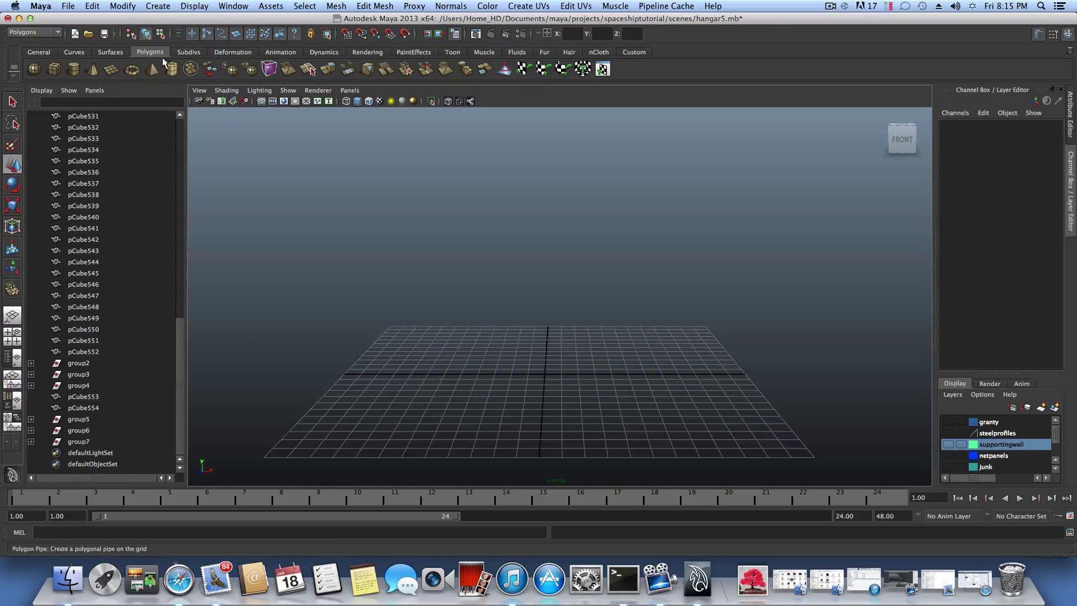
left_click(73, 71)
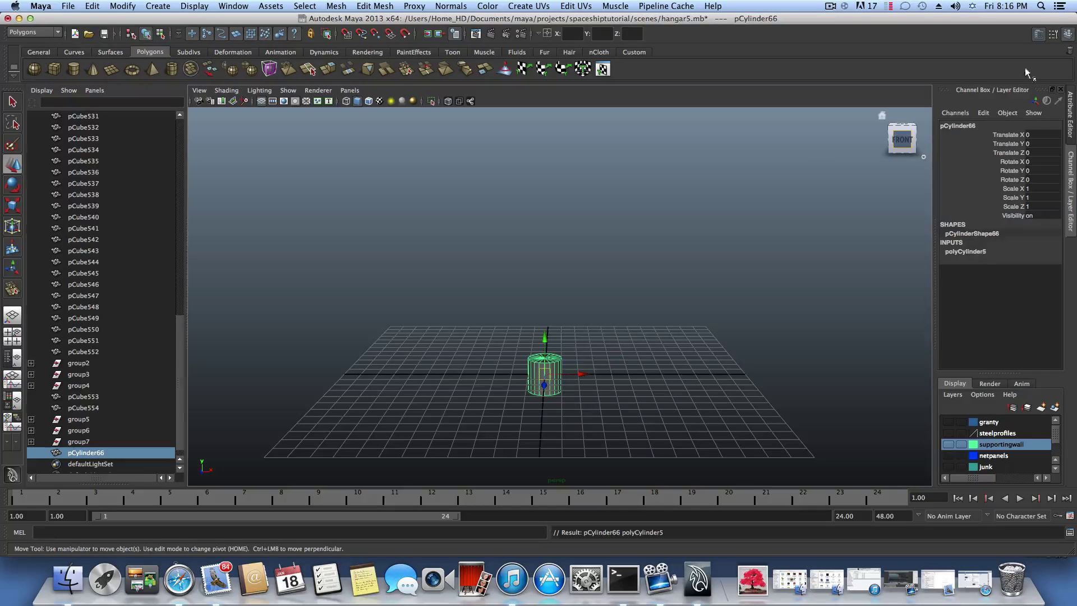
- Show the cylinder's creation attributes, scale it uniformly to about 7.7, and flatten it vertically into a thin disc
left_click(1038, 33)
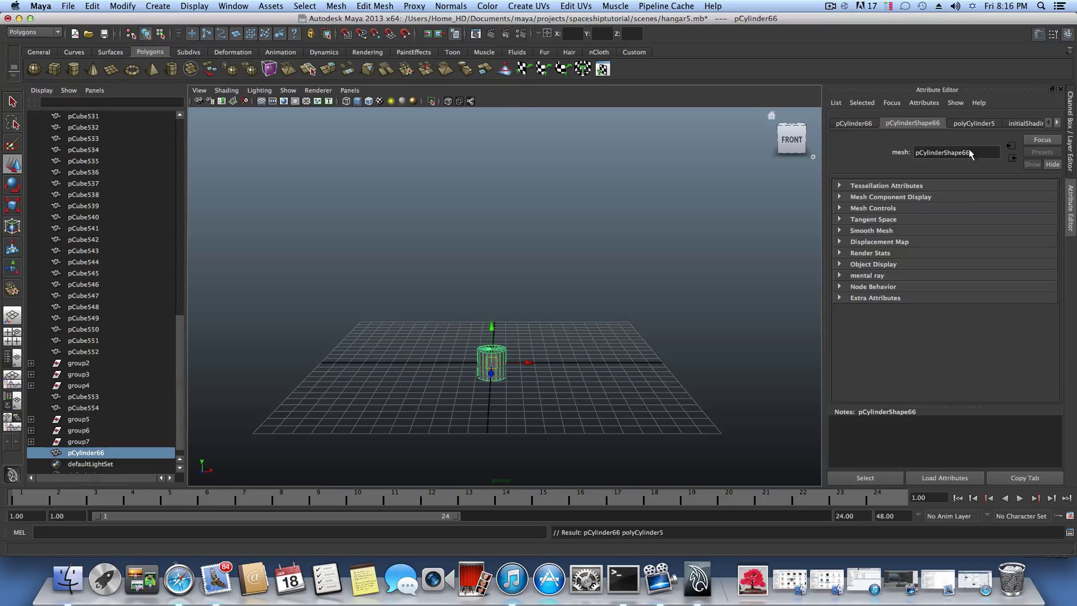
left_click(977, 125)
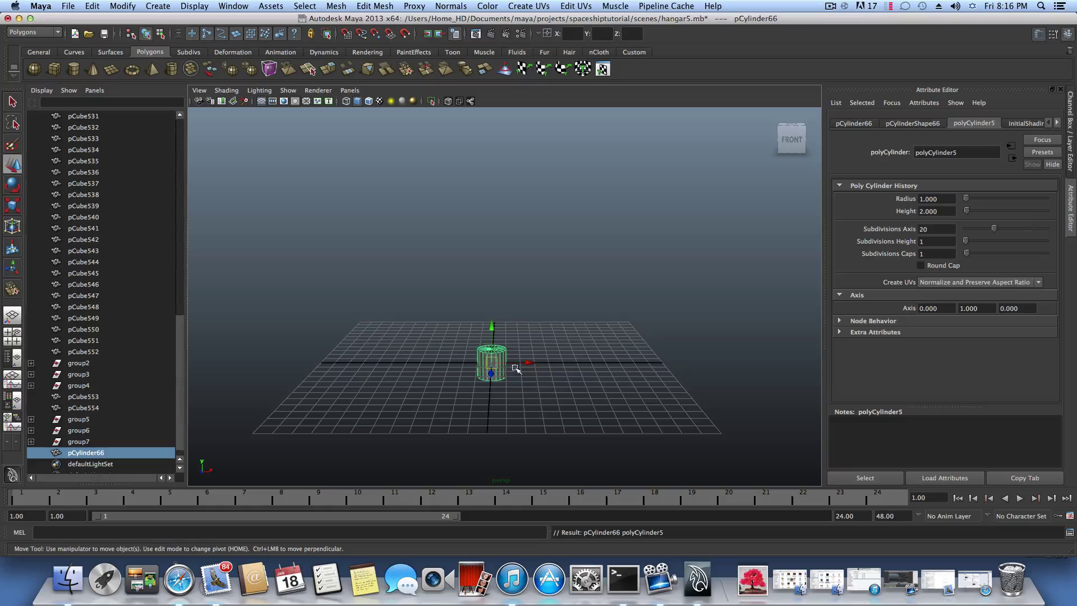
key("r")
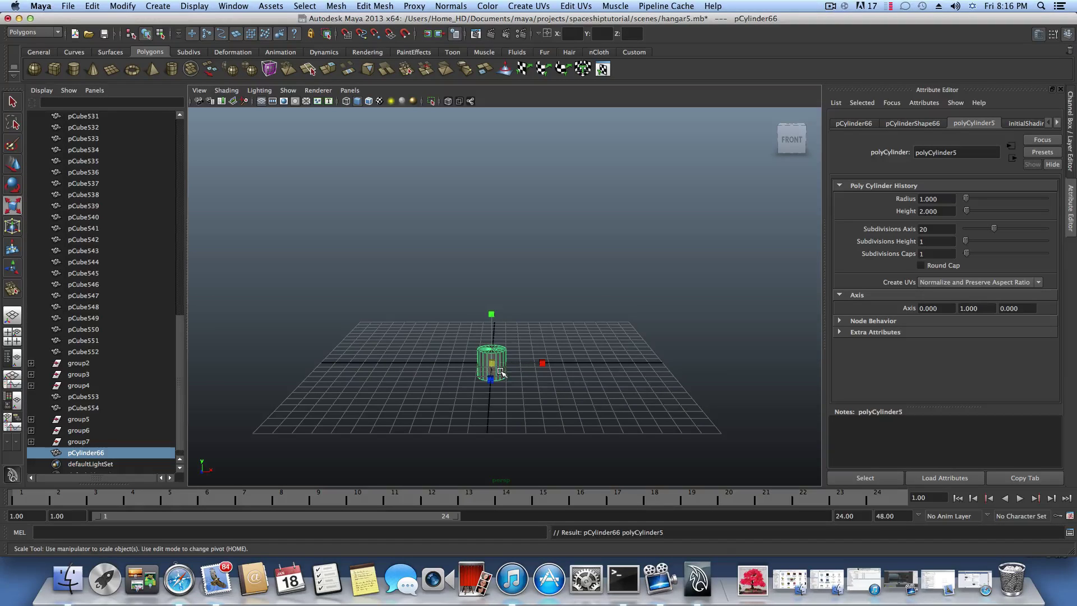
left_click_drag(492, 364, 653, 380)
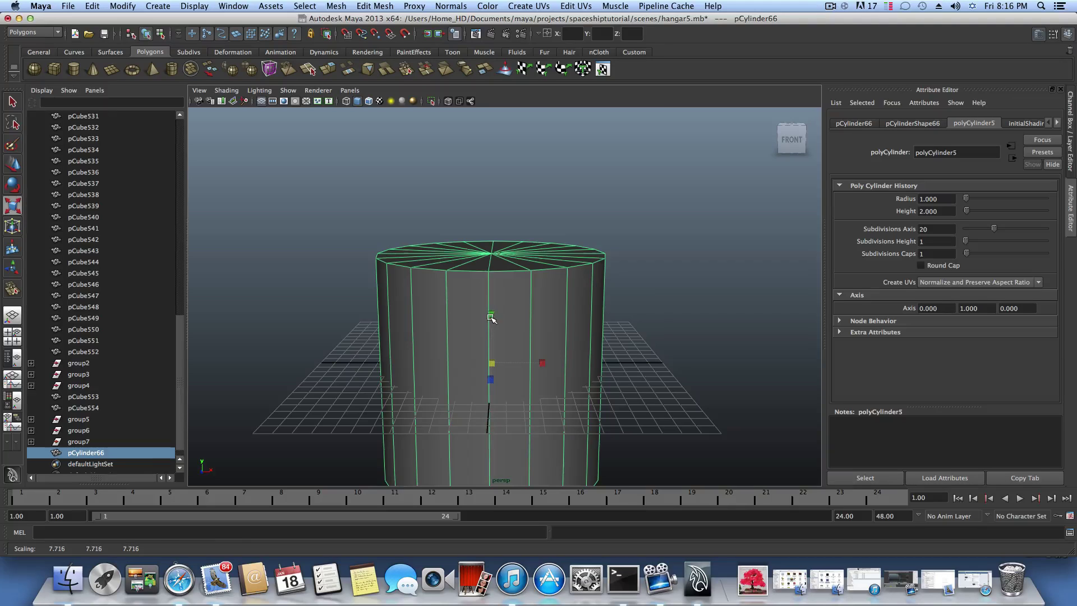
left_click_drag(490, 318, 442, 351)
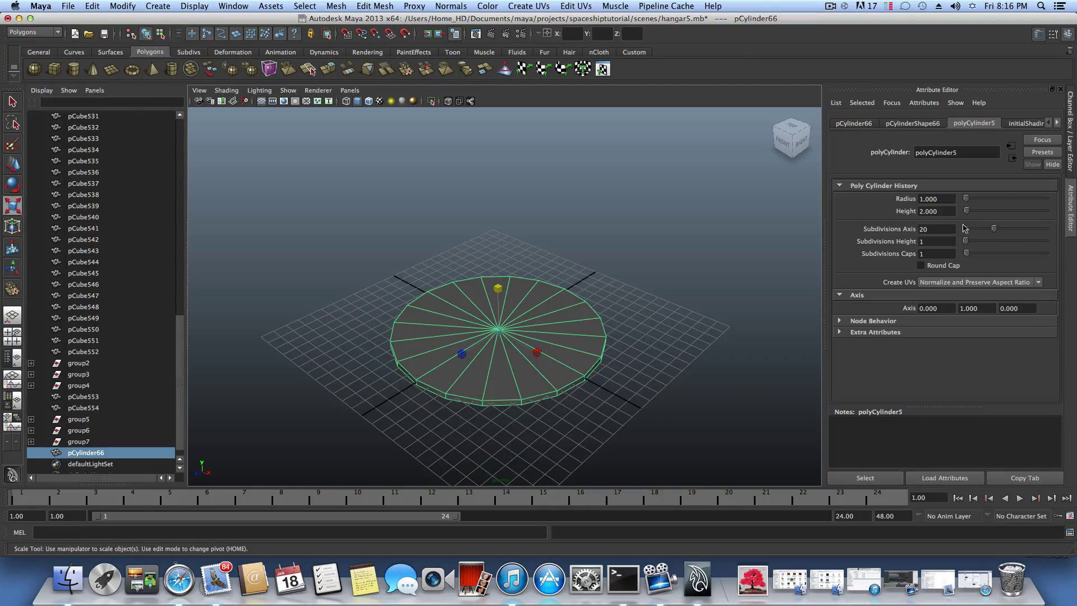
- Set the flattened cylinder's axis subdivisions to 60
left_click_drag(993, 231, 1047, 231)
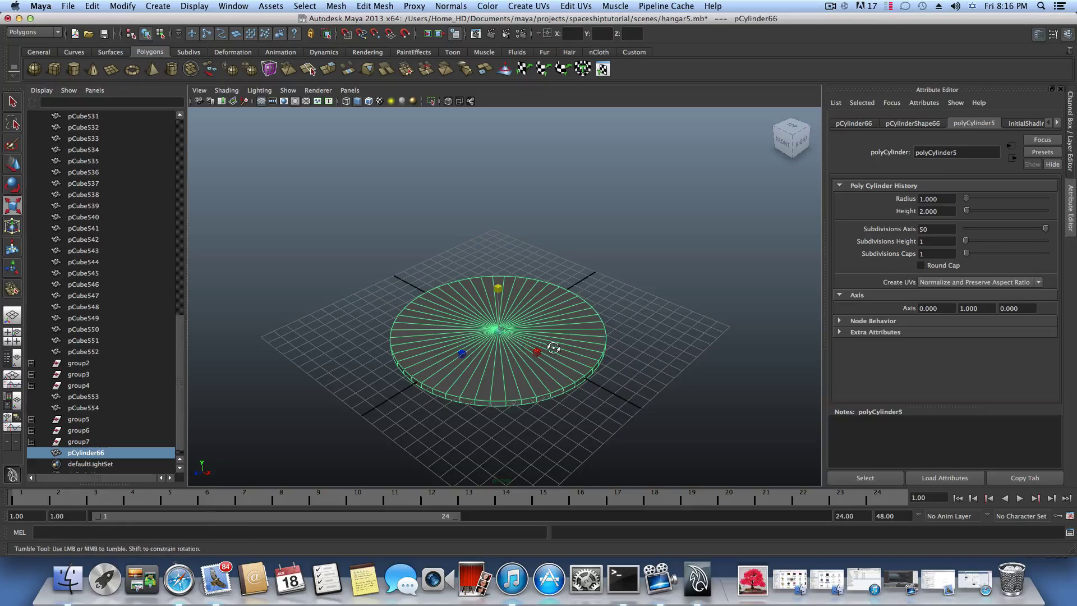
left_click_drag(553, 349, 636, 320, "alt")
left_click_drag(935, 228, 922, 230)
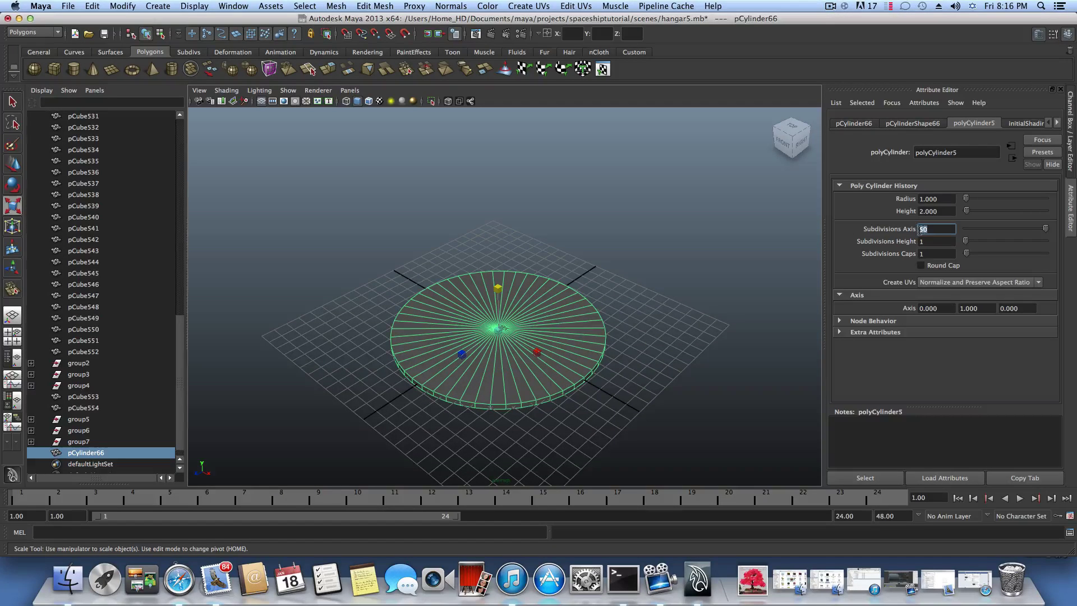
type("6")
key("Return")
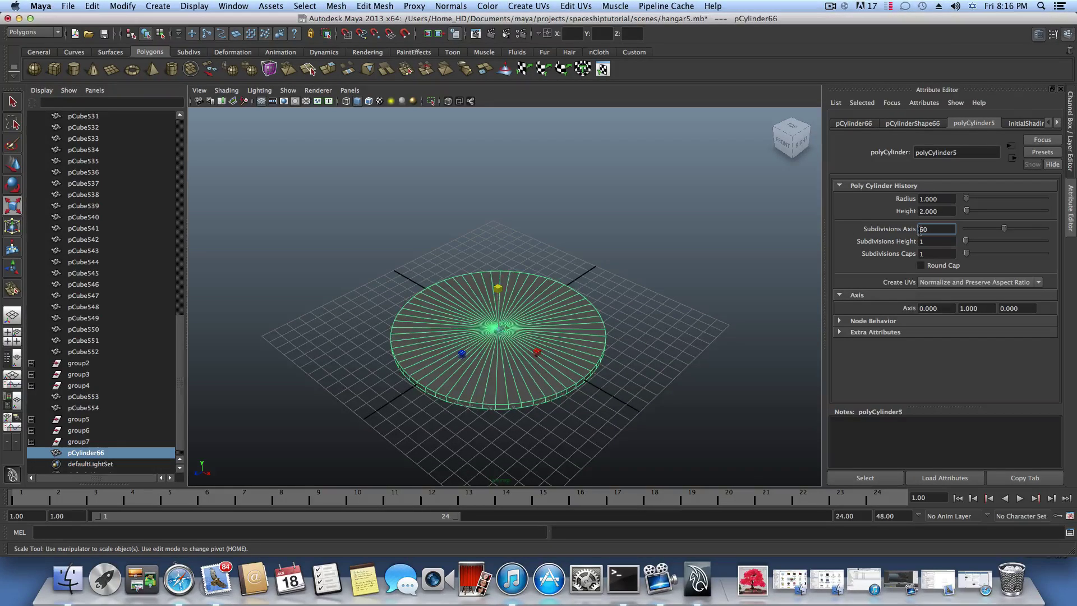
left_click_drag(526, 384, 595, 340, "alt")
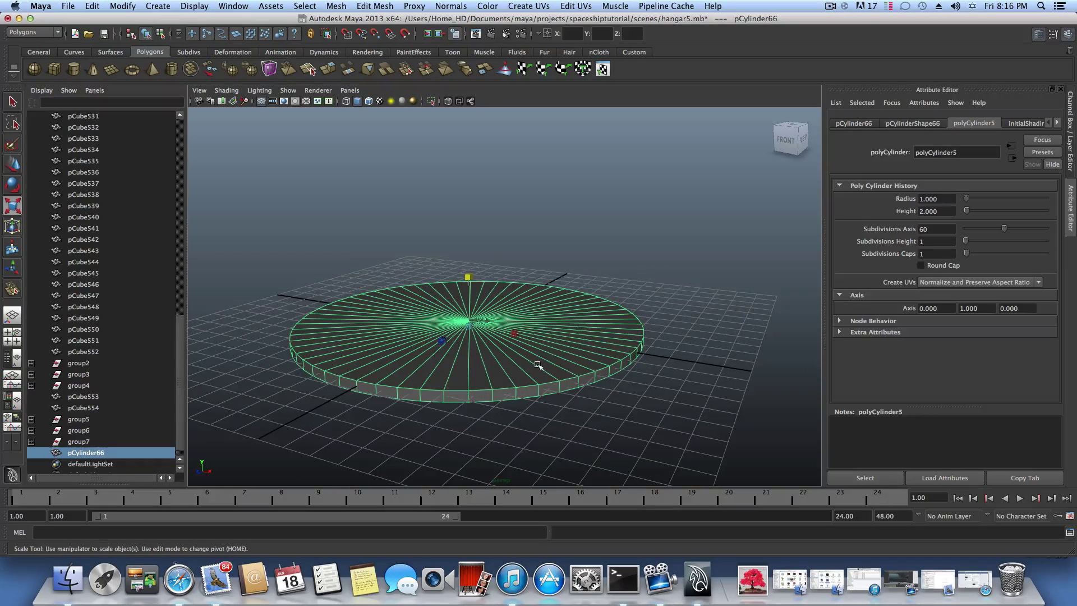
- Try to insert an edge loop around the disc's top face near the rim
left_click_drag(537, 365, 542, 388, "alt")
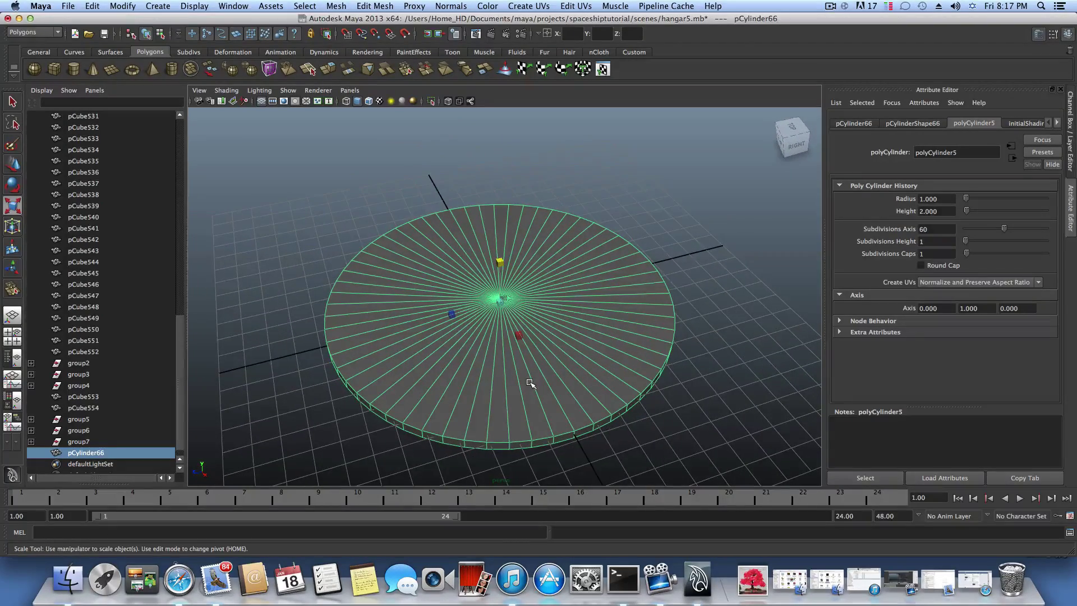
right_click(530, 383, "shift")
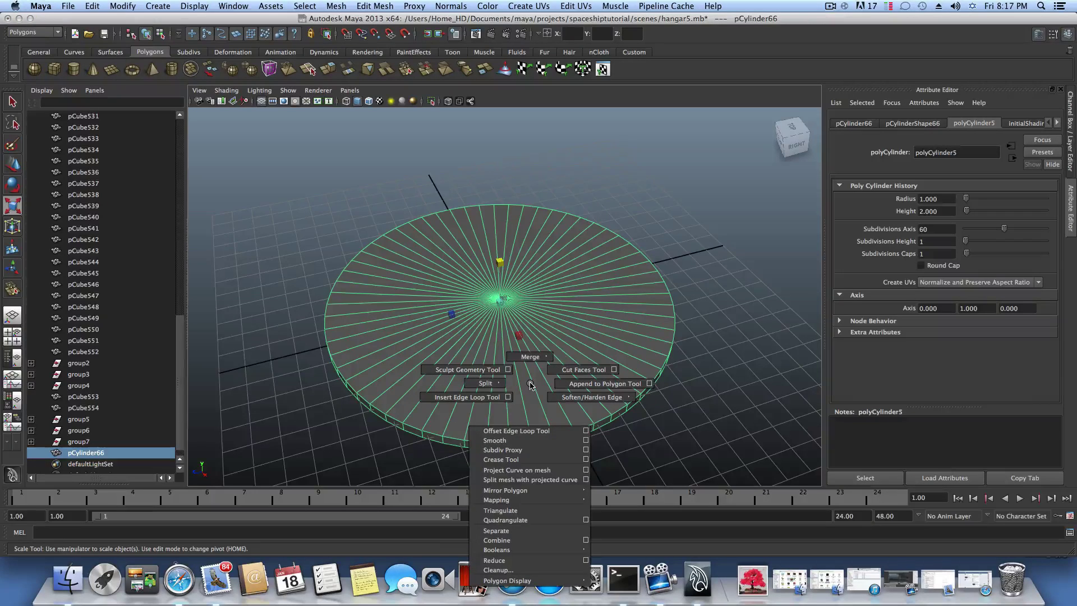
right_click_drag(527, 385, 476, 397, "shift")
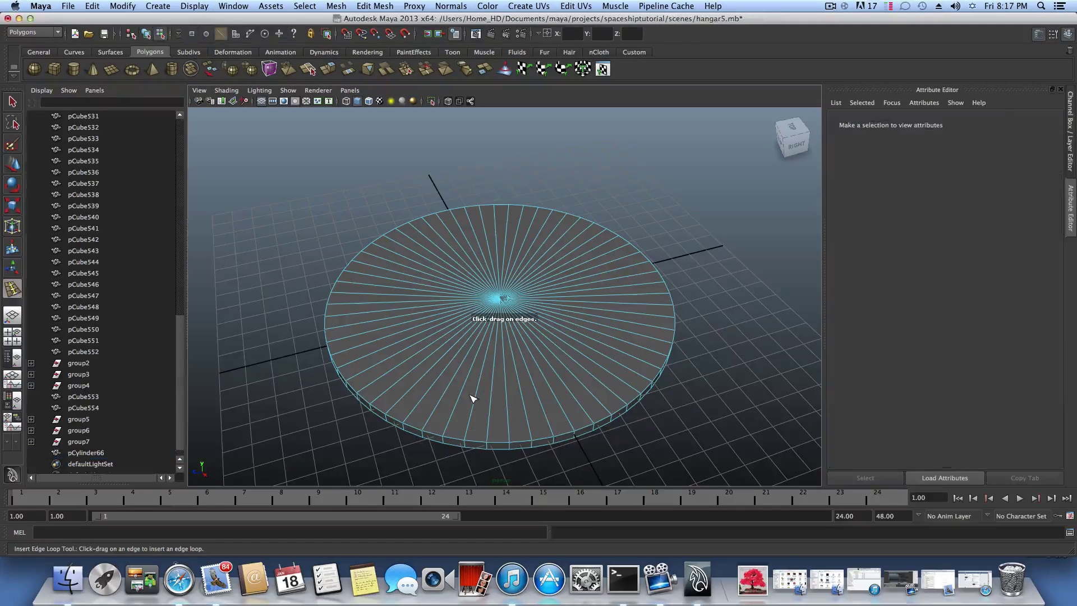
middle_click_drag(473, 397, 496, 336, "alt")
scroll(496, 335, "up", 6)
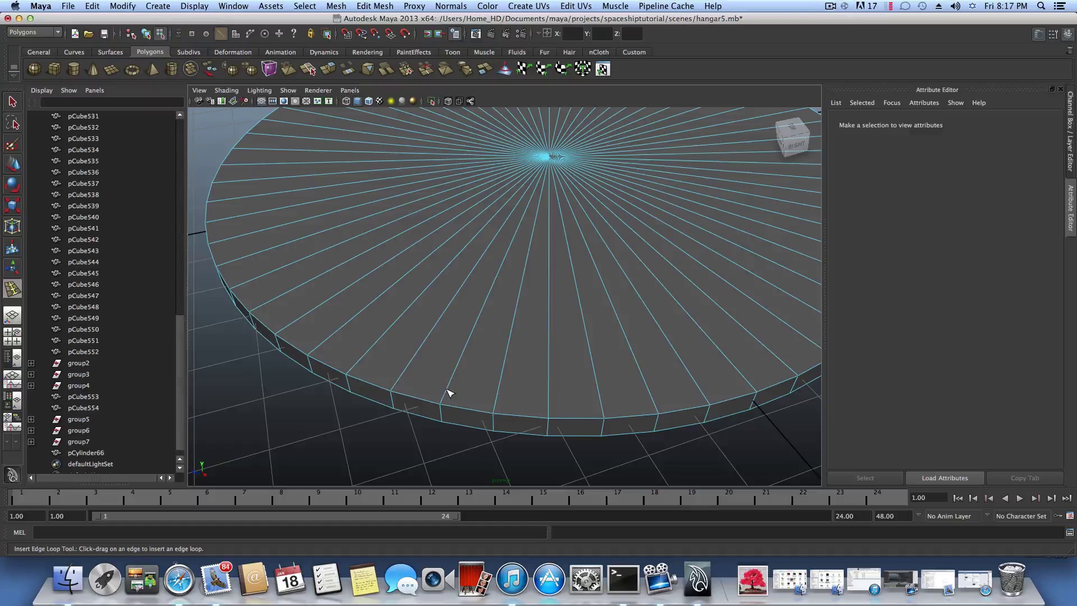
left_click(449, 393)
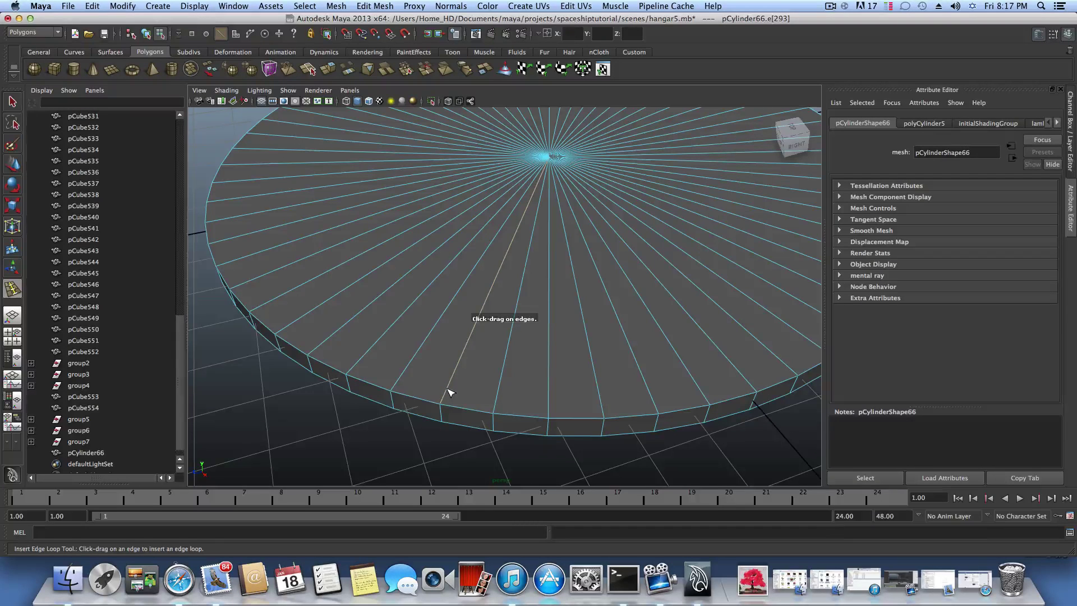
scroll(449, 392, "down", 5)
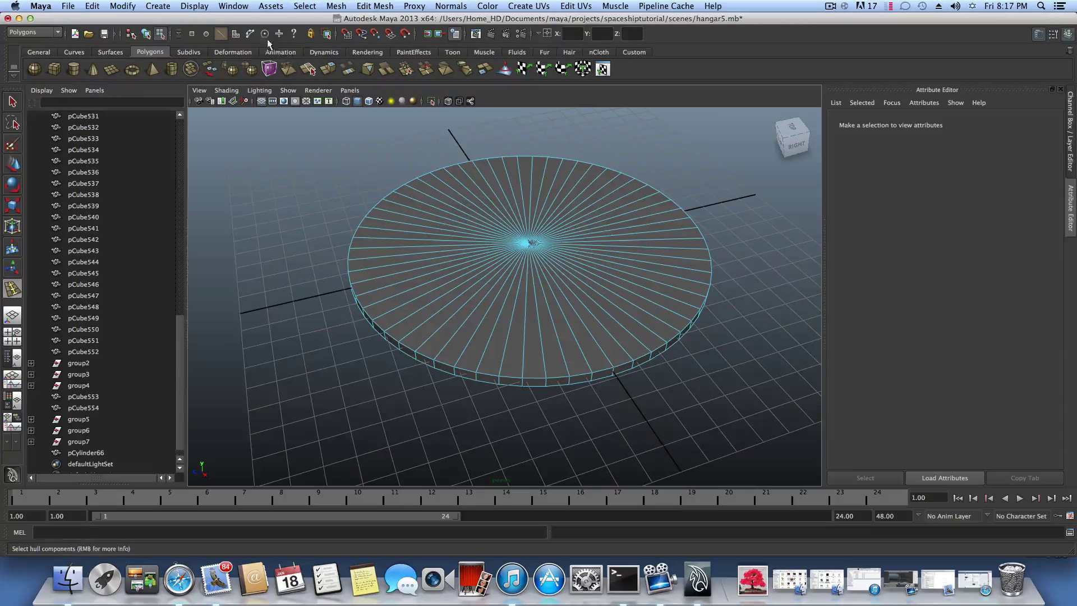
- Chamfer the centre vertex of the disc's top face into a round central face and return to object selection
right_click(530, 251)
right_click_drag(528, 249, 480, 248)
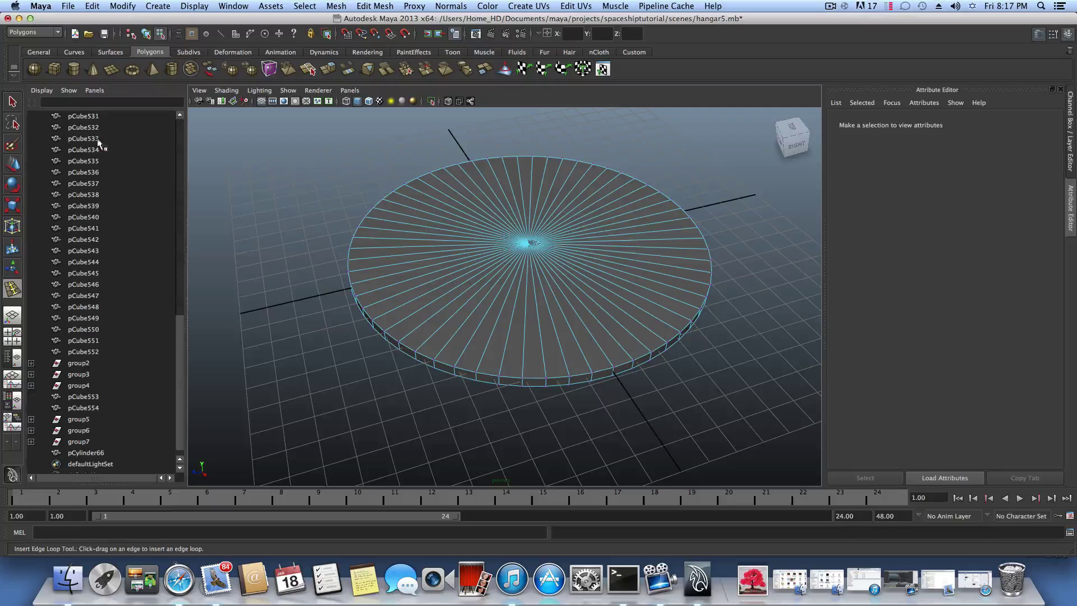
left_click(13, 102)
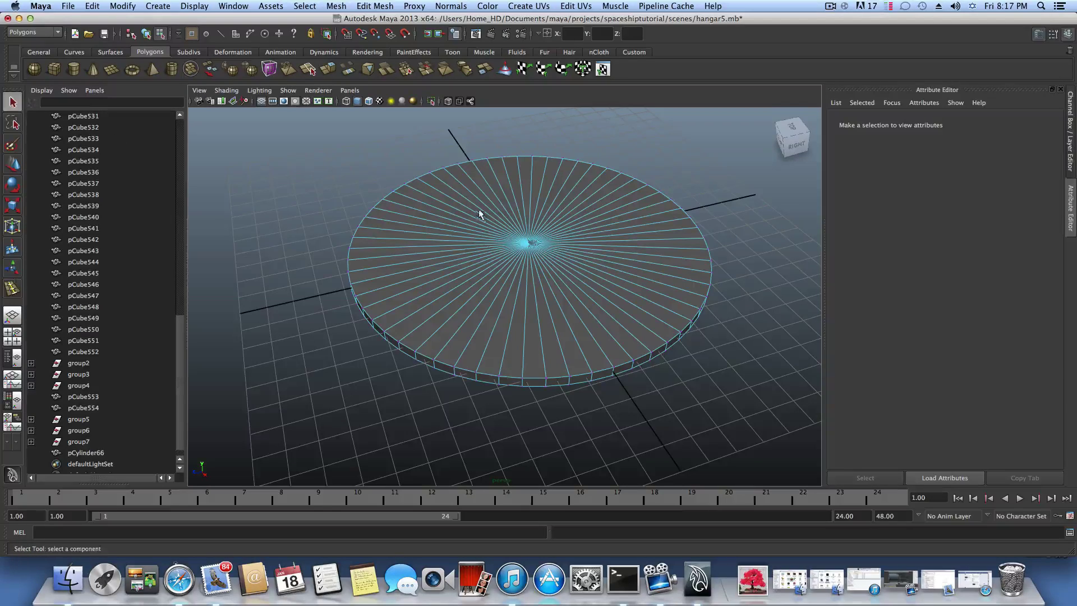
left_click(534, 247)
left_click_drag(553, 308, 587, 368, "alt")
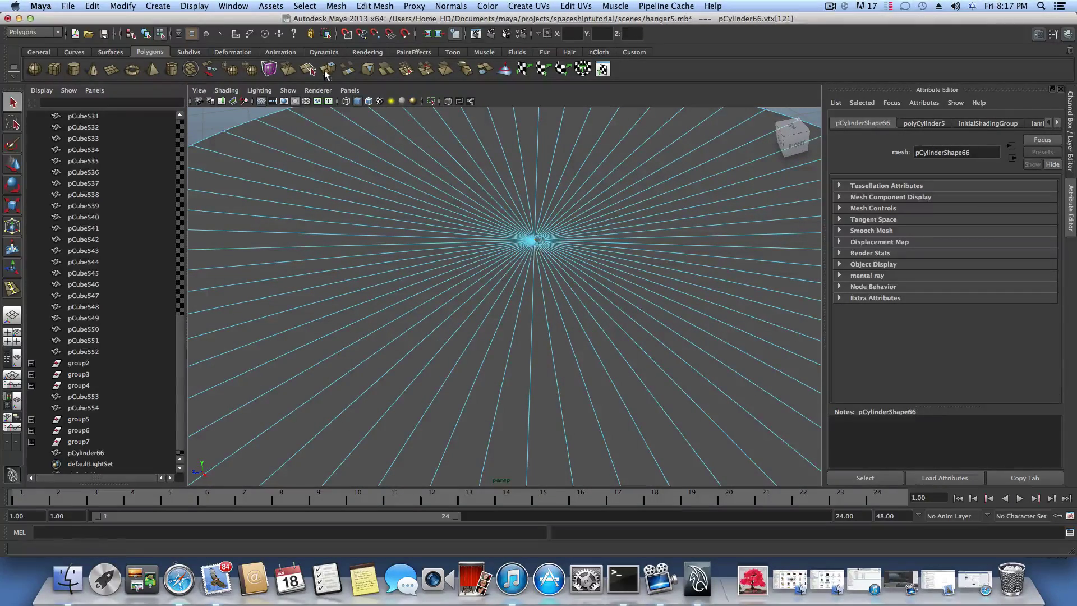
left_click(374, 6)
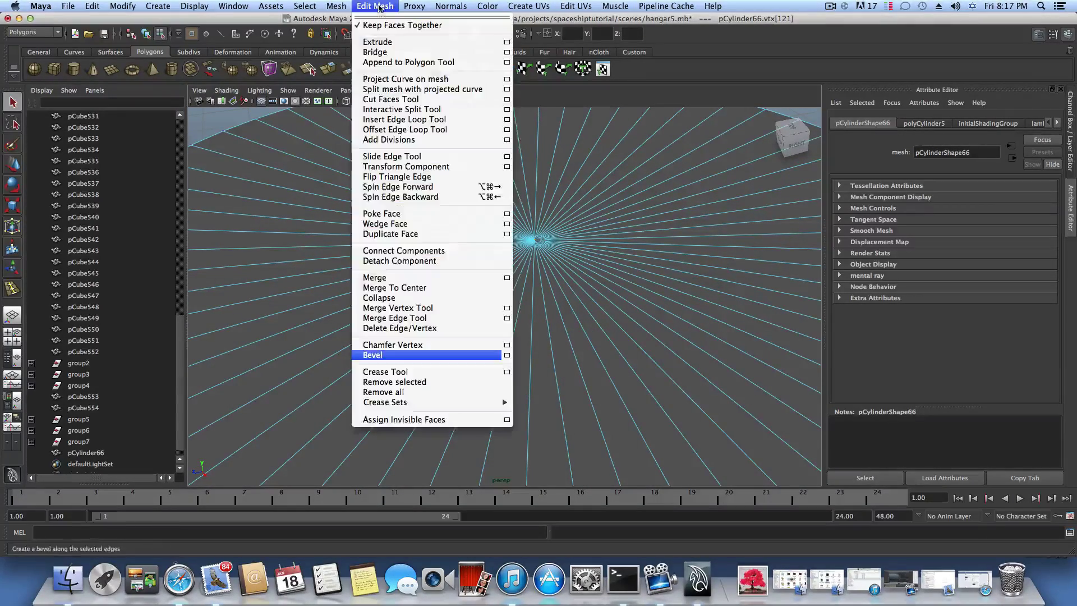
left_click(414, 346)
key("f")
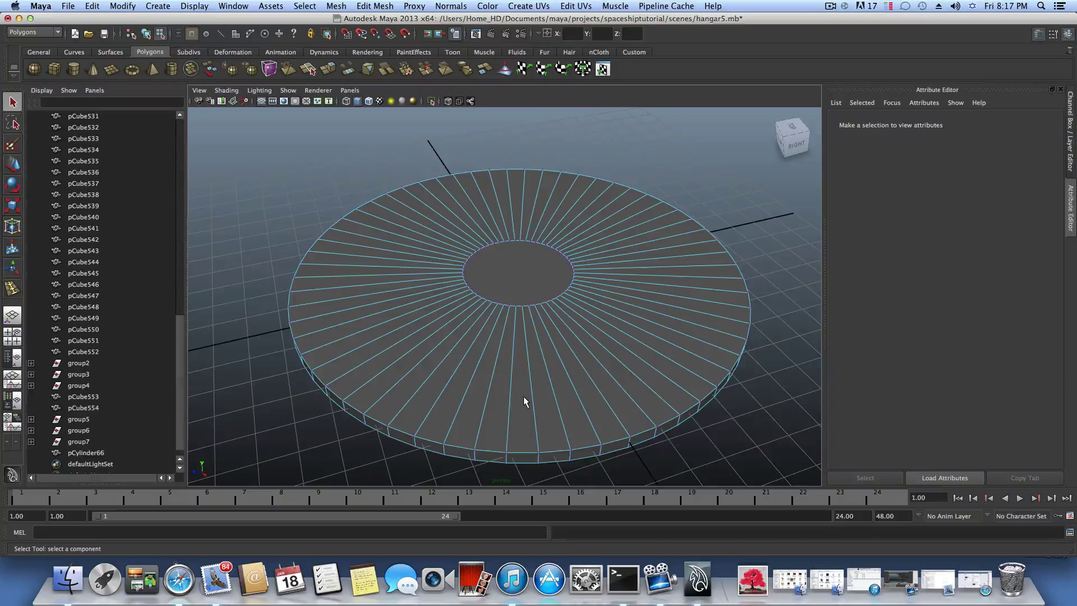
key("F8")
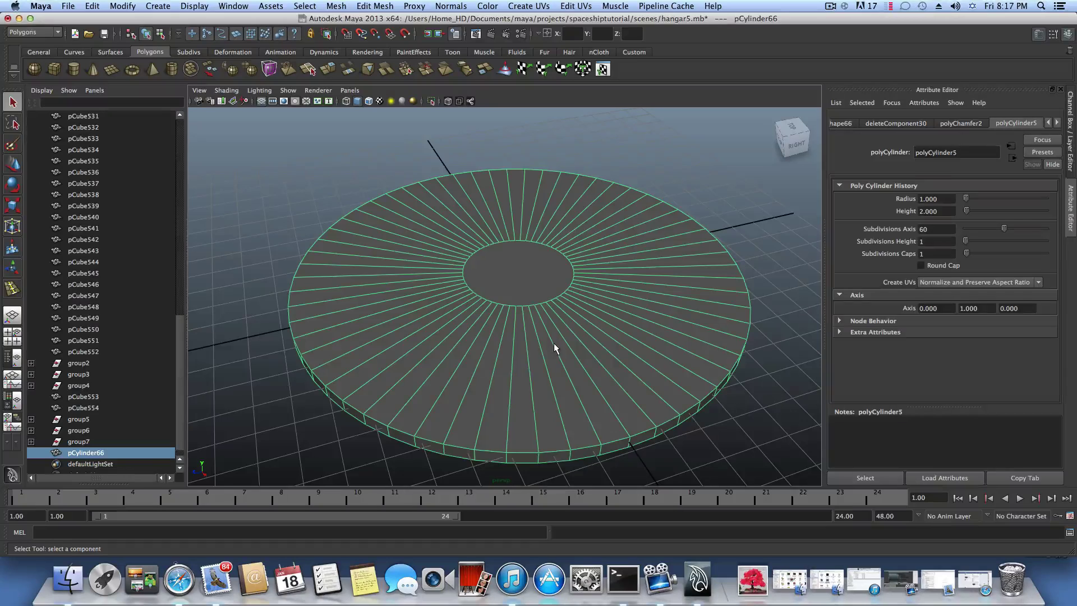
- Insert an edge loop just below the disc's top rim and closely spaced loops around the top face near its outer edge
right_click_drag(553, 342, 509, 355, "shift")
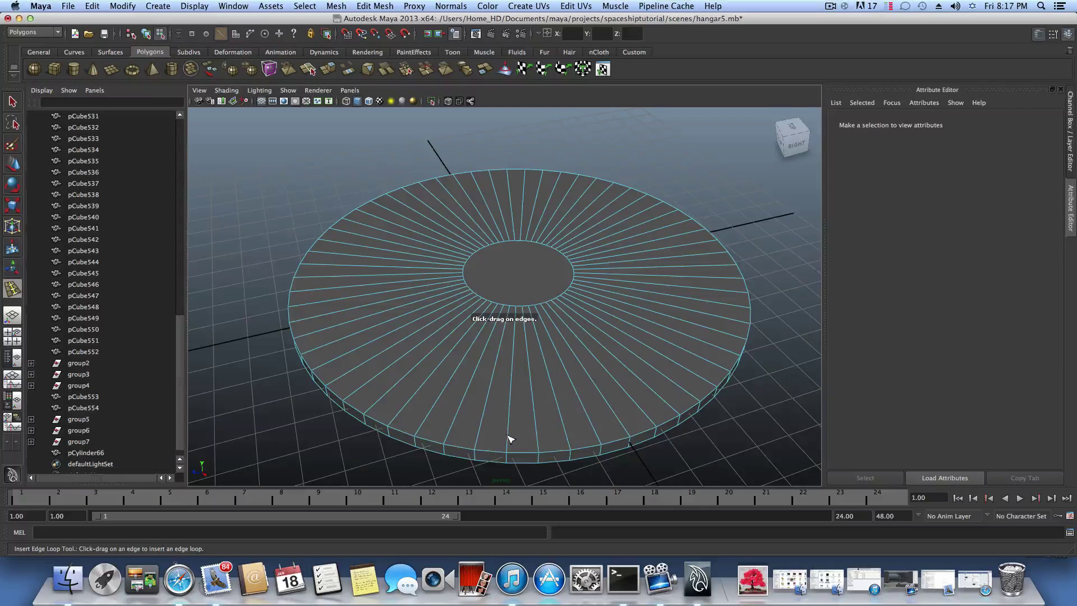
left_click_drag(509, 446, 508, 453)
scroll(504, 443, "up", 5)
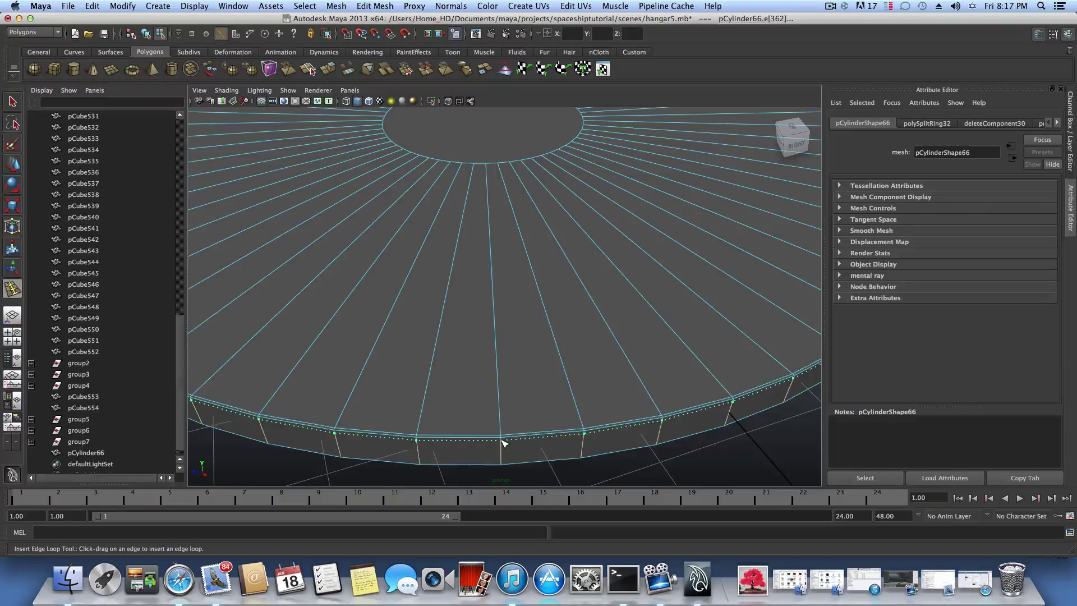
left_click_drag(503, 442, 499, 405)
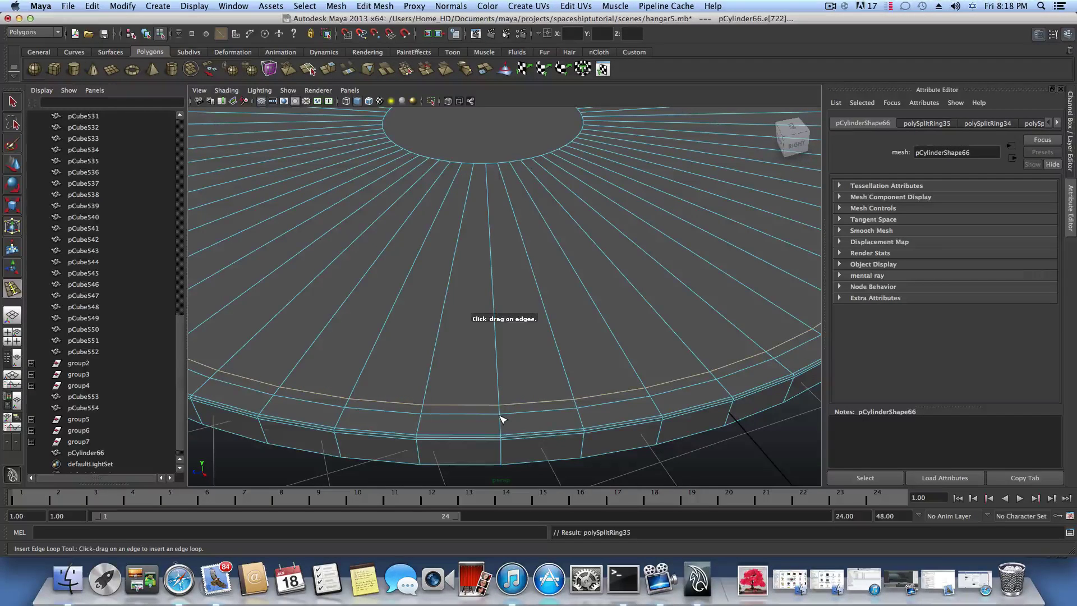
left_click_drag(502, 418, 500, 404)
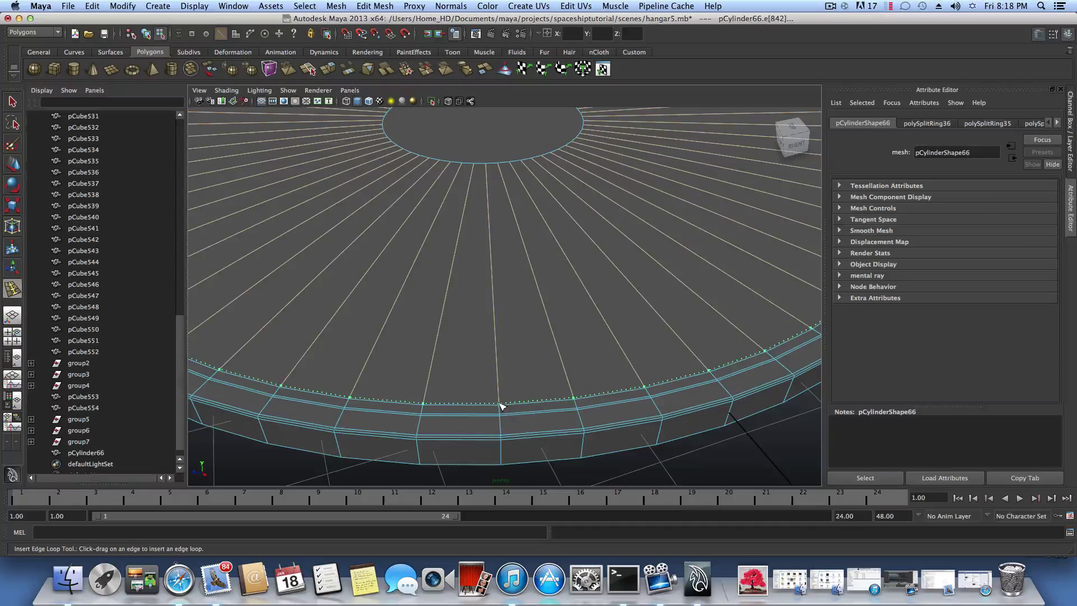
mouse_move(501, 405)
left_mouse_down()
mouse_move(558, 447)
mouse_move(581, 429)
mouse_move(512, 418)
left_mouse_up()
- Insert an edge loop on the top face about midway between the central circle and the outer loops
right_click_drag(512, 419, 581, 396, "alt")
left_click_drag(582, 397, 515, 303, "alt")
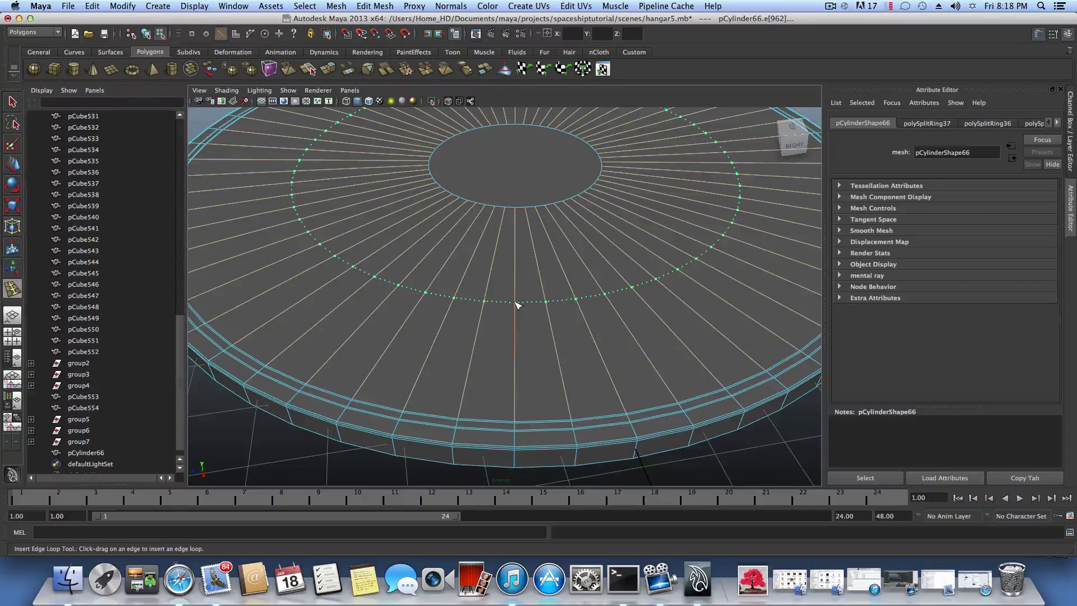
left_click_drag(516, 306, 517, 305)
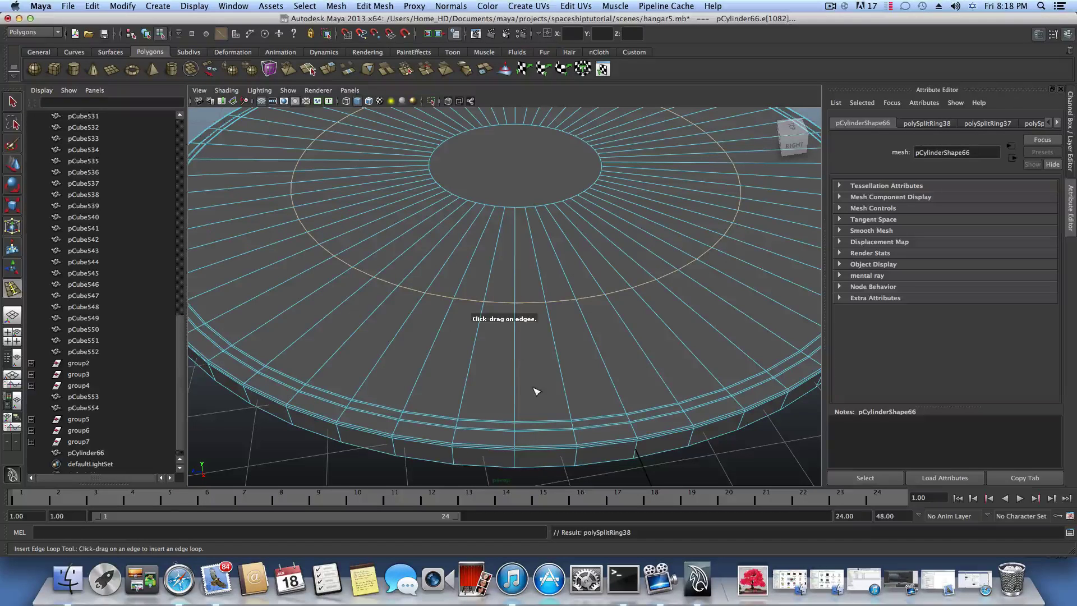
left_click(12, 102)
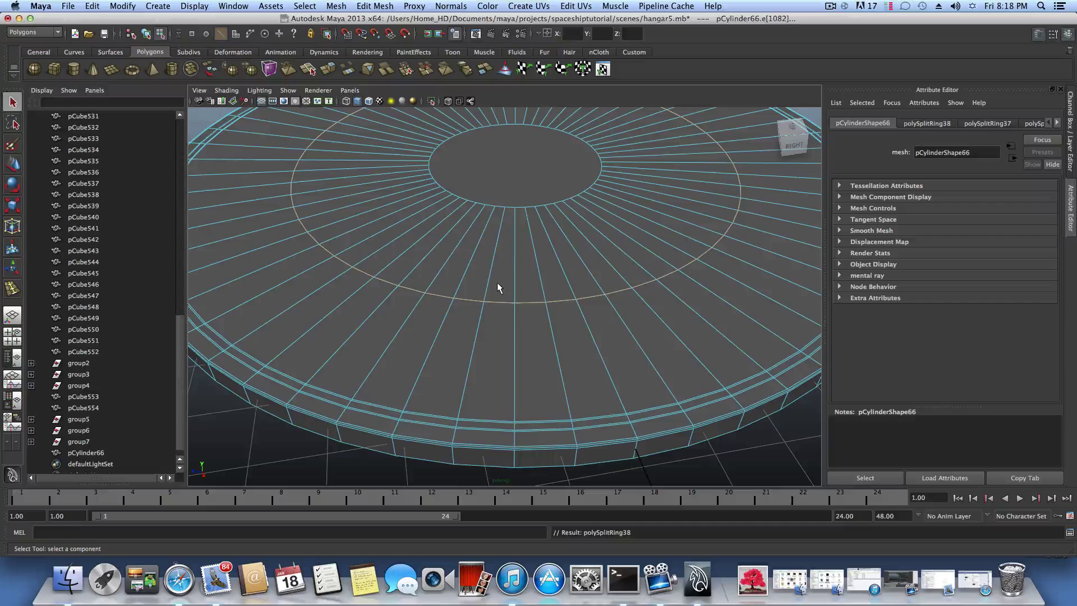
- Select the full narrow ring of top faces between the inner closely spaced edge loops near the rim
key("F8")
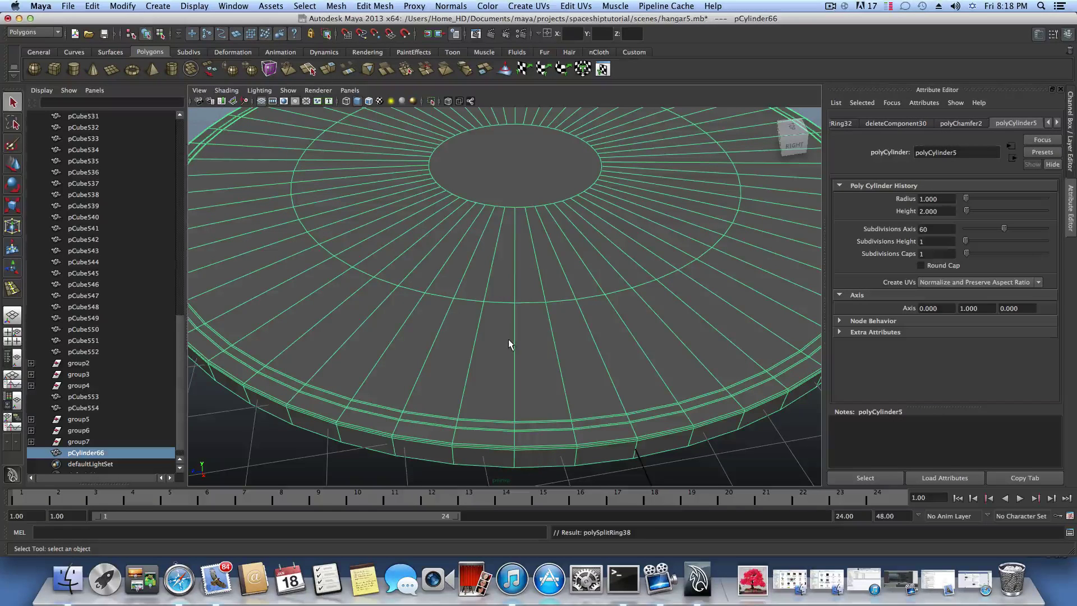
right_click(509, 339)
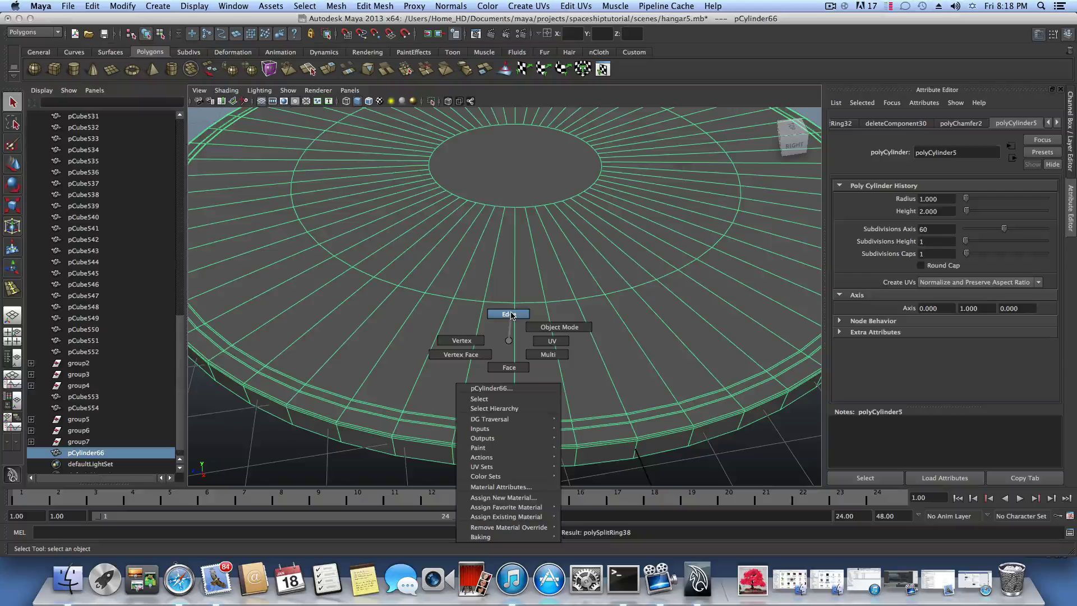
left_click(509, 366)
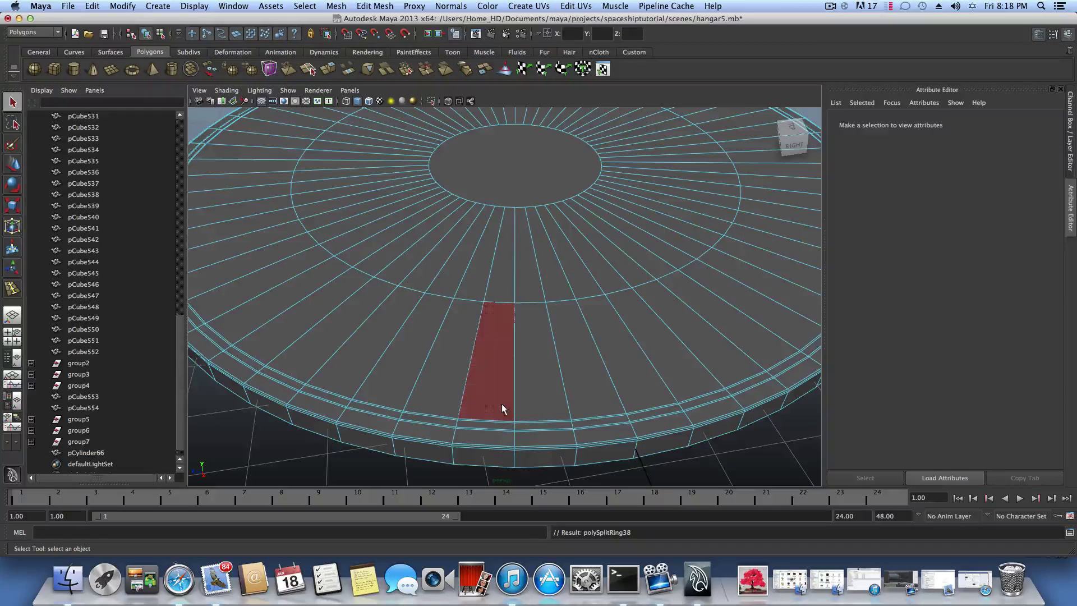
middle_click_drag(483, 425, 475, 387, "alt")
right_click_drag(476, 387, 506, 406, "alt")
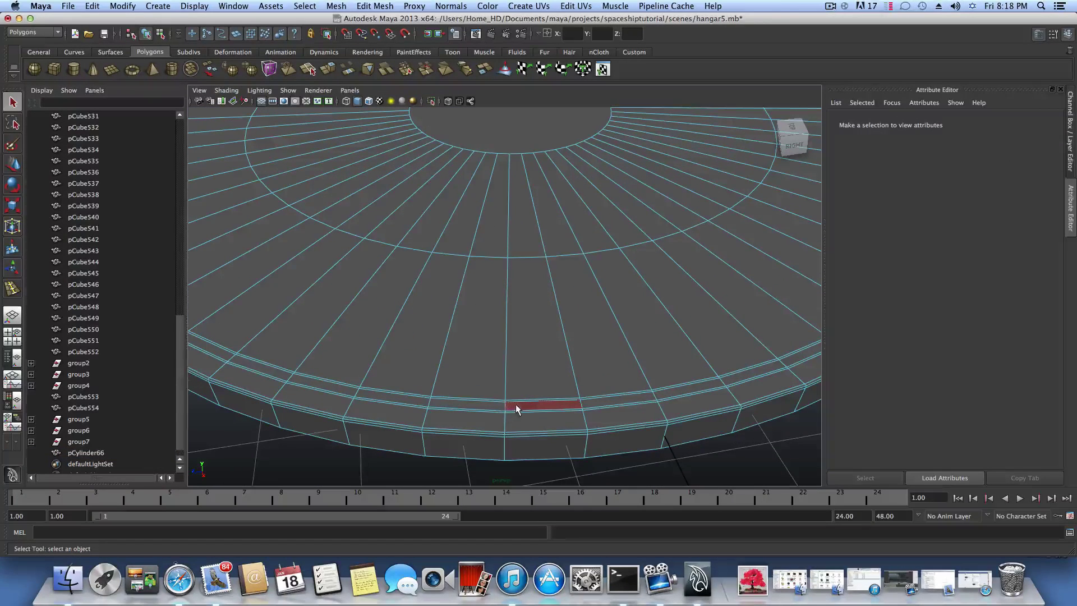
left_click(516, 403)
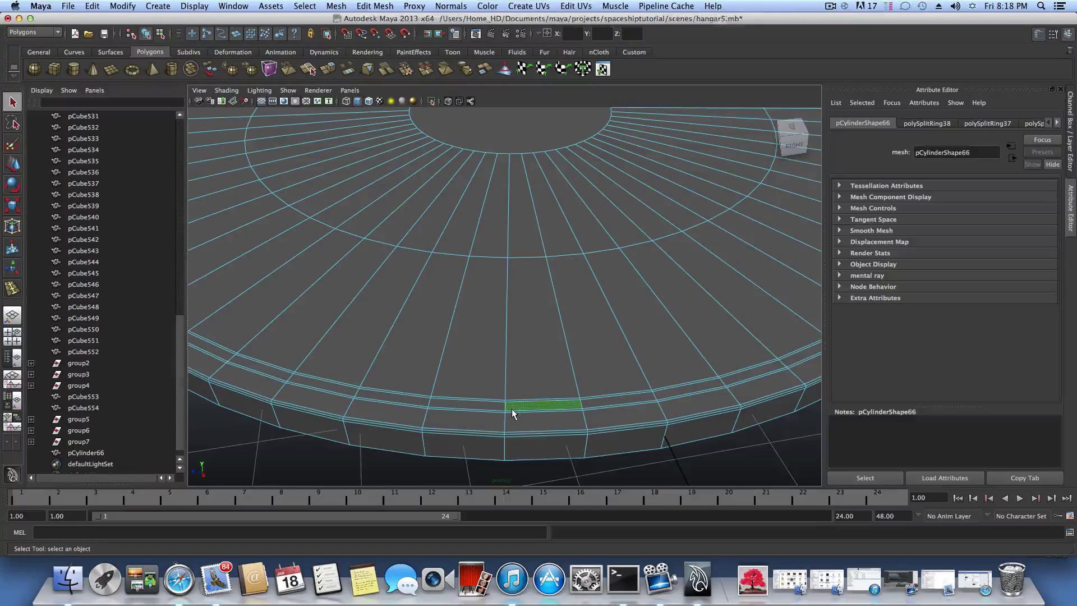
double_click(476, 406, "shift")
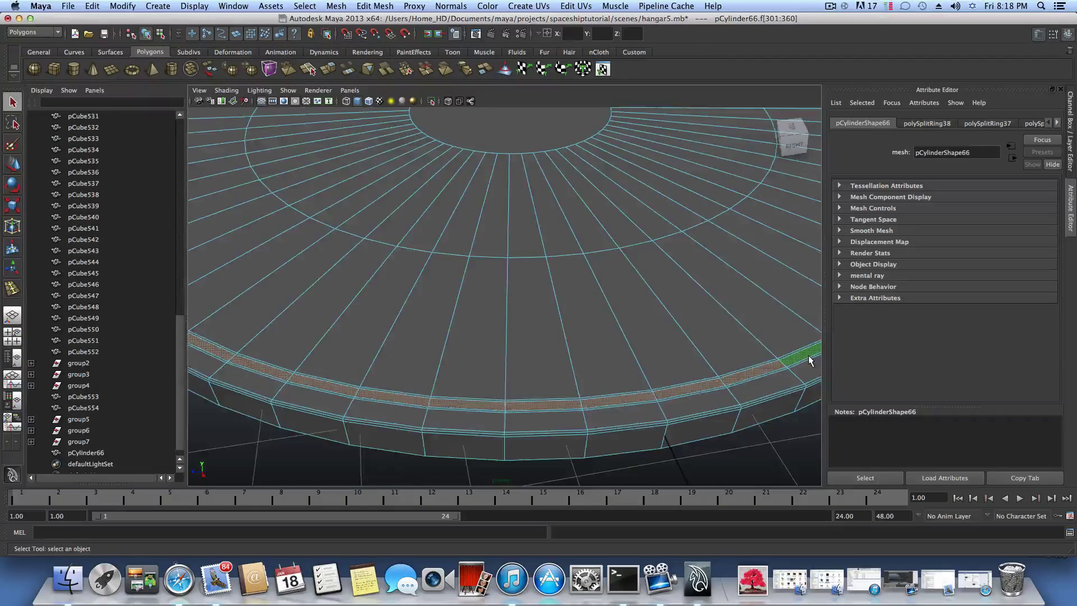
scroll(809, 360, "down", 5)
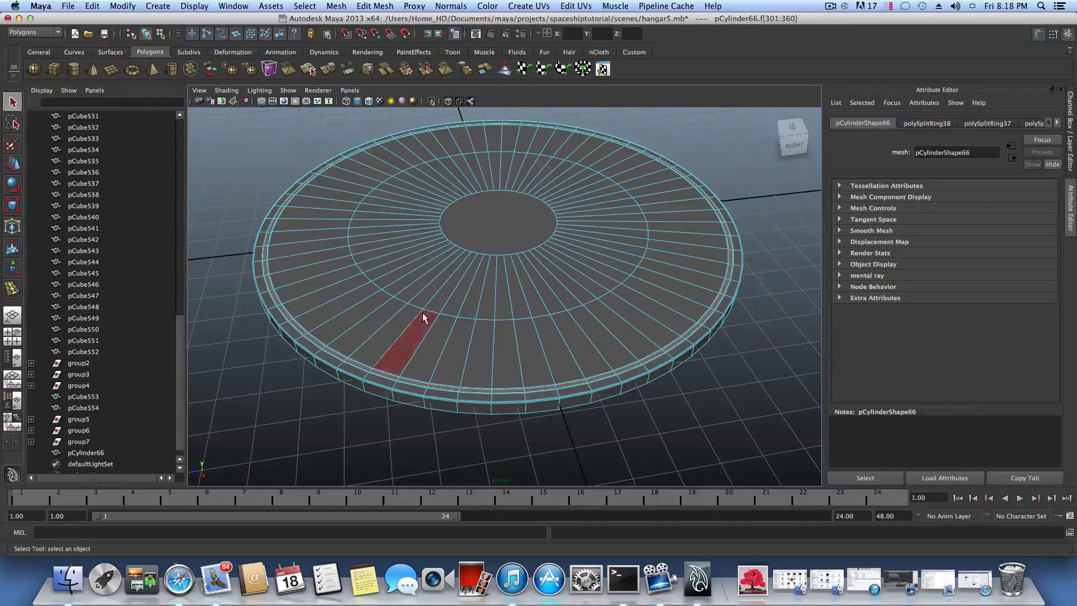
scroll(497, 317, "up", 4)
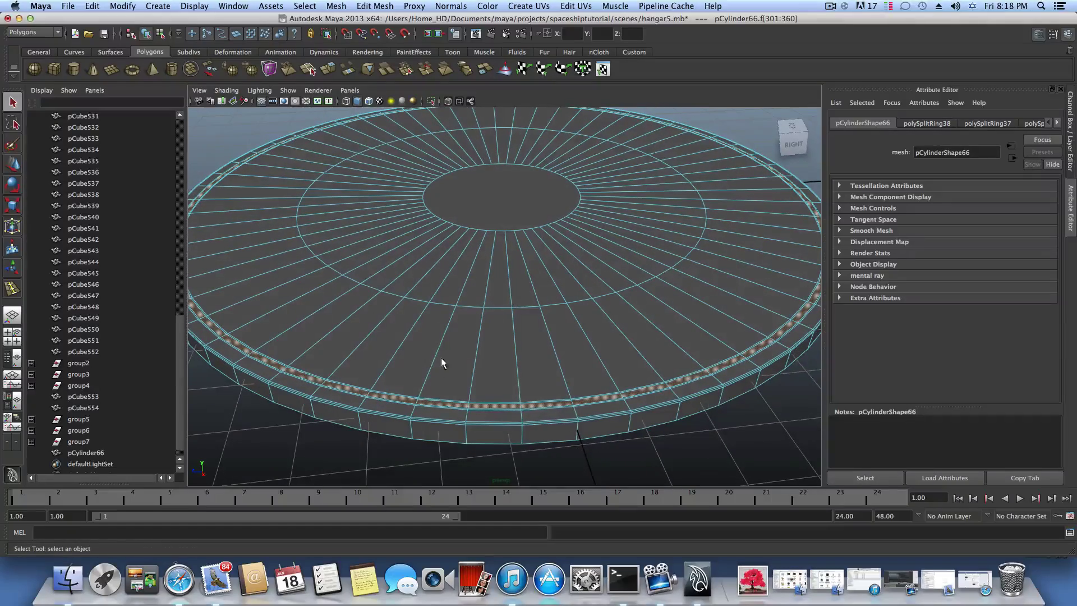
scroll(490, 398, "down", 1)
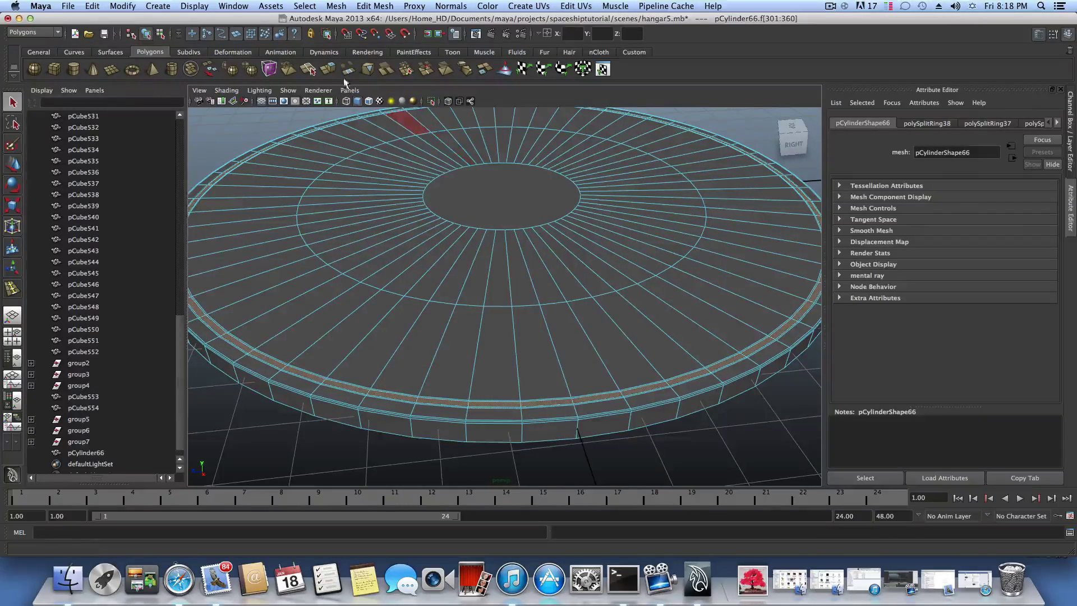
- Extrude the selected face ring slightly down into the disc, with a local Z translation of -0.014
left_click(329, 69)
middle_click_drag(450, 285, 503, 204, "alt")
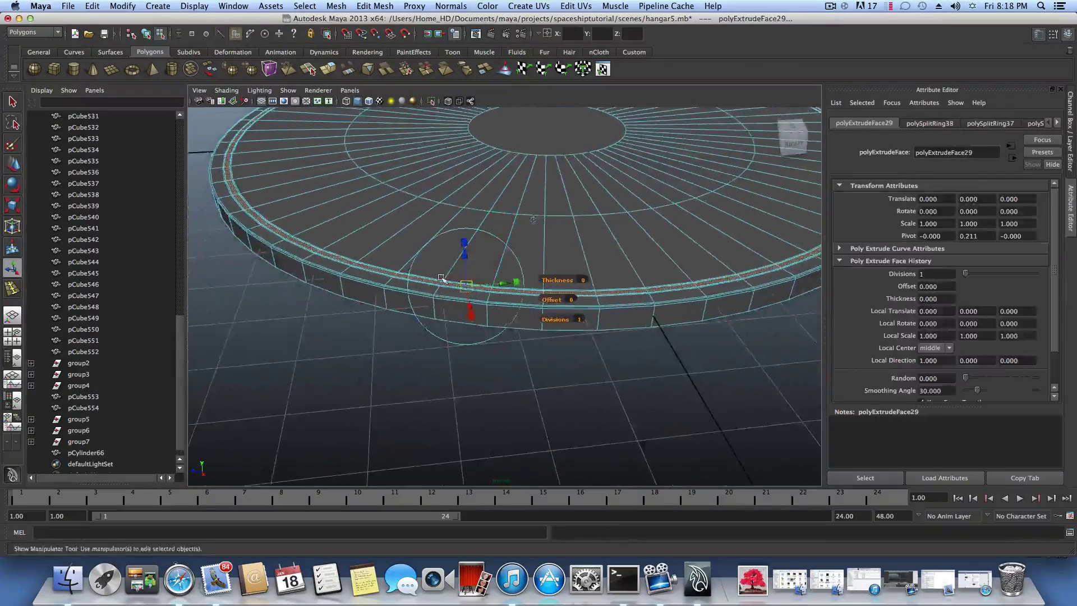
right_click_drag(442, 279, 505, 298, "alt")
middle_click_drag(504, 298, 549, 323, "alt")
left_click_drag(573, 325, 538, 344)
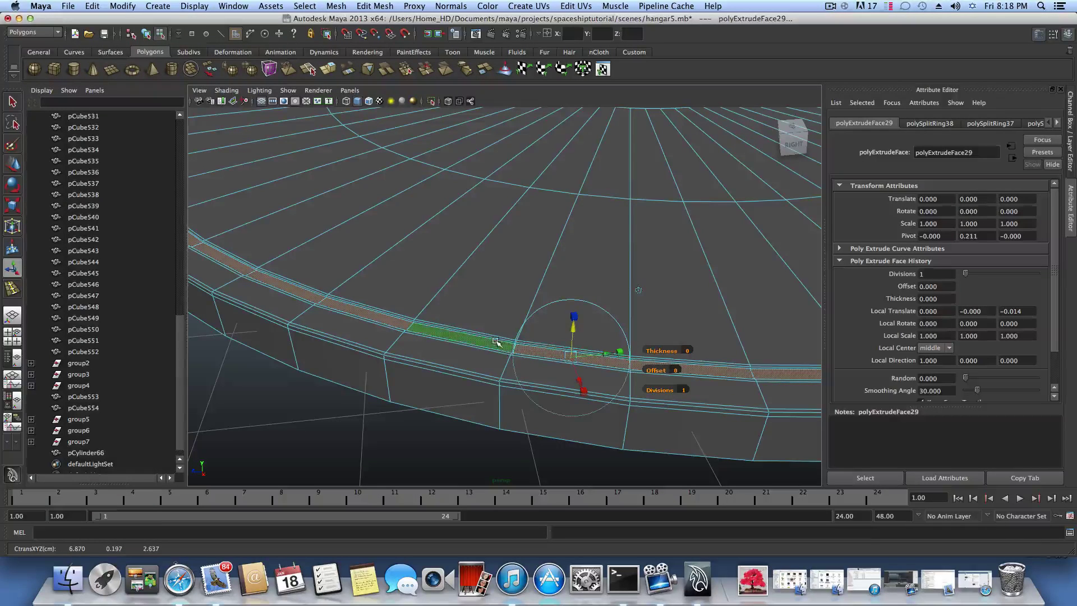
- Extrude the face ring downward twice more, with local Z translations of -0.060 and -0.007, to deepen the groove
left_click(328, 69)
left_click_drag(572, 339, 572, 333)
left_click_drag(570, 348, 561, 362, "alt")
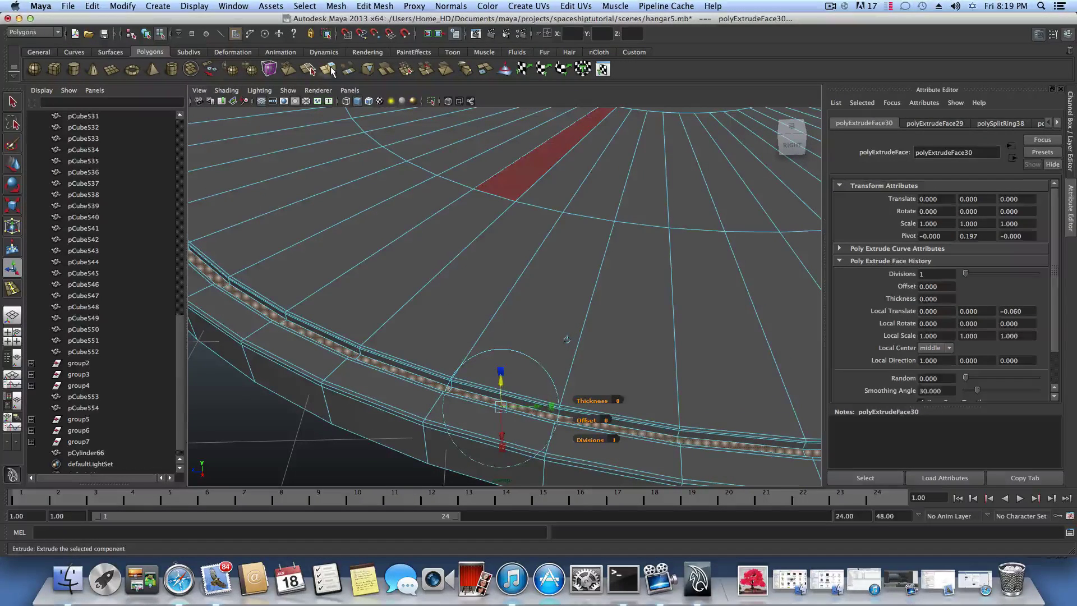
left_click(331, 71)
left_click_drag(499, 367, 471, 285, "alt")
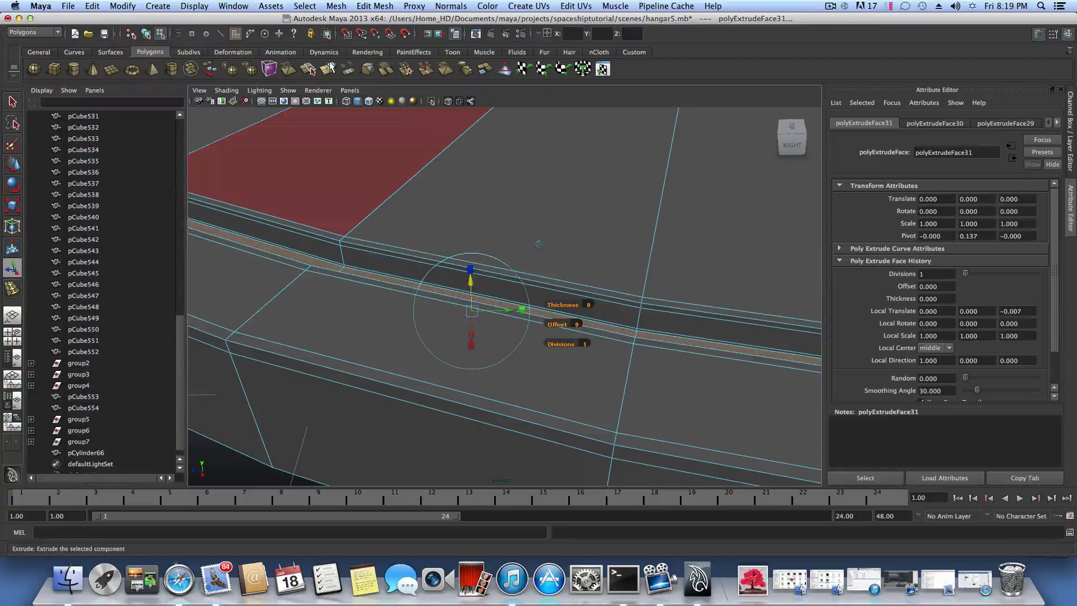
- Extrude the groove's floor faces once more and scale the new faces uniformly to a local scale of 0.867
left_click(329, 70)
mouse_move(583, 309)
left_mouse_down("alt")
mouse_move(637, 308)
mouse_move(567, 305)
mouse_move(581, 293)
left_mouse_up("alt")
middle_click_drag(581, 294, 628, 291, "alt")
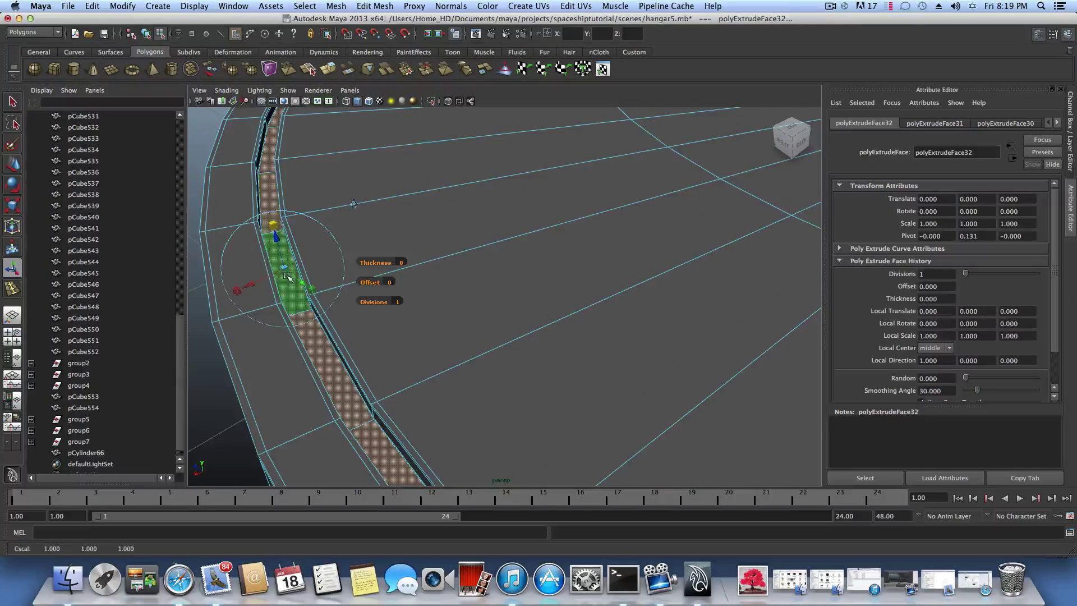
left_click_drag(293, 282, 316, 285, "alt")
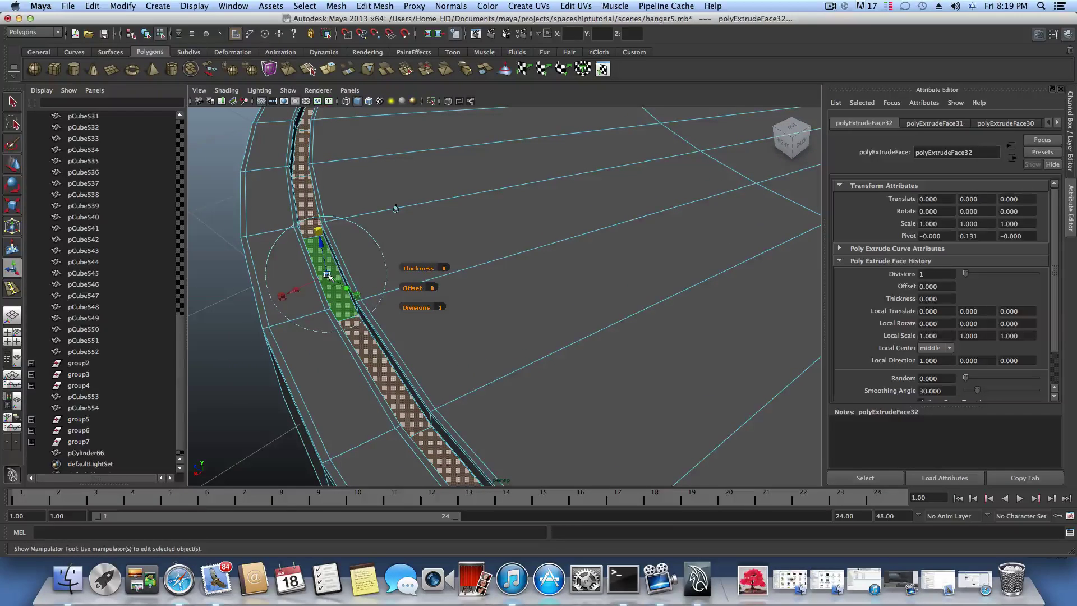
left_click(328, 274)
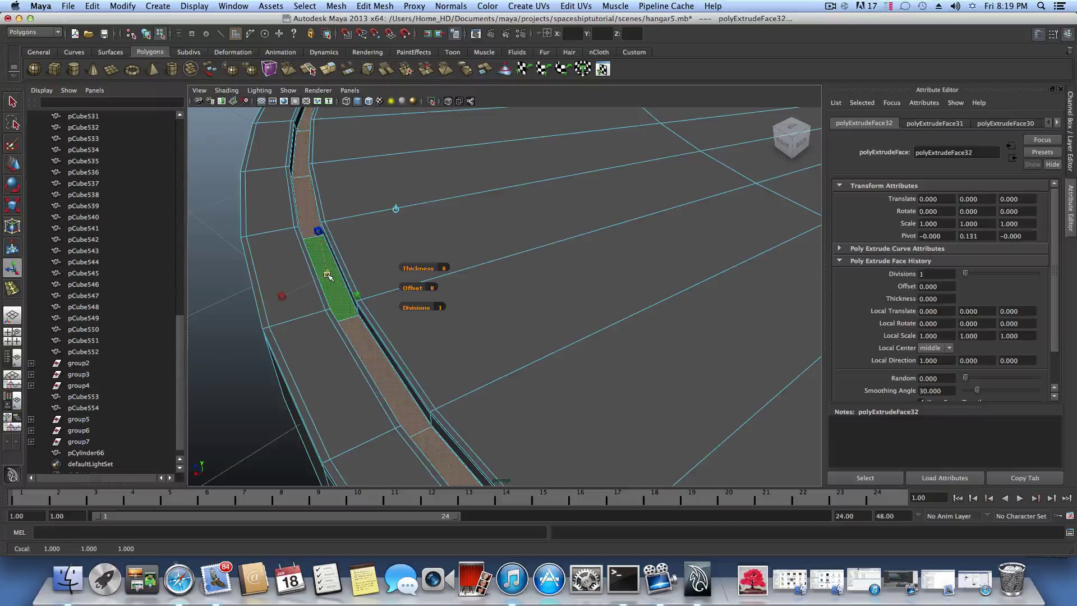
left_click_drag(327, 275, 308, 281)
middle_click_drag(308, 282, 346, 269, "alt")
left_click_drag(346, 269, 361, 264, "alt")
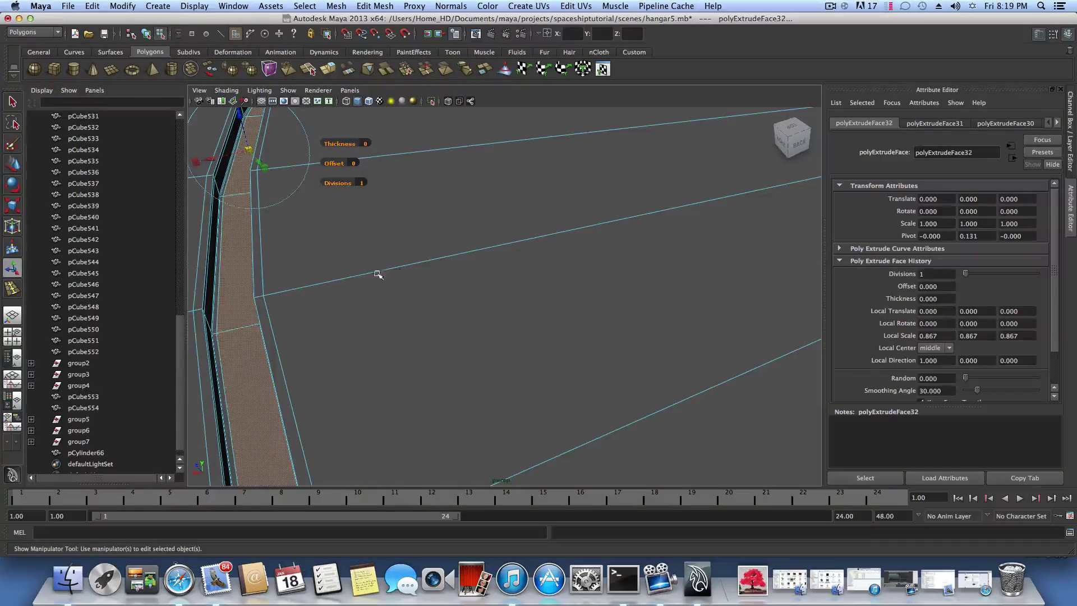
- Return the disc to object mode, examine its rim and groove in smooth preview, and restore the unsmoothed display
left_click_drag(240, 273, 458, 354, "alt")
scroll(285, 273, "down", 5)
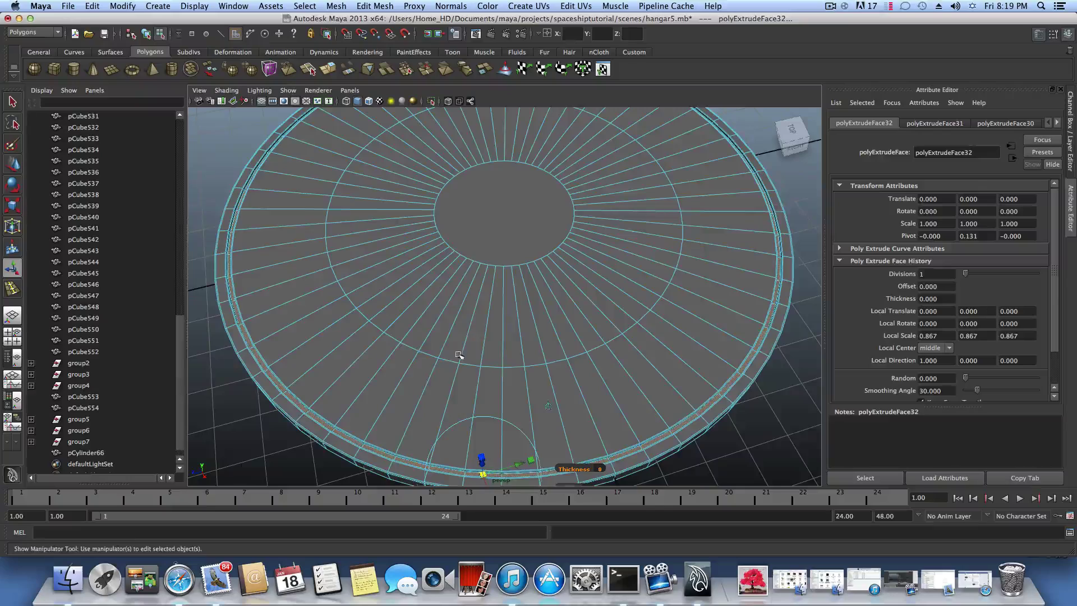
right_click_drag(473, 337, 399, 336, "alt")
left_click_drag(399, 335, 397, 320, "alt")
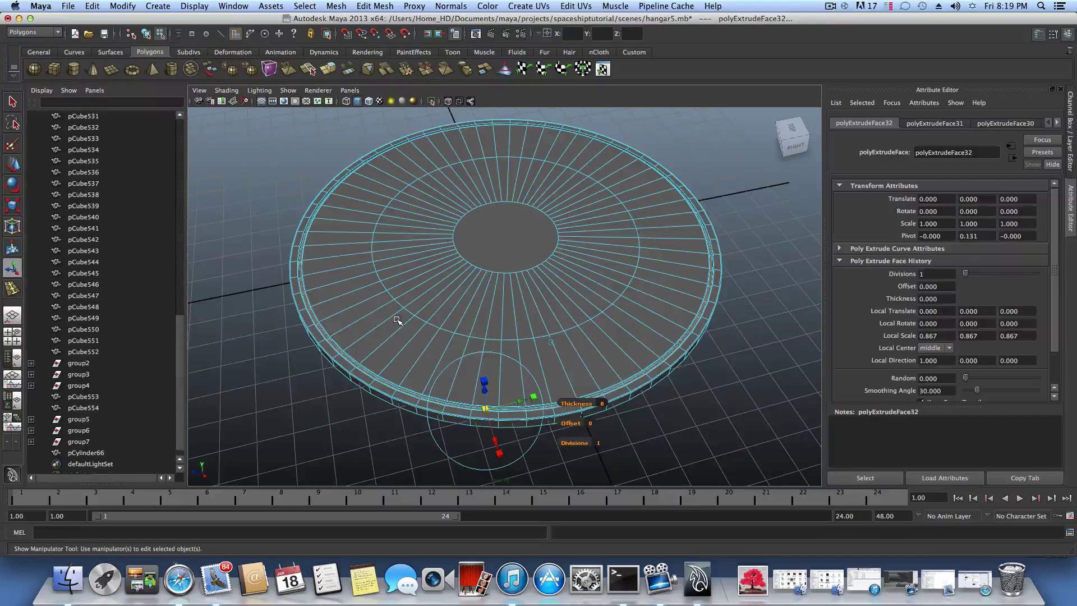
key("F8")
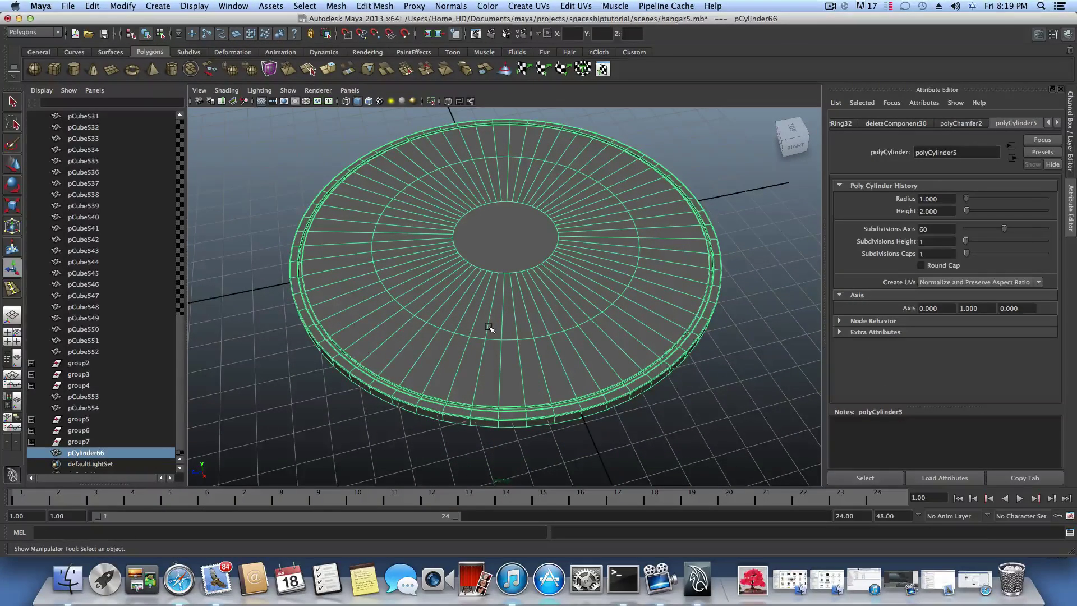
right_click_drag(490, 326, 550, 381, "alt")
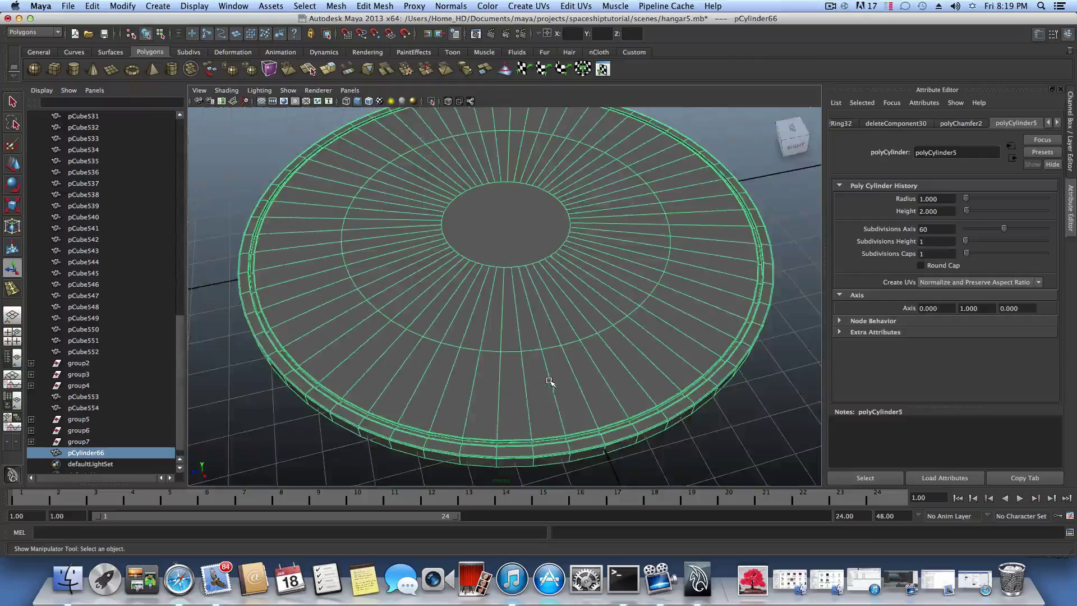
left_click_drag(514, 365, 499, 327, "alt")
right_click_drag(439, 328, 596, 345, "alt")
left_click_drag(596, 345, 567, 353, "alt")
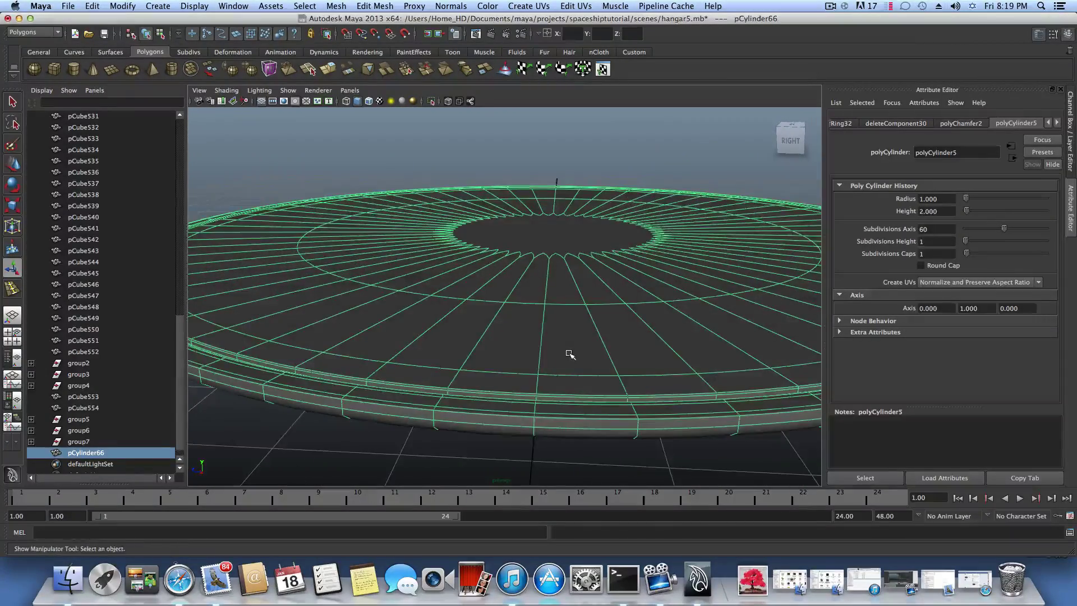
middle_click_drag(569, 353, 565, 331, "alt")
right_click_drag(565, 331, 548, 342, "alt")
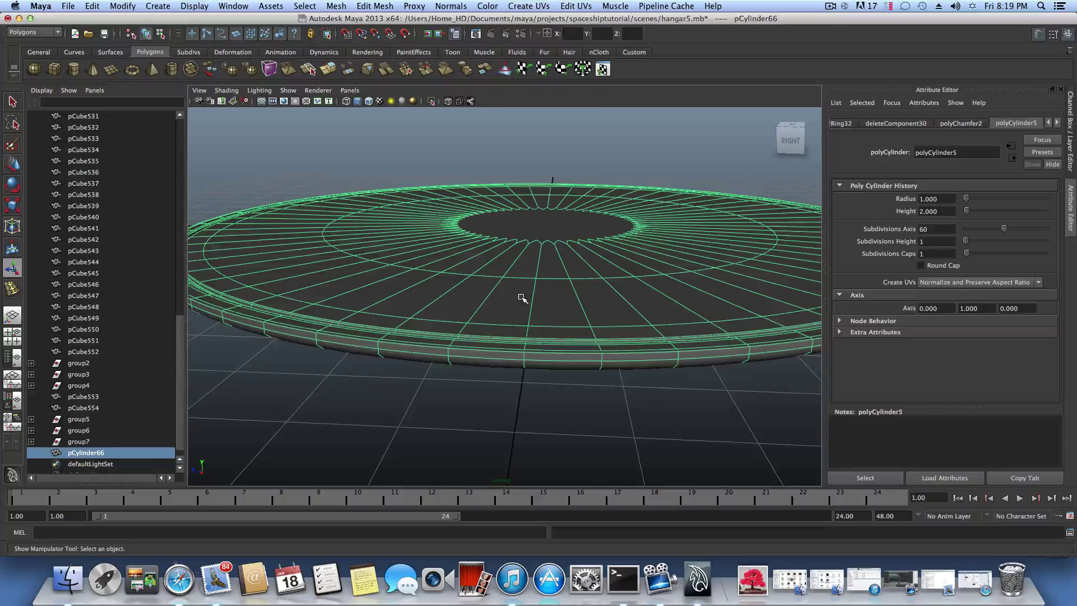
key("1")
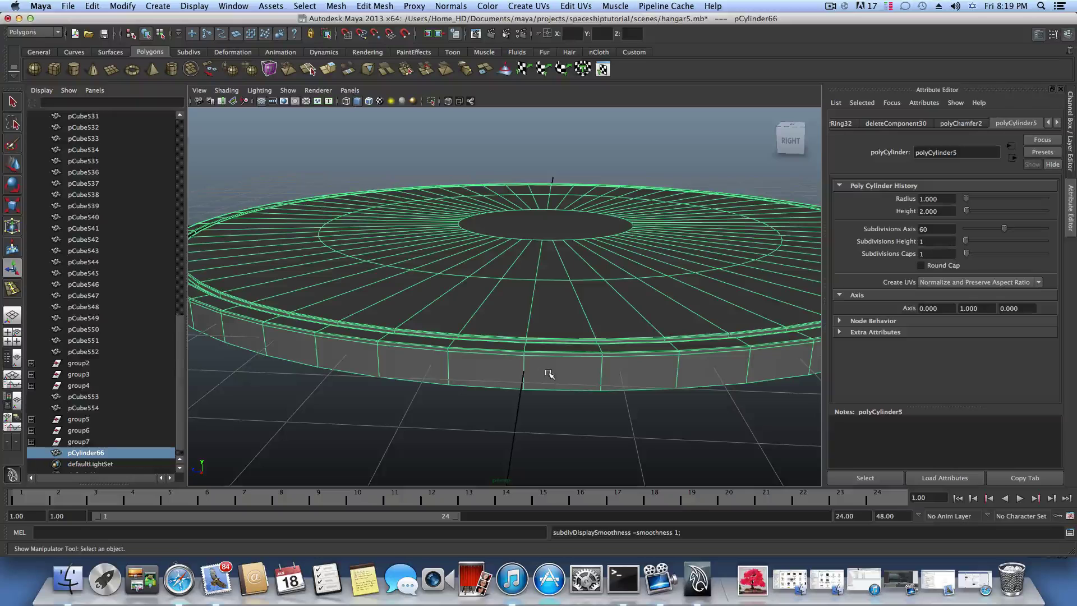
- Insert an edge loop around the disc's outer side wall, close to its lower edge
right_click_drag(549, 372, 523, 385, "shift")
left_click_drag(523, 386, 517, 384)
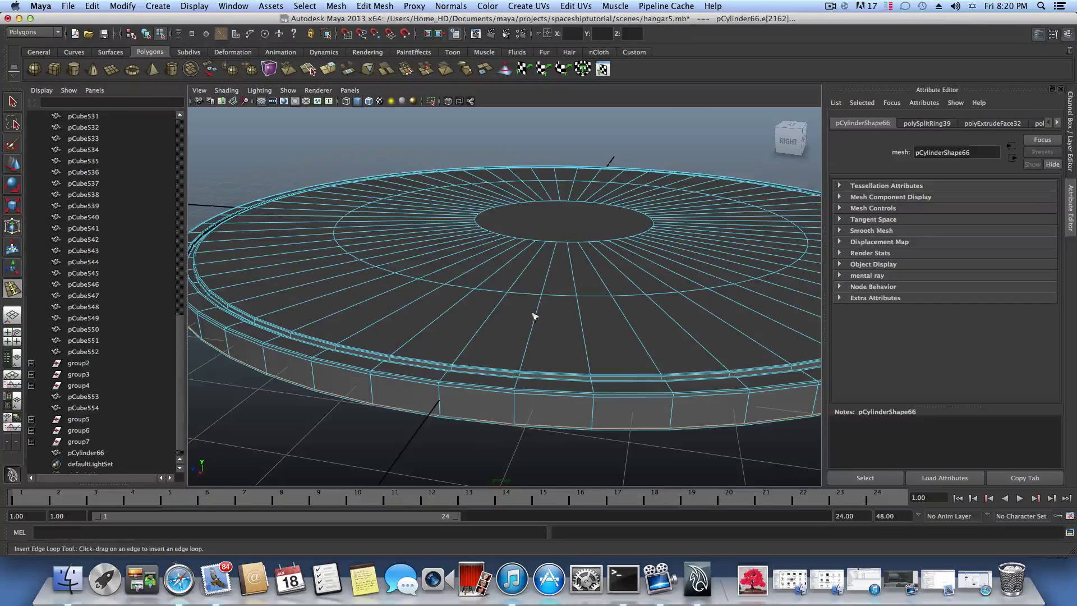
mouse_move(540, 348)
left_mouse_down("alt")
mouse_move(514, 351)
mouse_move(532, 354)
left_mouse_up("alt")
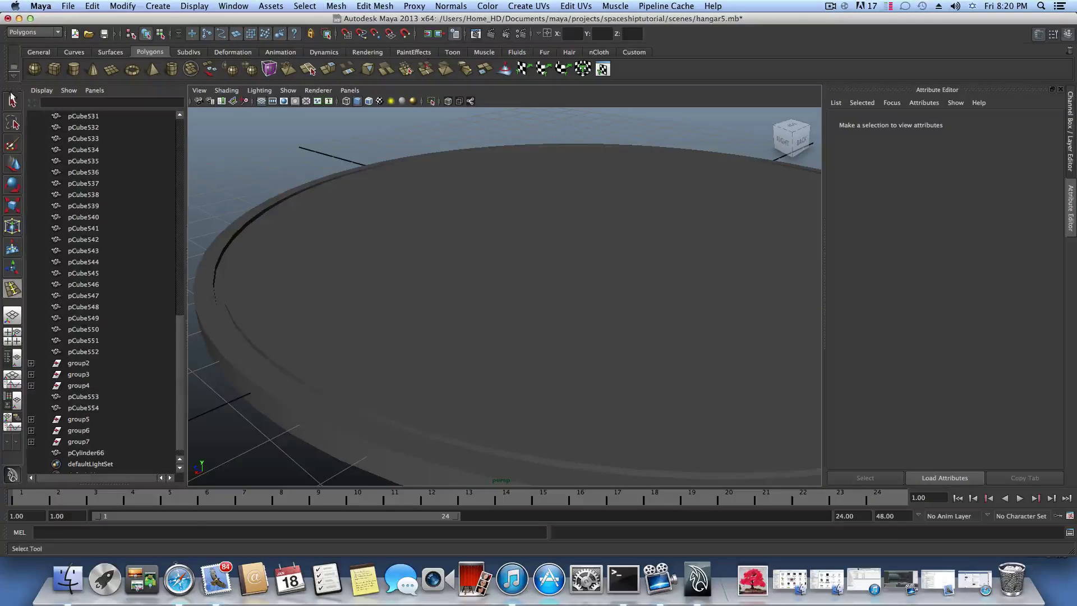
- Select the full middle edge loop on the disc's top face, between the central circle and the rim groove
left_click(12, 101)
left_click(526, 231)
left_click_drag(513, 270, 533, 315, "alt")
right_click_drag(533, 315, 534, 292)
double_click(541, 328)
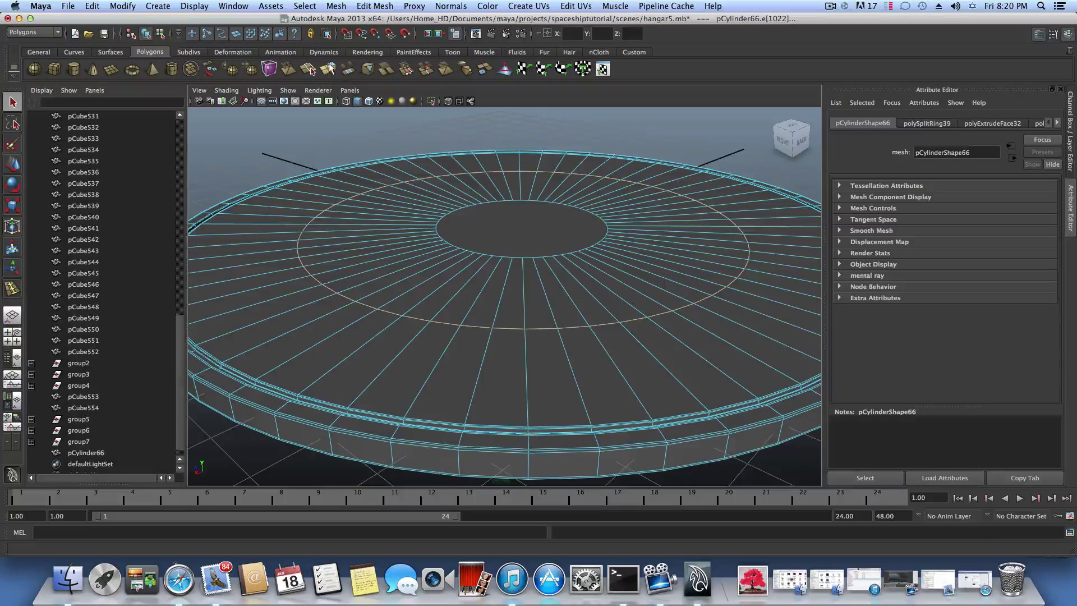
- Rotate the selected middle edge loop about the vertical axis to twist the spokes, and lower the loop into the disc
left_click(17, 184)
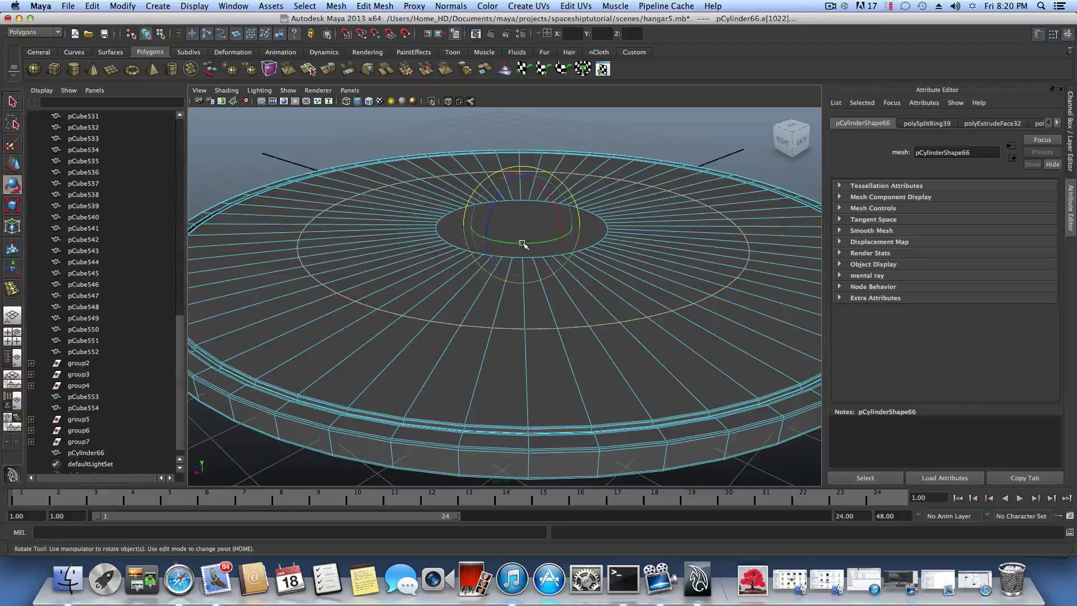
left_click_drag(522, 243, 530, 240)
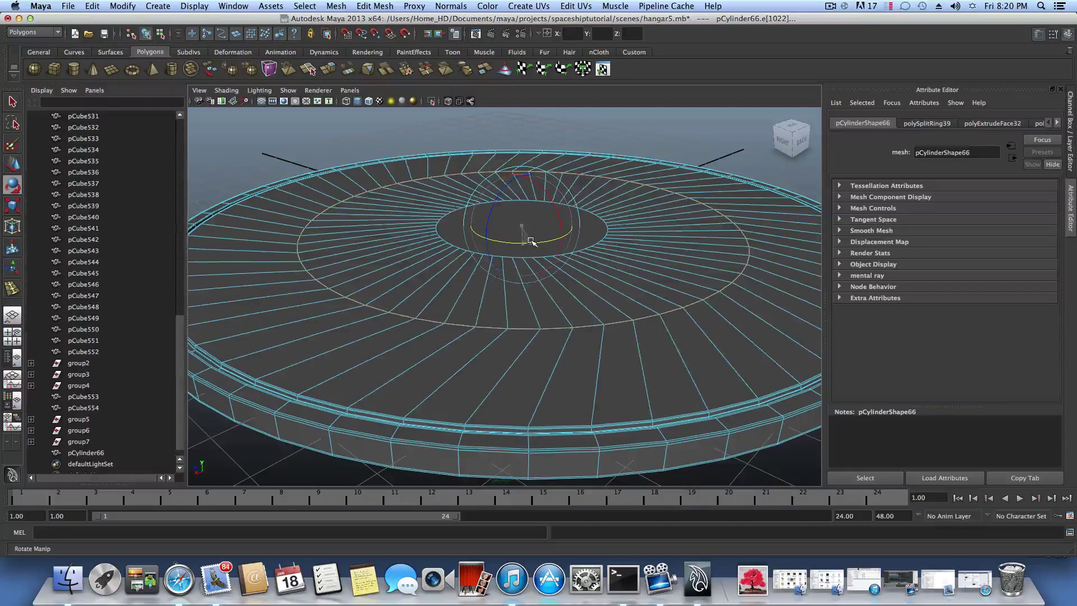
mouse_move(617, 283)
left_mouse_down("alt")
mouse_move(641, 271)
mouse_move(631, 257)
mouse_move(623, 276)
left_mouse_up("alt")
left_click_drag(530, 241, 597, 266)
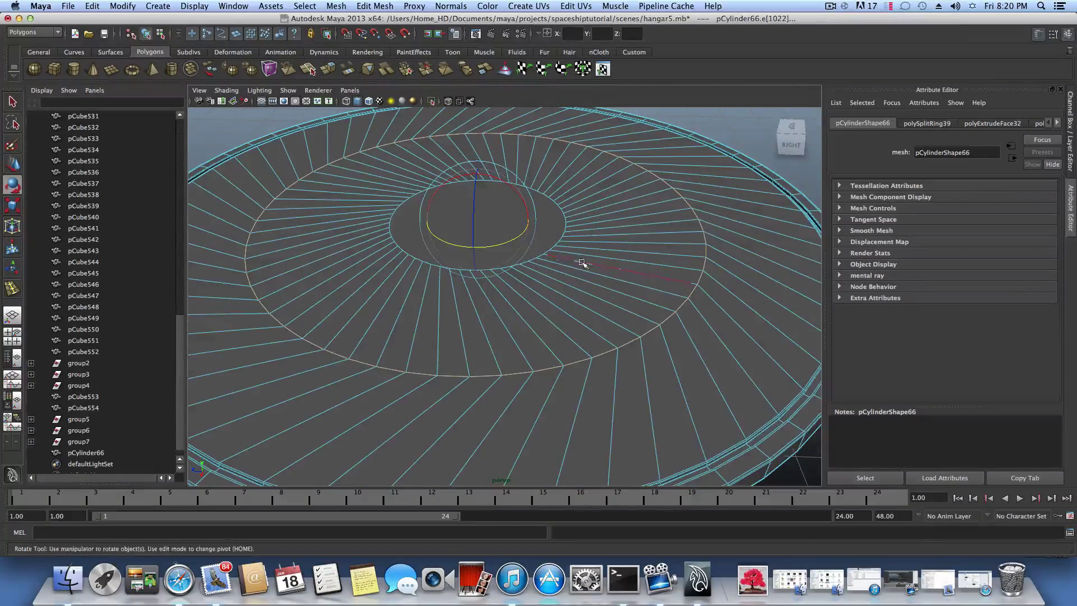
middle_click_drag(555, 291, 569, 283, "alt")
right_click_drag(570, 284, 505, 270, "alt")
middle_click_drag(504, 269, 522, 264, "alt")
mouse_move(522, 264)
left_mouse_down("alt")
mouse_move(512, 305)
mouse_move(512, 279)
left_mouse_up("alt")
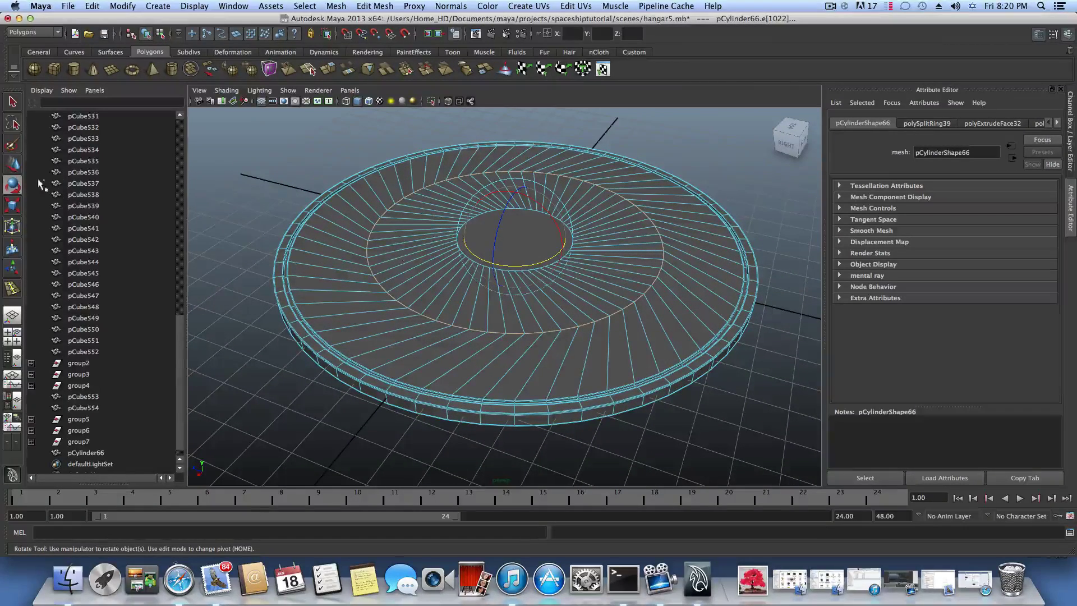
left_click(13, 166)
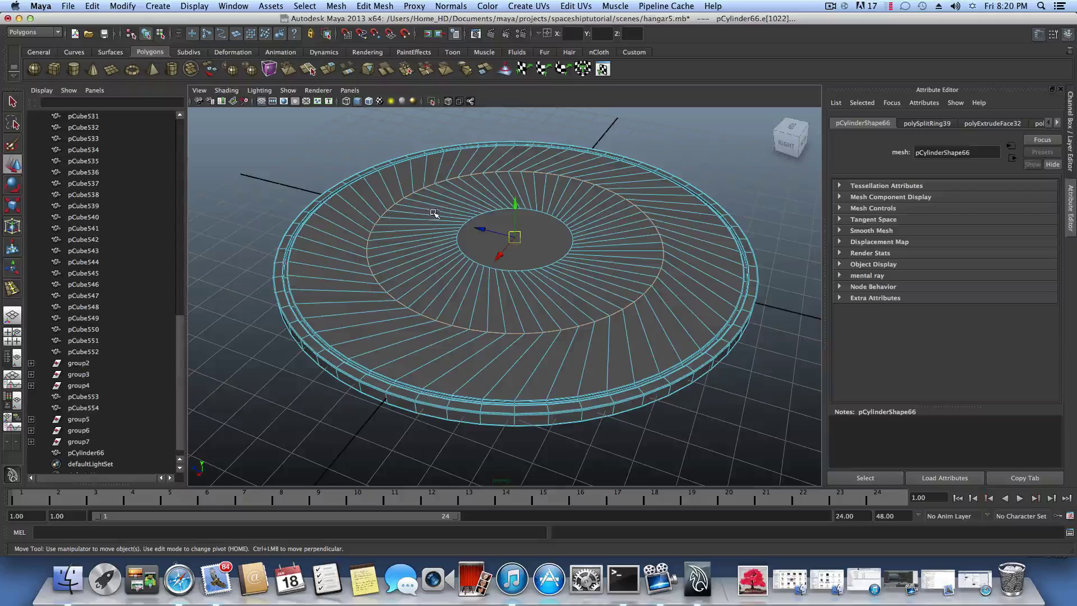
left_click_drag(515, 204, 533, 253)
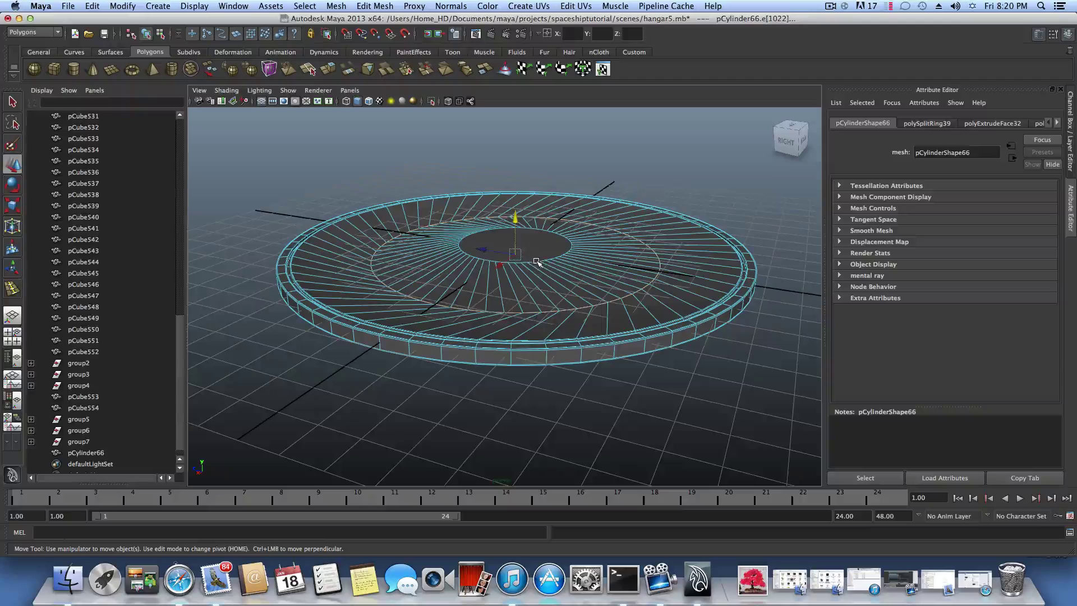
- Select the central circular face on the disc's top and poke it into triangles meeting at its centre
left_click(537, 262)
scroll(524, 259, "up", 5)
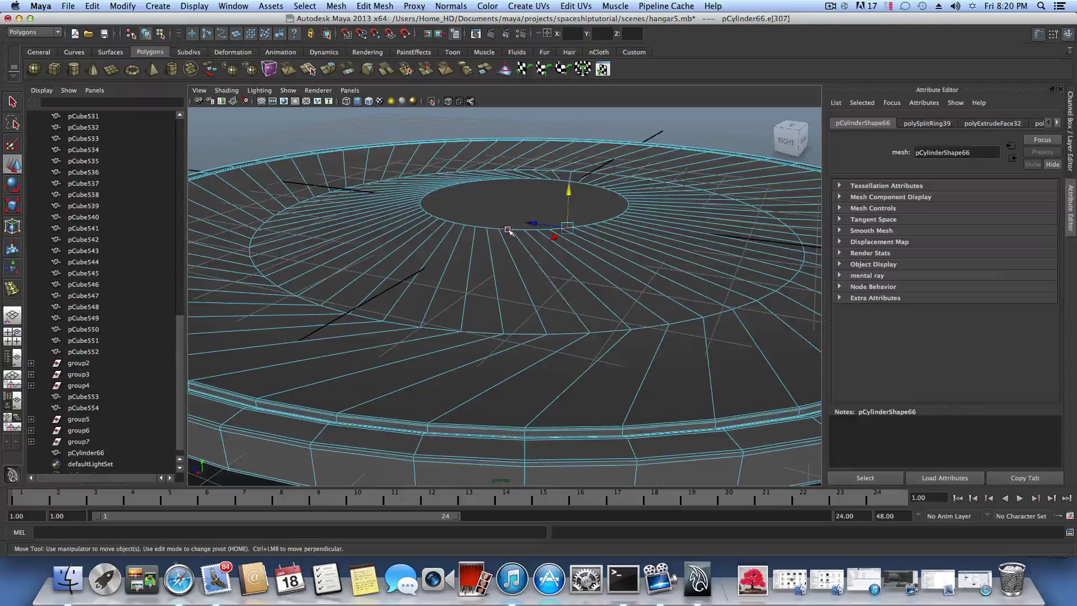
left_click(507, 229)
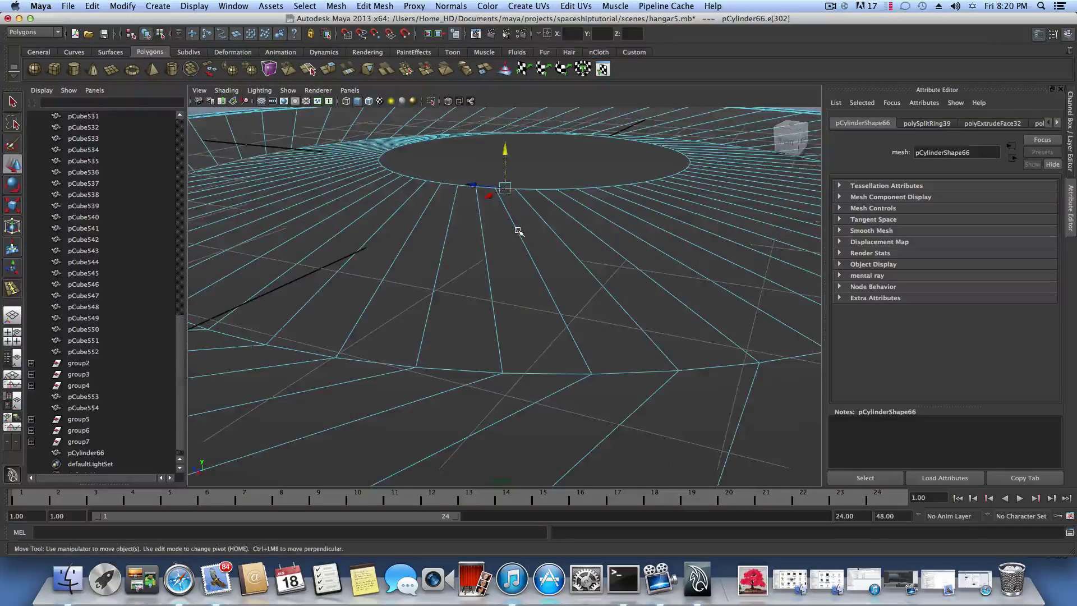
right_click_drag(524, 209, 533, 200)
left_click(533, 200)
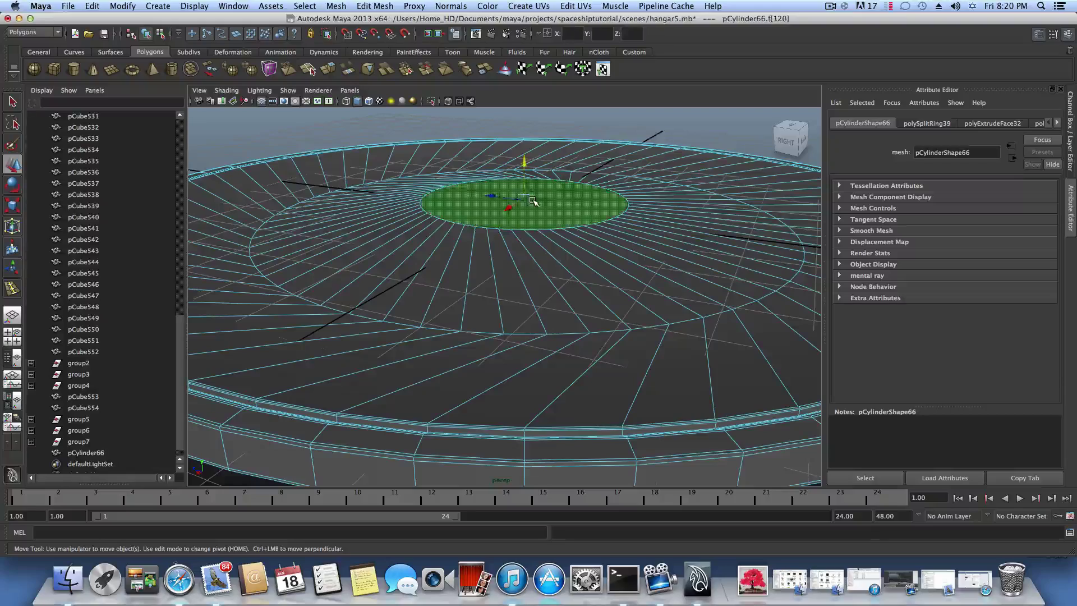
left_click(374, 6)
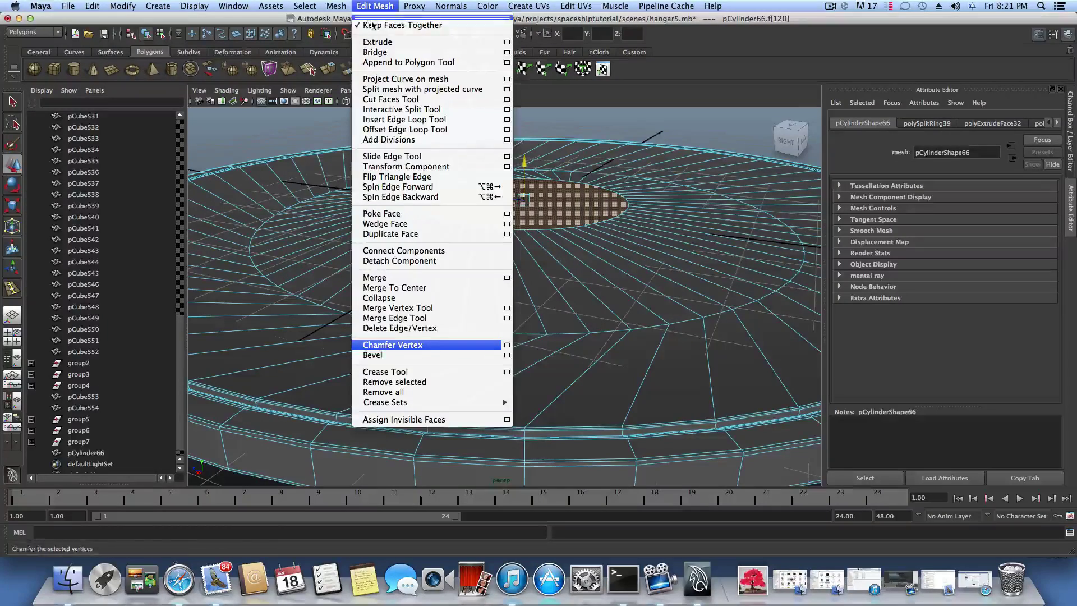
left_click(393, 218)
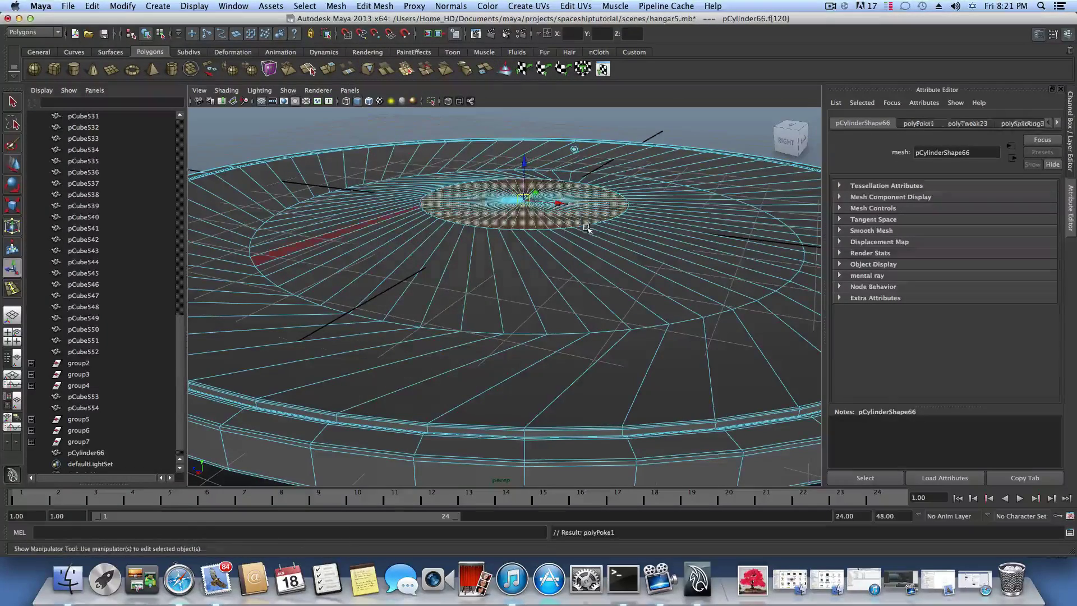
- Select the edge loop around the poked central circle and move it down along the vertical axis
left_click_drag(570, 221, 572, 236, "alt")
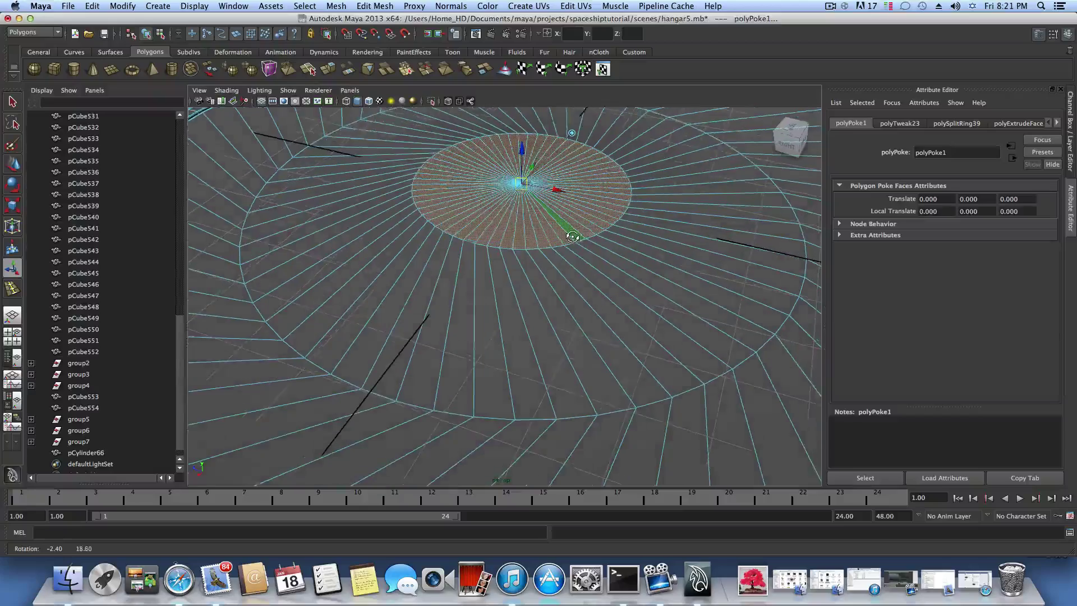
scroll(573, 237, "up", 3)
right_click_drag(565, 190, 566, 197)
double_click(565, 196)
key("f")
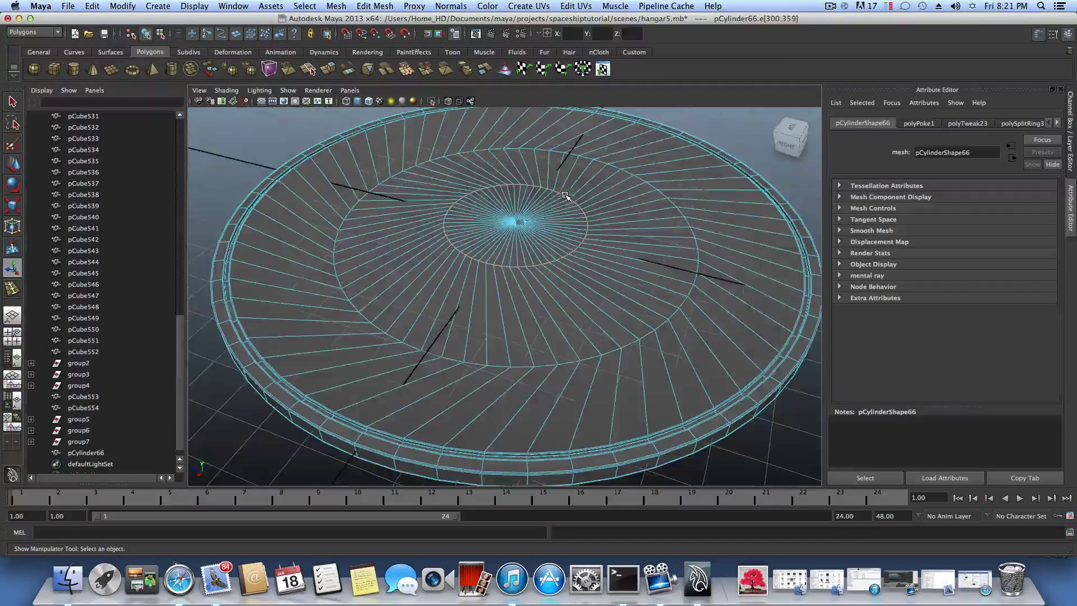
key("w")
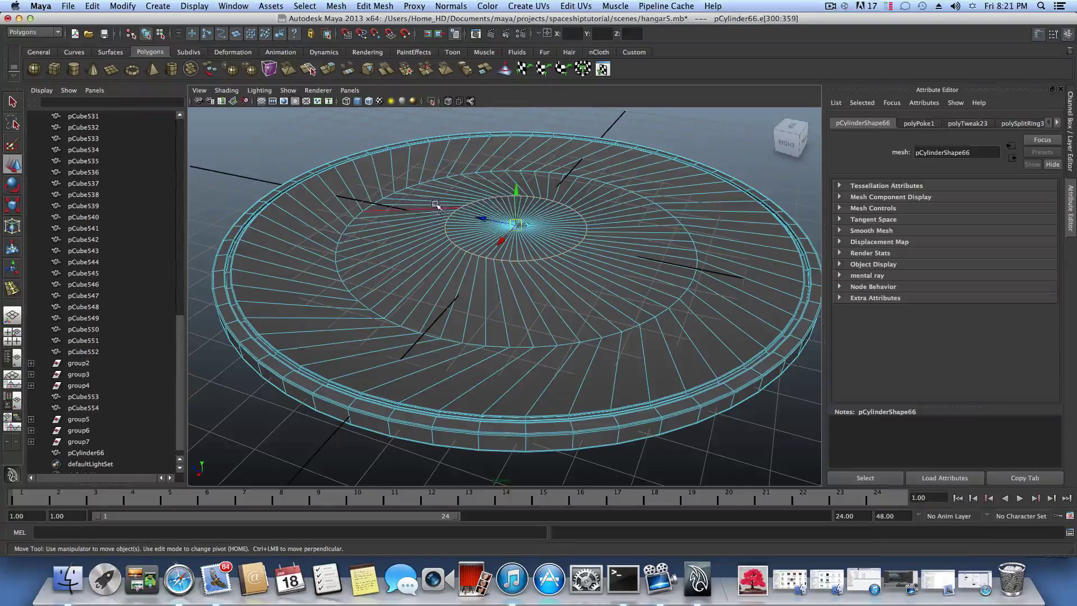
left_click_drag(511, 196, 519, 160)
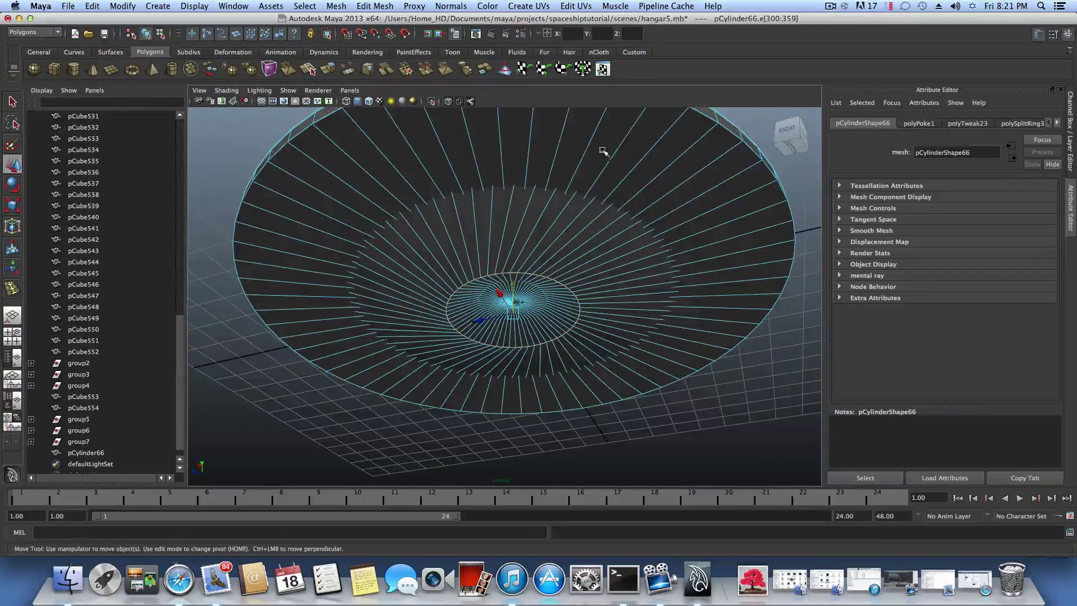
right_click_drag(573, 139, 573, 164)
left_click(571, 138)
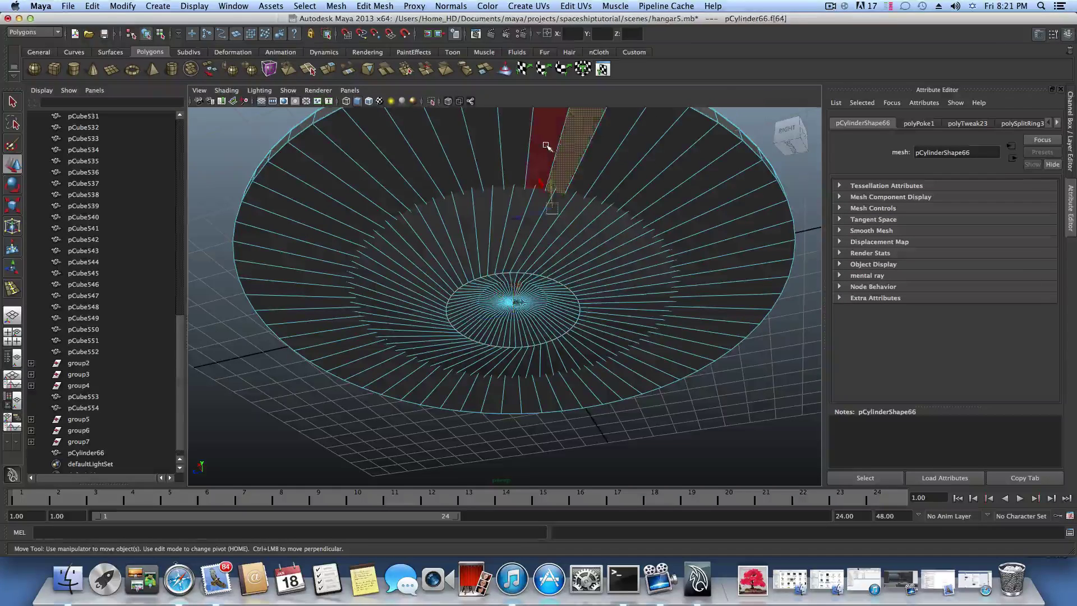
left_click(547, 146, "shift")
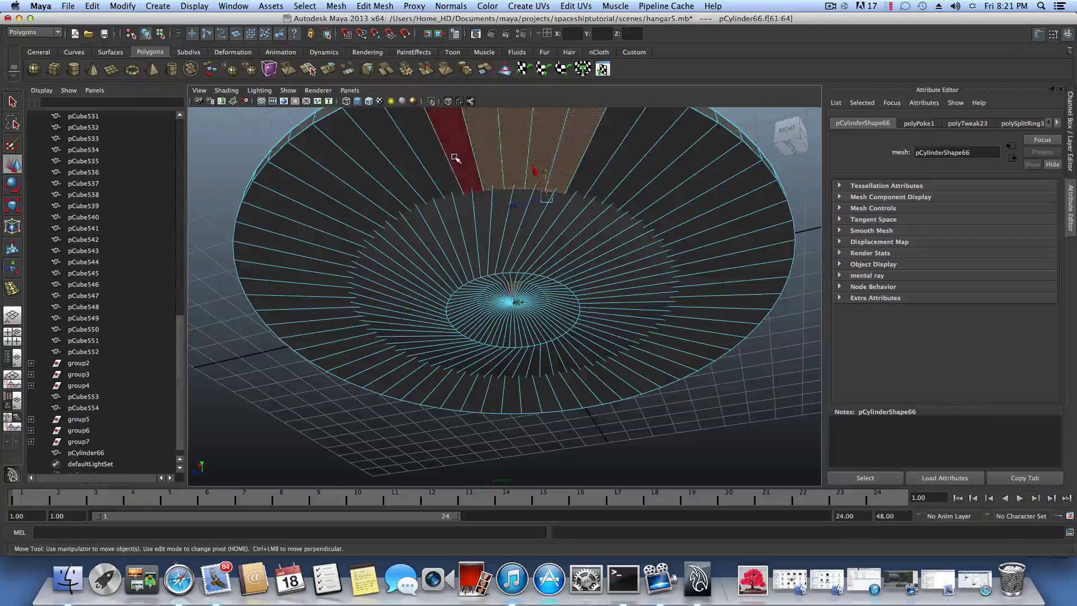
left_click(455, 157, "shift")
left_click(442, 165)
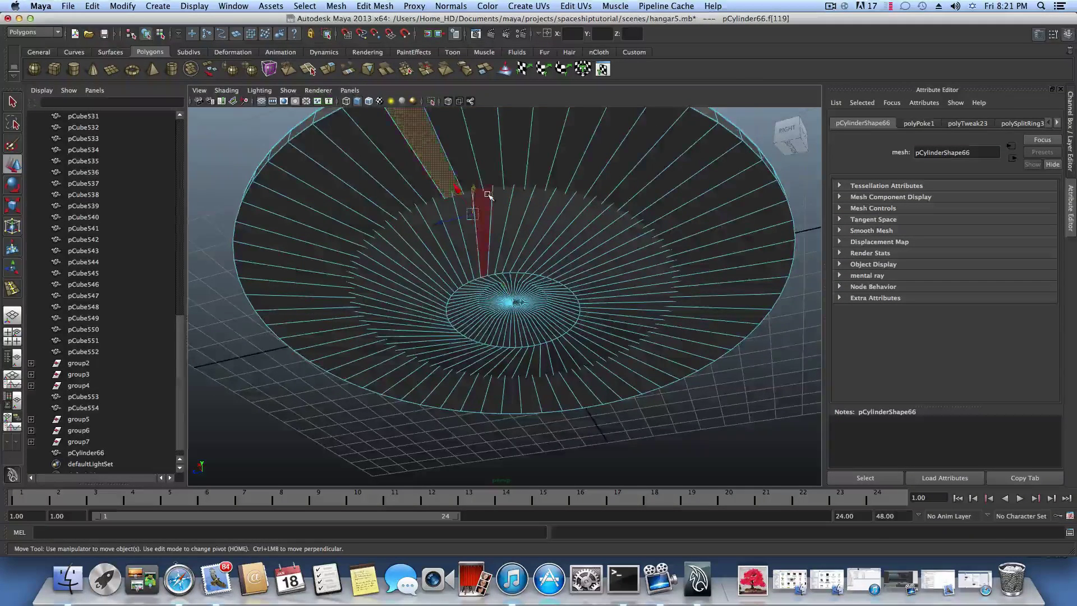
- Try to chamfer the raised vertex at the middle of the disc's poked centre
scroll(482, 190, "down", 5)
left_click_drag(489, 200, 572, 212, "alt")
mouse_move(512, 200)
middle_mouse_down("alt")
mouse_move(508, 249)
mouse_move(530, 193)
middle_mouse_up("alt")
left_click_drag(497, 259, 560, 230, "alt")
right_click(555, 225)
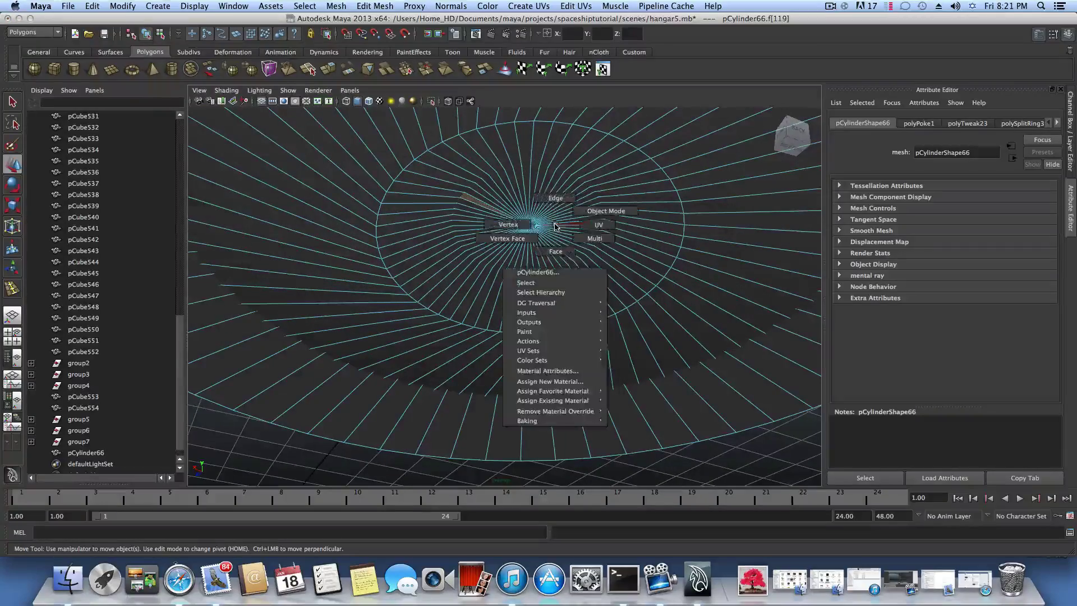
left_click(526, 224)
left_click(528, 226)
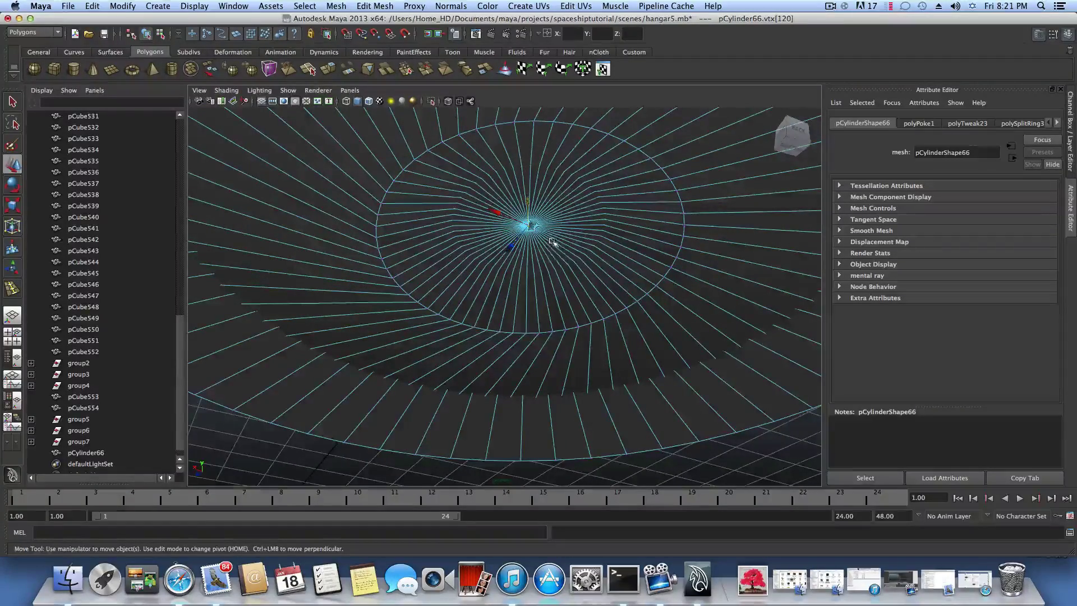
mouse_move(550, 243)
left_mouse_down("alt")
mouse_move(548, 291)
mouse_move(579, 330)
mouse_move(505, 305)
mouse_move(572, 298)
mouse_move(533, 169)
mouse_move(553, 166)
mouse_move(557, 234)
left_mouse_up("alt")
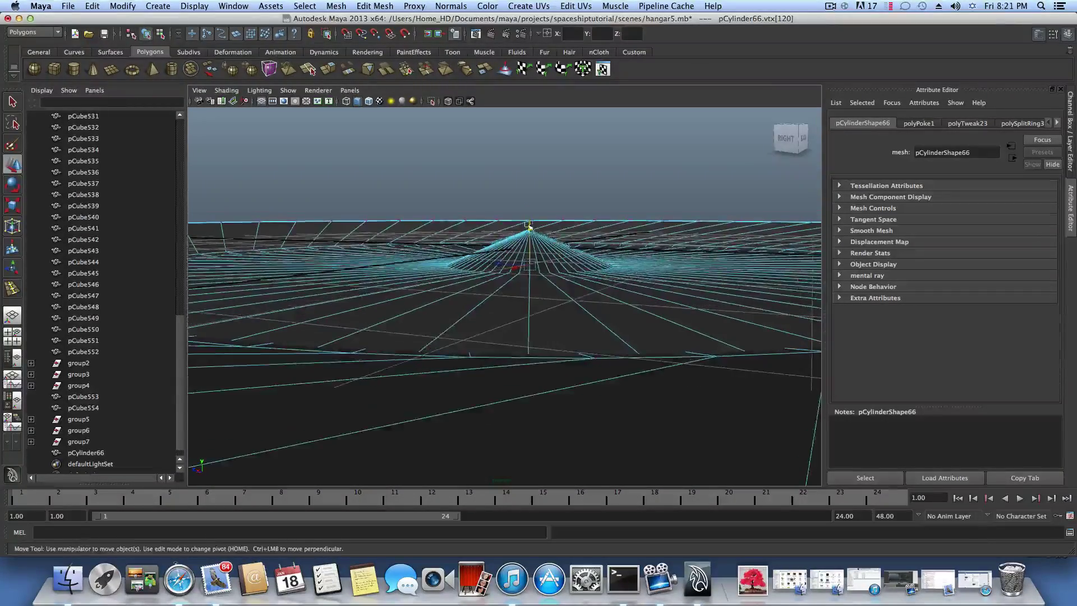
left_click(393, 163)
left_click(530, 229)
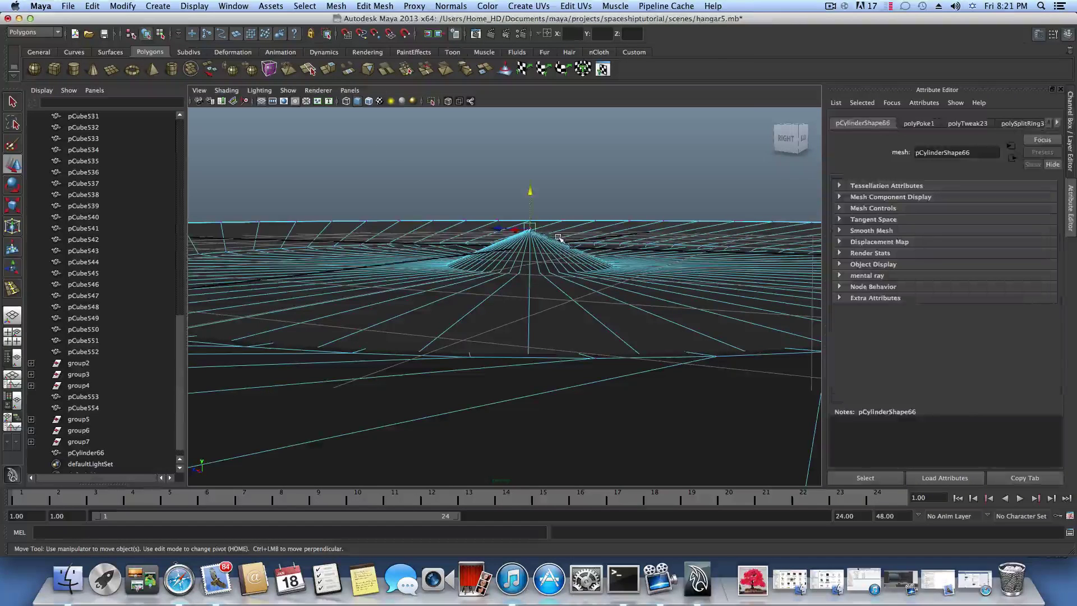
left_click(374, 6)
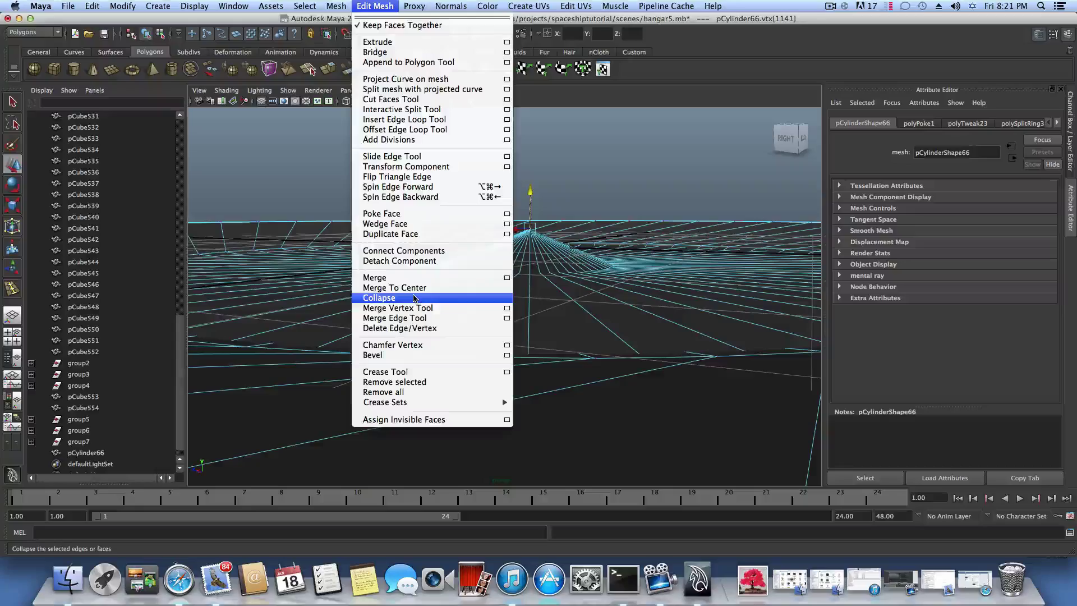
left_click(416, 347)
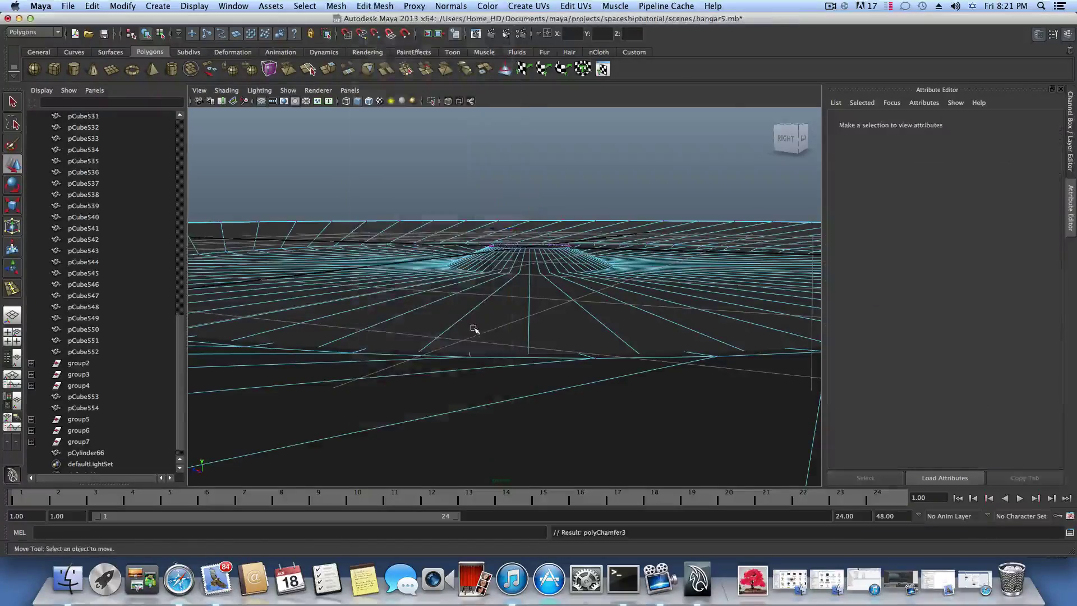
- Undo the chamfer of the poked centre vertex after selecting faces on the disc's underside
left_click_drag(474, 330, 493, 152, "alt")
right_click_drag(493, 152, 493, 177)
left_click(489, 163)
left_click(466, 172, "shift")
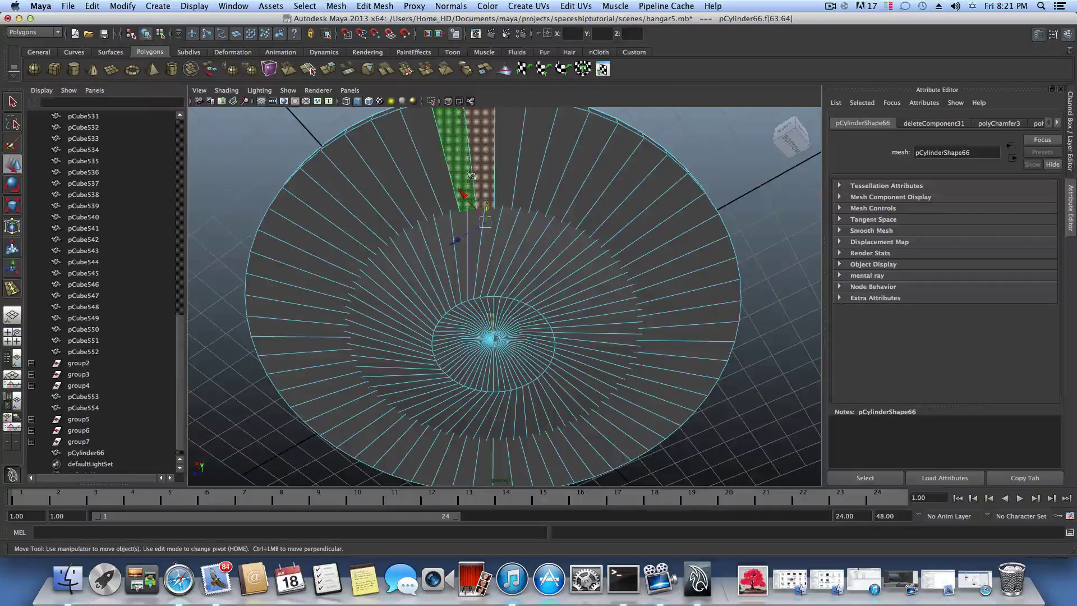
left_click_drag(499, 224, 497, 283, "alt")
left_click(507, 232)
right_click_drag(498, 283, 680, 310, "alt")
key("super+z")
- Select the centre vertex of the disc's bottom cap and chamfer it into a face
left_click_drag(523, 271, 530, 147, "alt")
right_click_drag(497, 399, 489, 413)
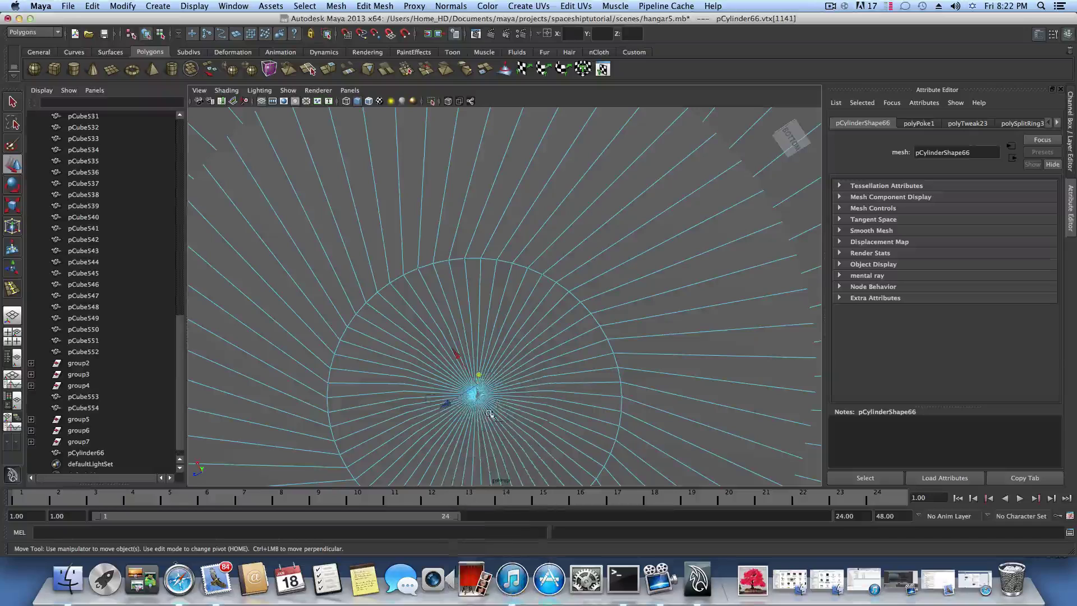
left_click(477, 395)
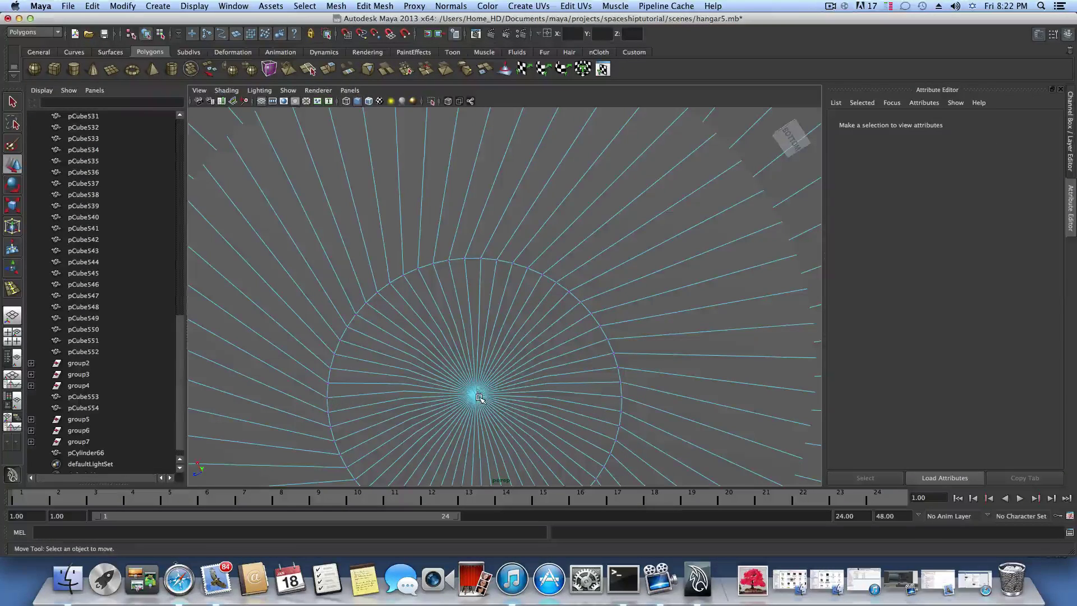
left_click(476, 395)
left_click_drag(511, 299, 497, 336, "alt")
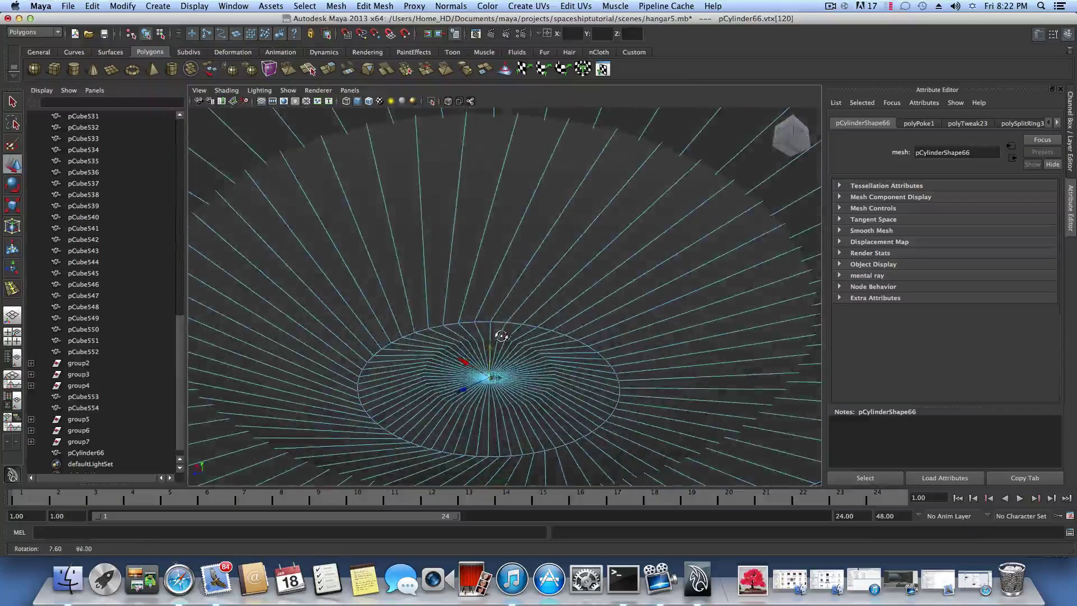
left_click(374, 6)
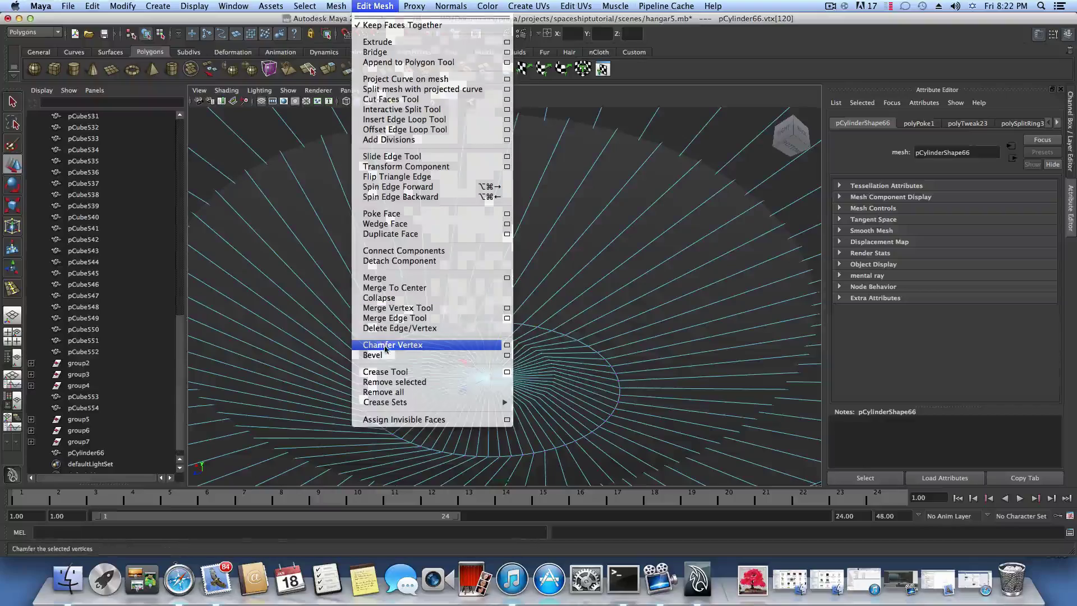
left_click(383, 345)
- Delete the full ring of bottom-cap faces and the circular face left in the middle of the cap
right_click_drag(539, 192, 523, 180)
left_click(521, 180)
double_click(518, 163)
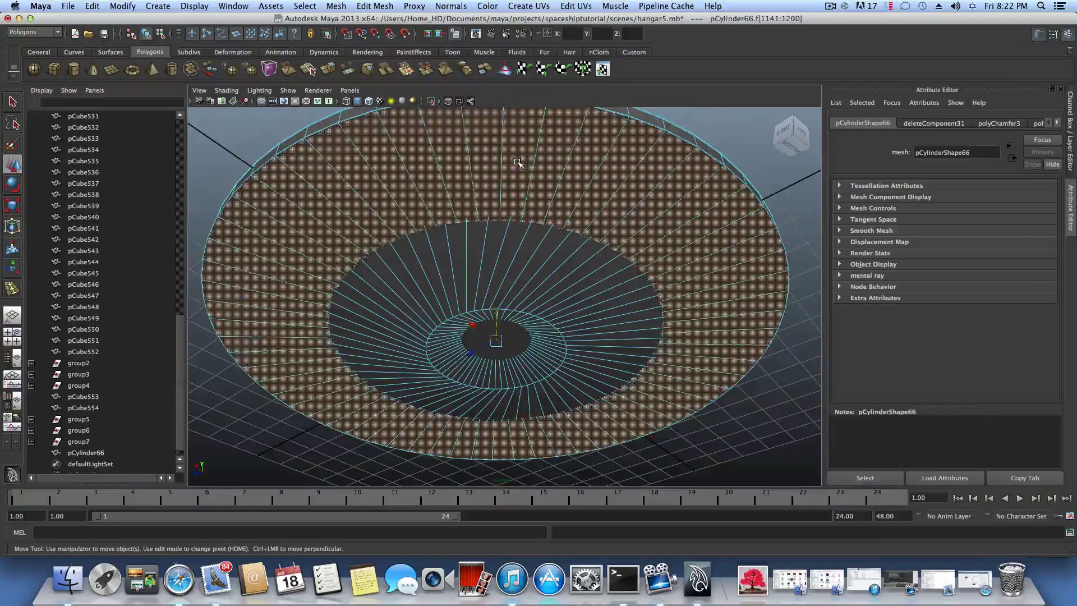
key("Delete")
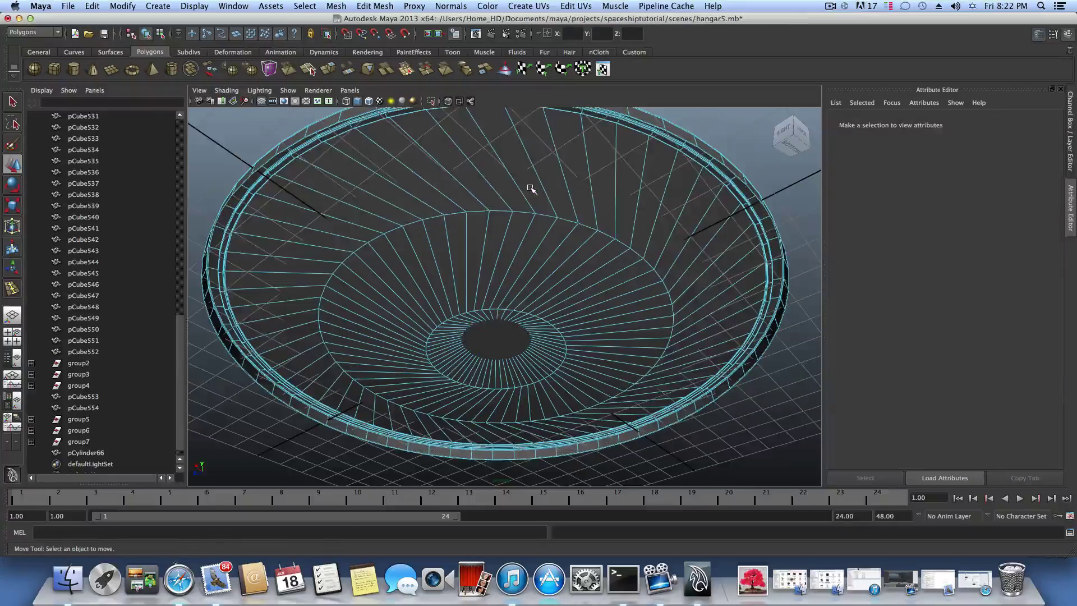
left_click_drag(525, 239, 516, 298, "alt")
right_click_drag(516, 298, 600, 281, "alt")
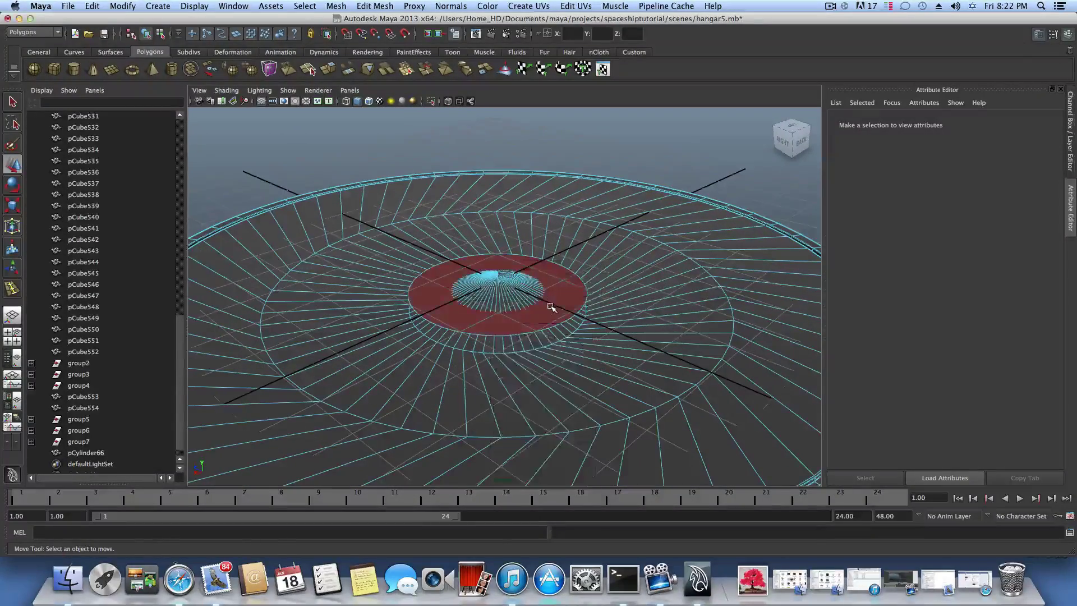
left_click(564, 325)
key("Delete")
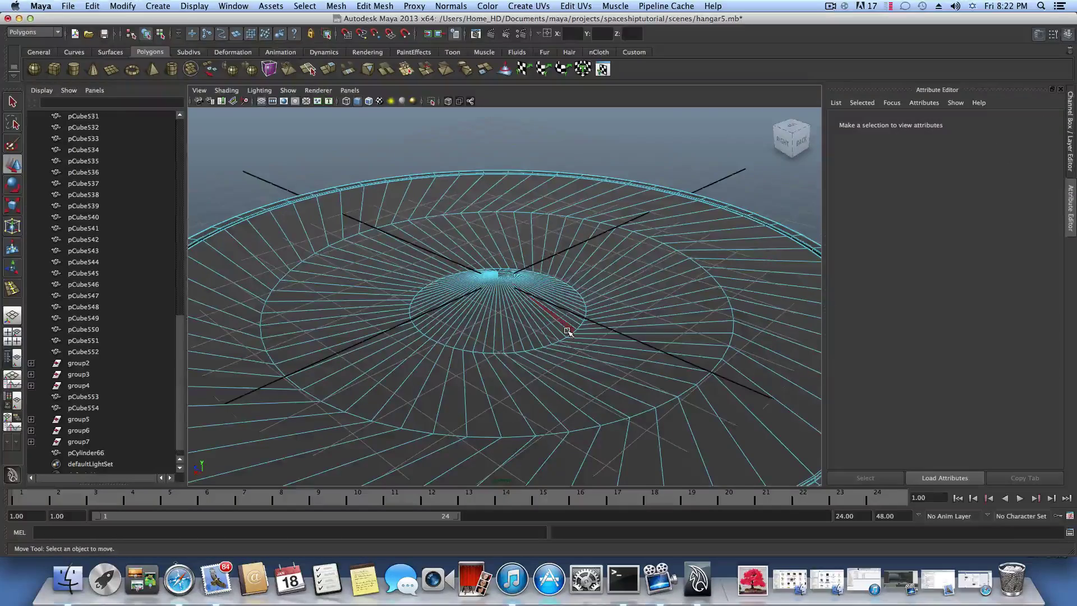
- Select the poked vertex at the disc's centre and move it down below the surrounding edge loop
left_click_drag(570, 327, 493, 308, "alt")
right_click_drag(493, 308, 444, 309)
left_click_drag(495, 312, 453, 326, "alt")
left_click(501, 301)
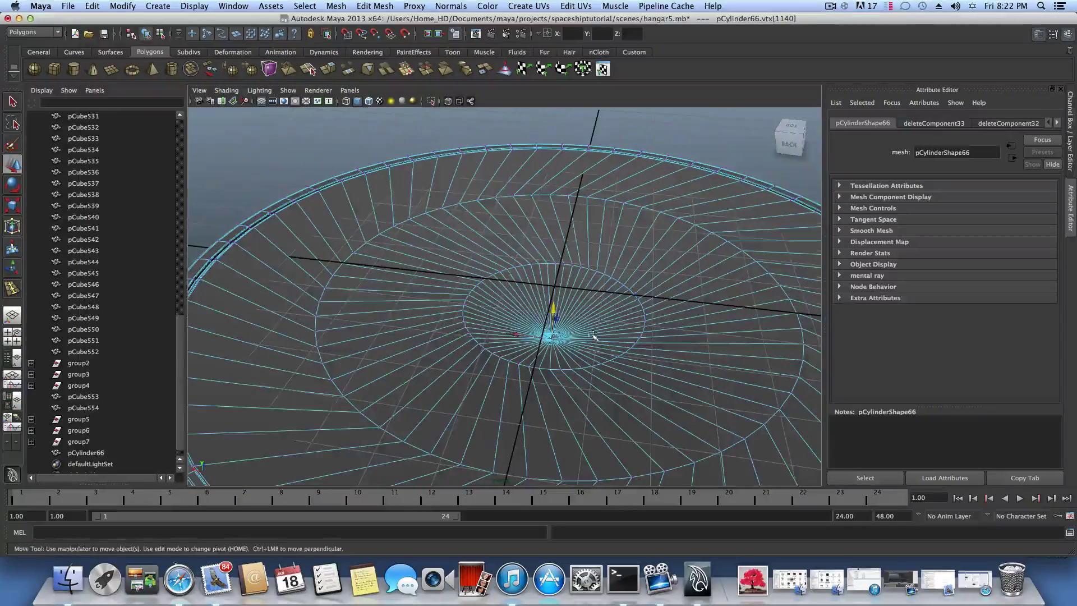
- Select the edge loop around the central triangles and lower it slightly into the disc
left_click_drag(593, 336, 586, 274, "alt")
mouse_move(586, 274)
right_mouse_down("alt")
mouse_move(577, 289)
mouse_move(577, 261)
right_mouse_up("alt")
double_click(585, 298)
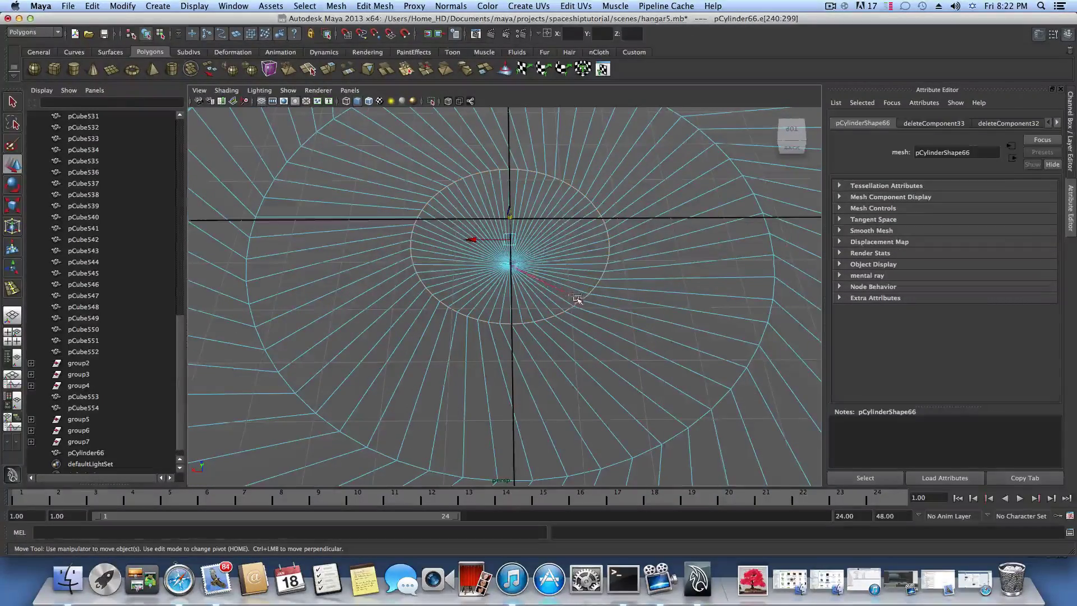
left_click_drag(518, 271, 495, 261, "alt")
right_click_drag(628, 281, 588, 284, "alt")
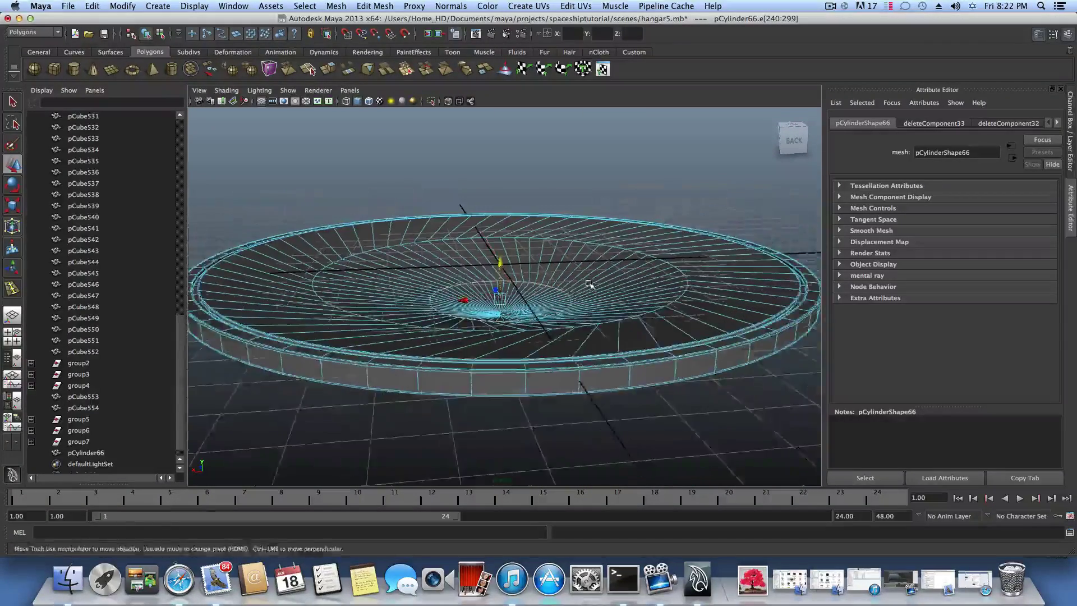
left_click_drag(589, 284, 564, 305, "alt")
middle_click_drag(561, 342, 562, 296, "alt")
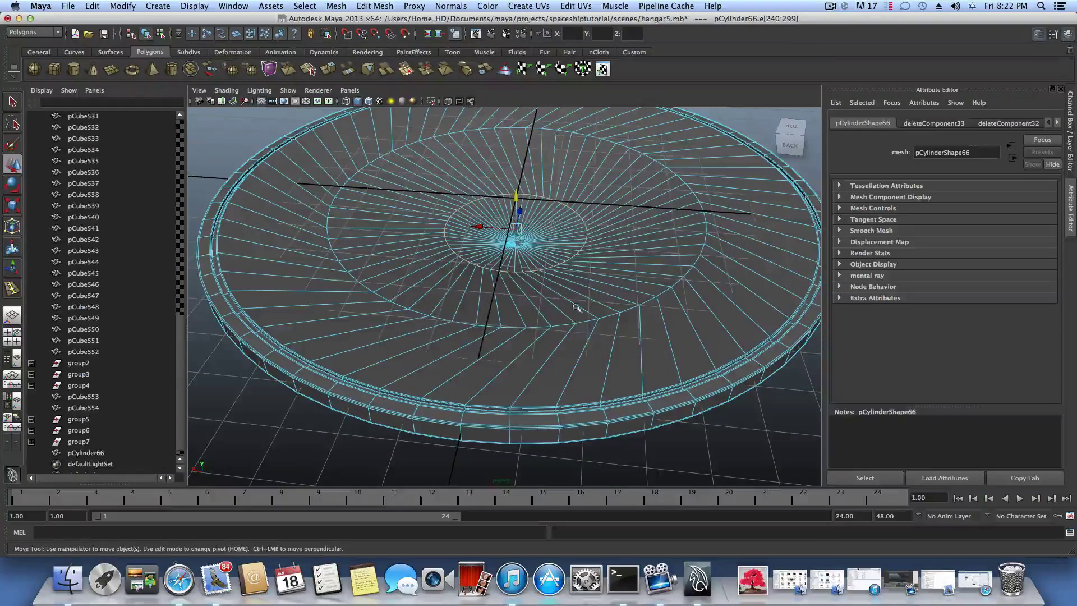
- Turn off Keep Faces Together and switch the disc to face selection
left_click(375, 6)
left_click(382, 27)
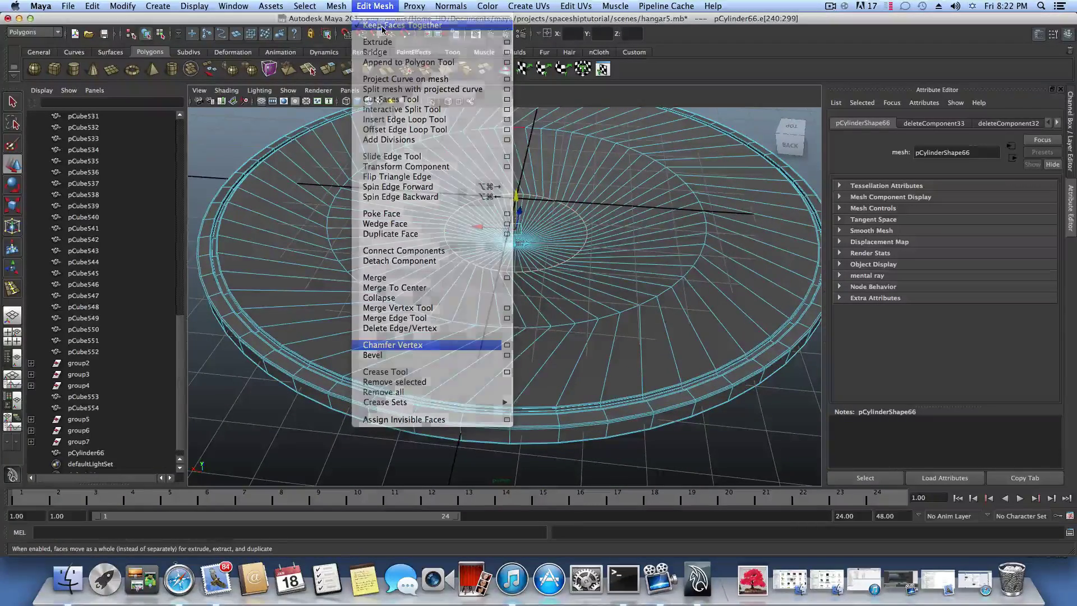
left_click(560, 377)
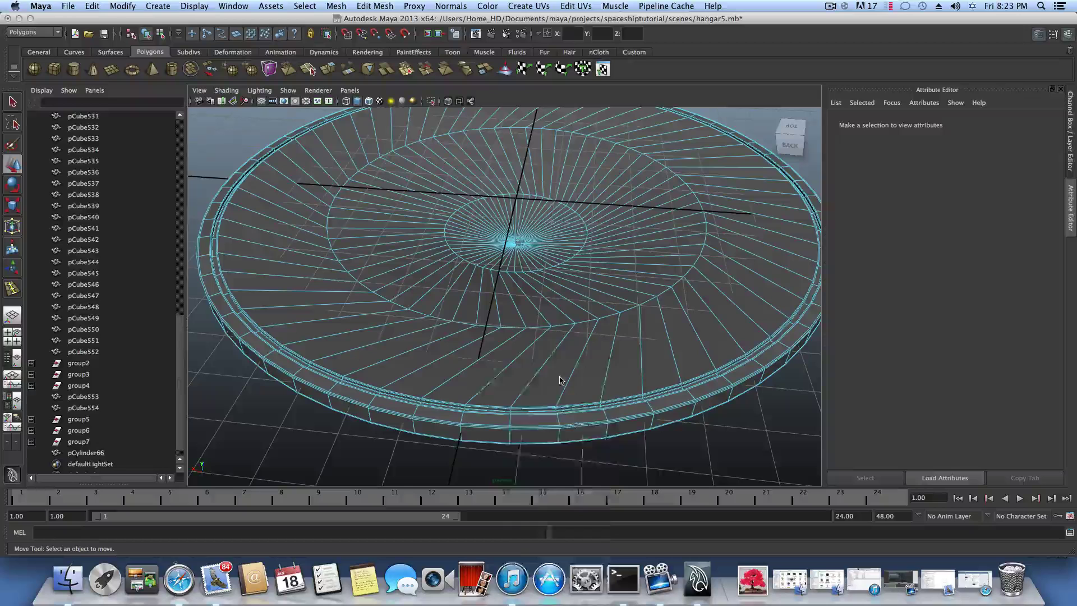
right_click_drag(560, 377, 557, 388)
left_click(388, 4)
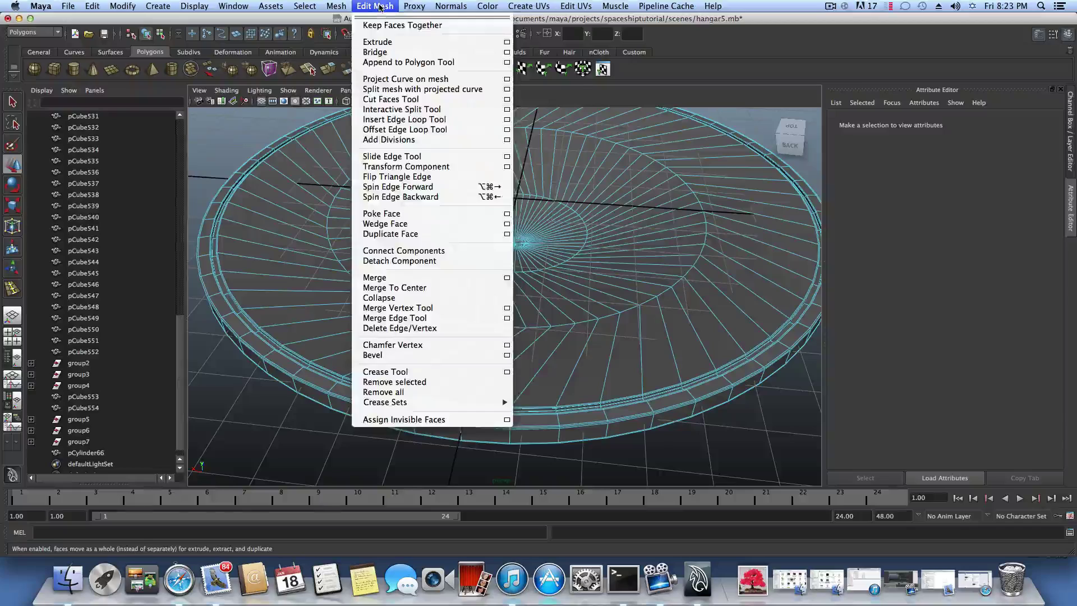
left_click(379, 7)
- Select the complete outer and inner rings of spoke faces on the disc's top
left_click(517, 387)
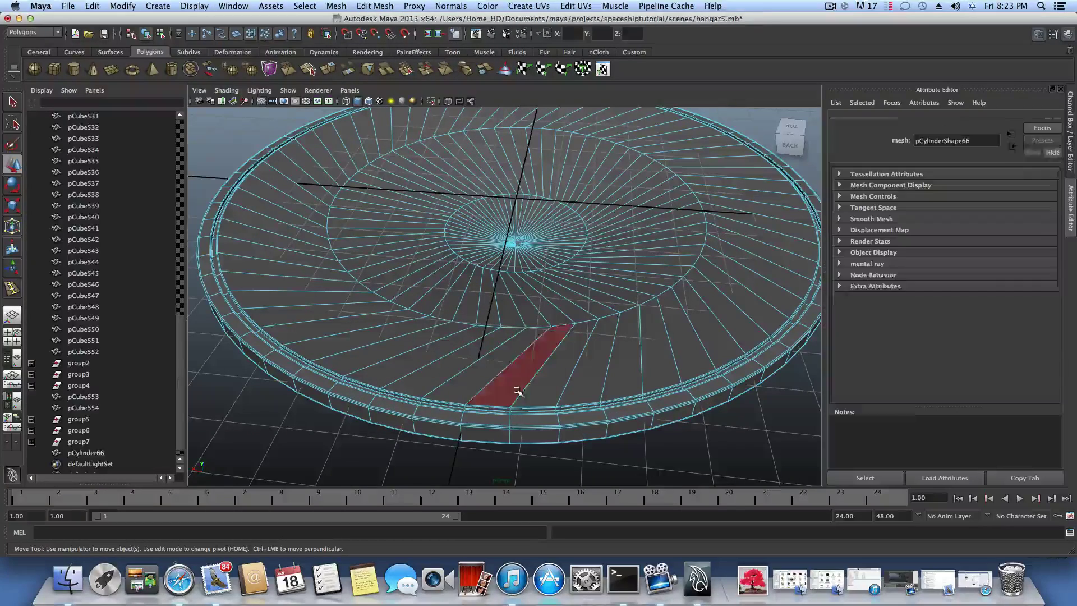
double_click(470, 380)
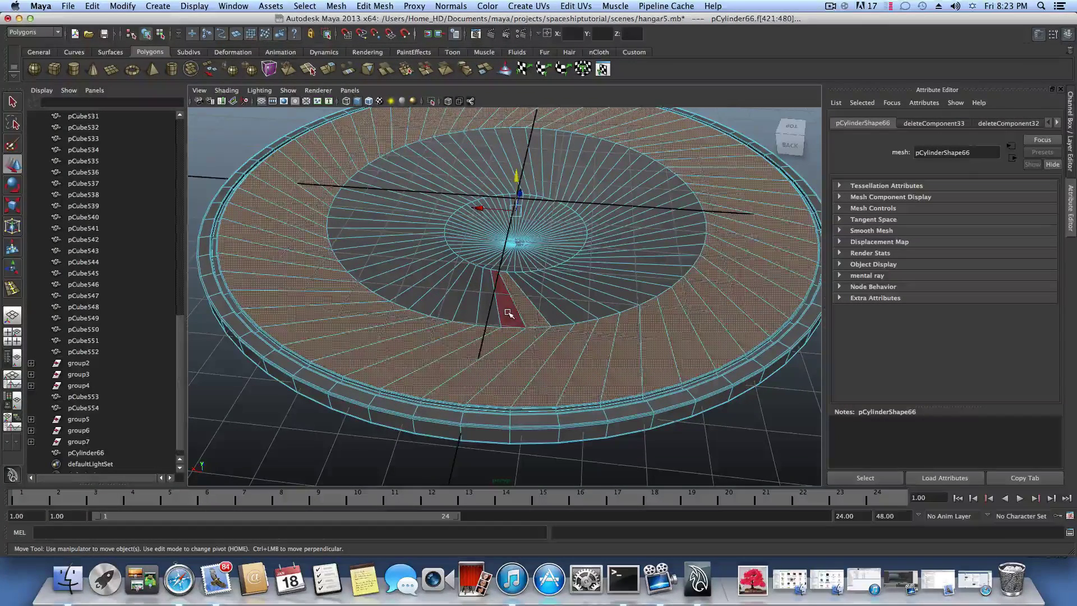
double_click(507, 312, "shift")
key("super+z")
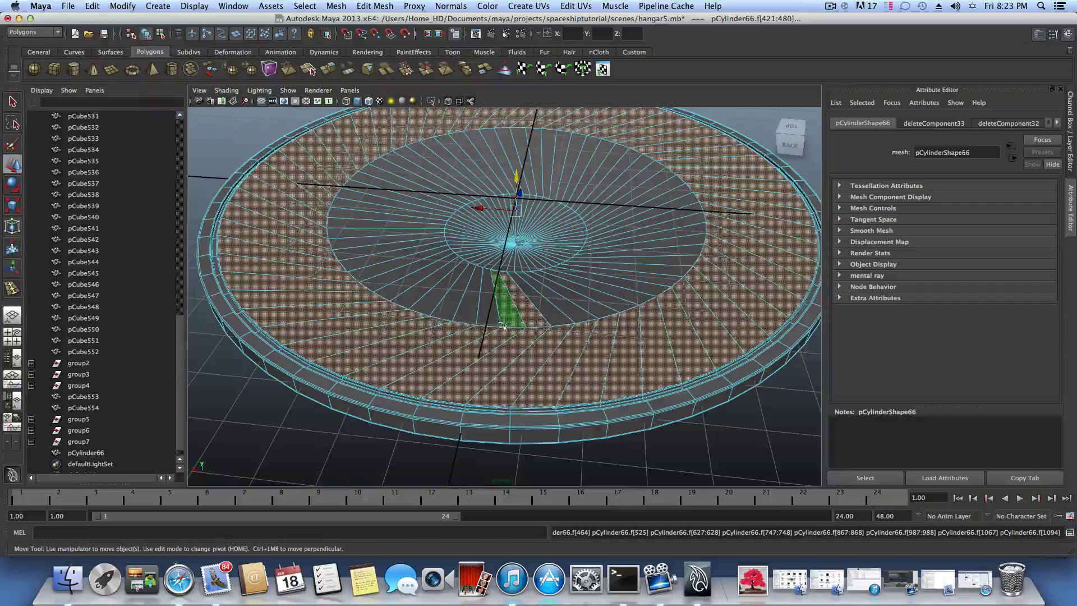
left_click(502, 330, "shift")
double_click(509, 313, "shift")
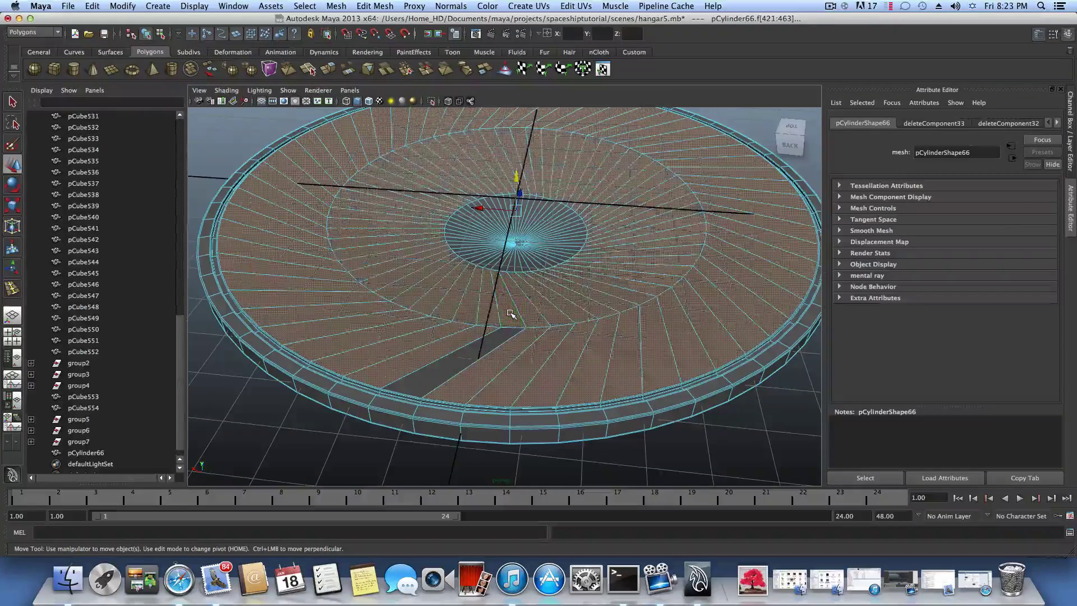
left_click(489, 340, "shift")
right_click_drag(505, 319, 557, 305, "alt")
middle_click_drag(497, 272, 493, 320, "alt")
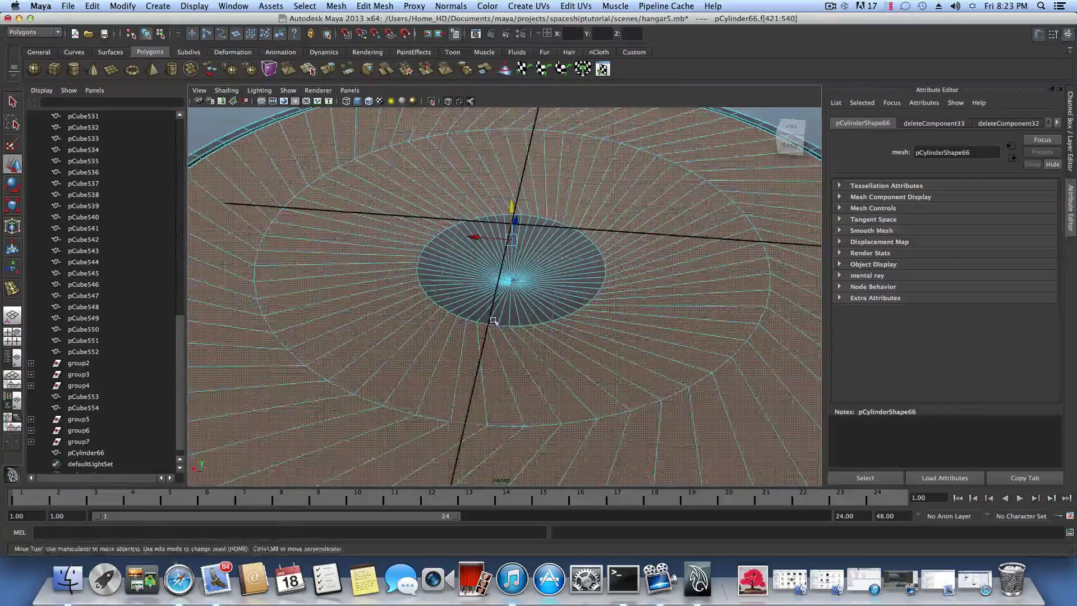
- Grow the face selection to include the central triangles along with both spoke rings
scroll(493, 321, "up", 3)
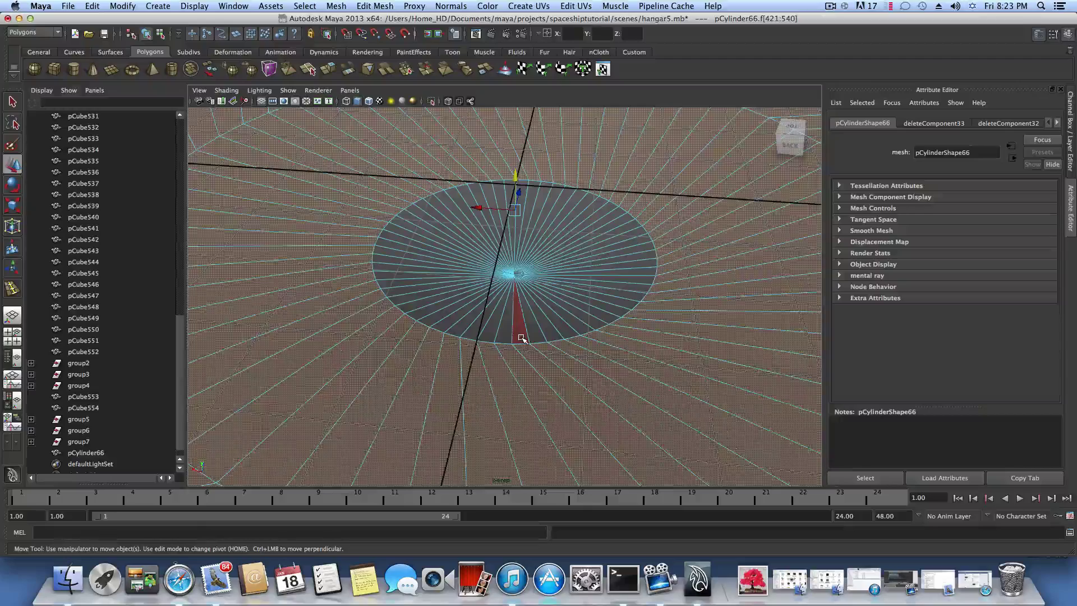
left_click(521, 339)
key("Delete")
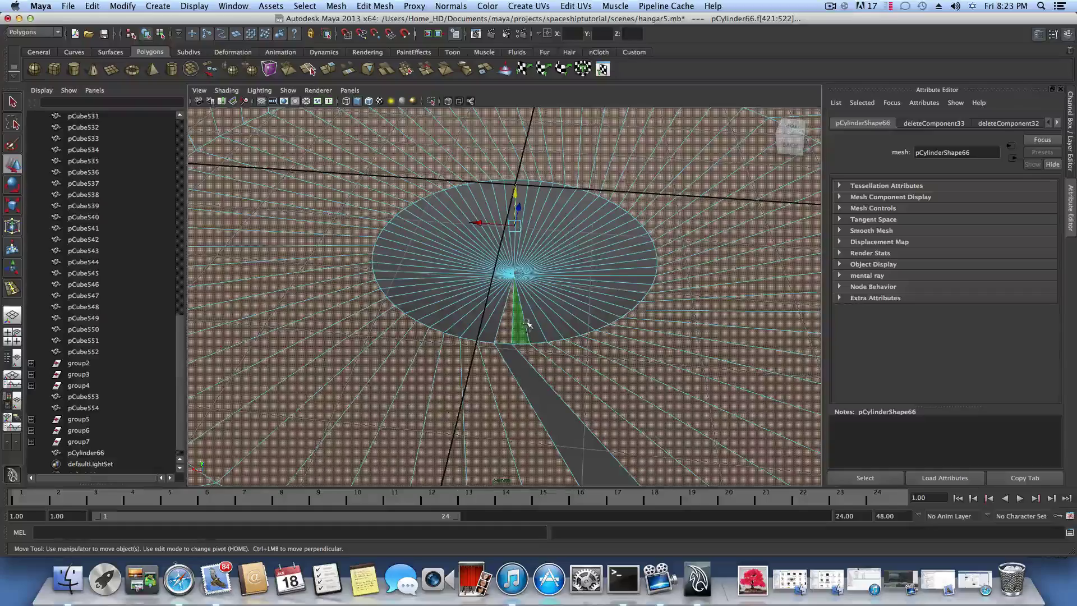
left_click_drag(527, 292, 510, 331, "alt")
right_click_drag(502, 312, 421, 314, "alt")
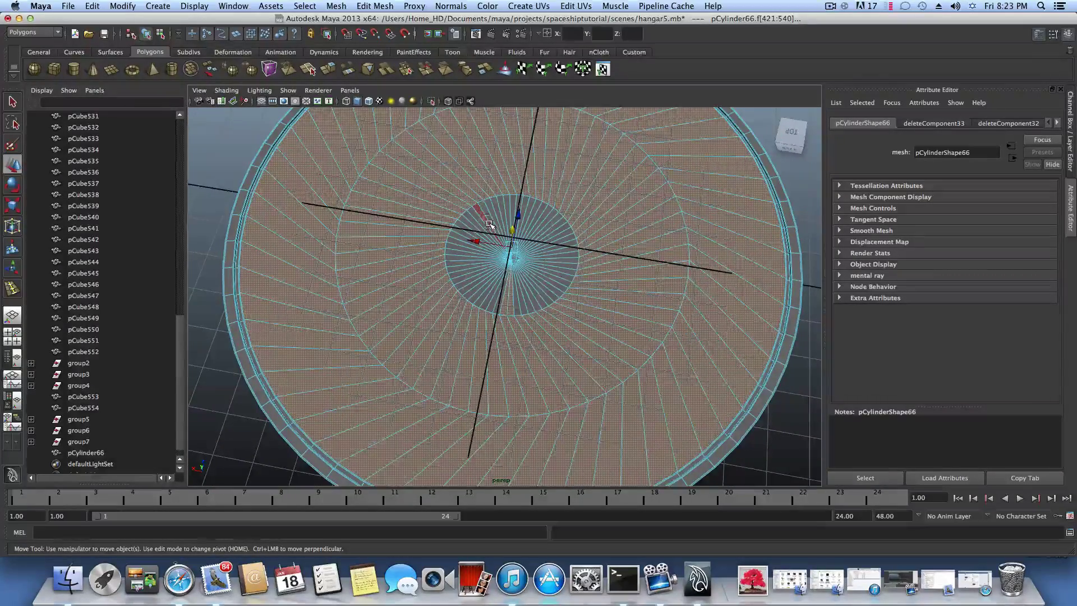
key("shift+period")
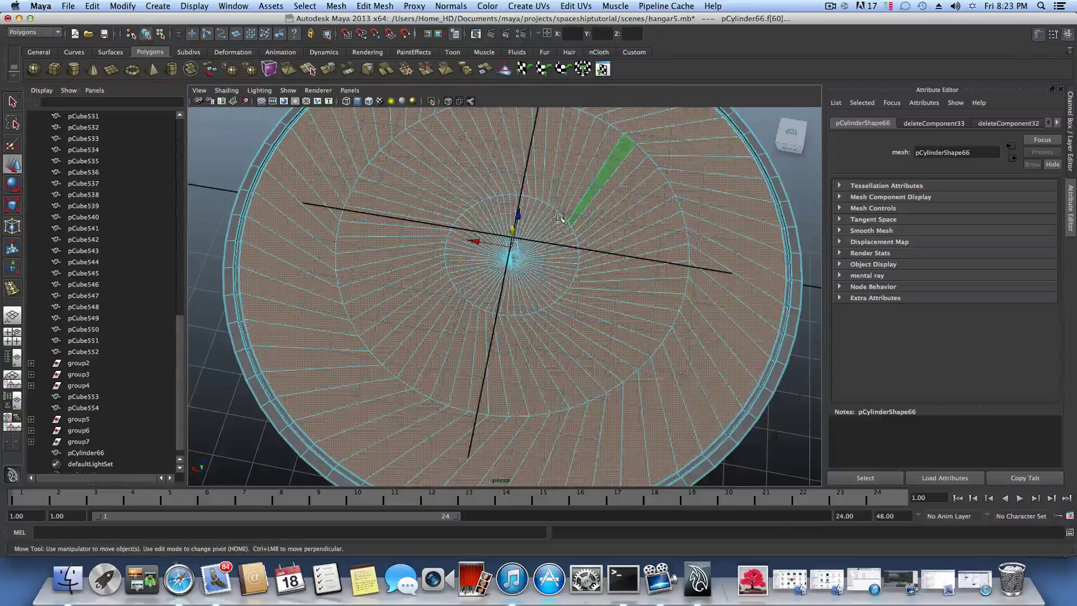
- Extrude the selected spoke and centre faces of the disc individually with a local Z translation of 0.071
left_click_drag(506, 334, 471, 290, "alt")
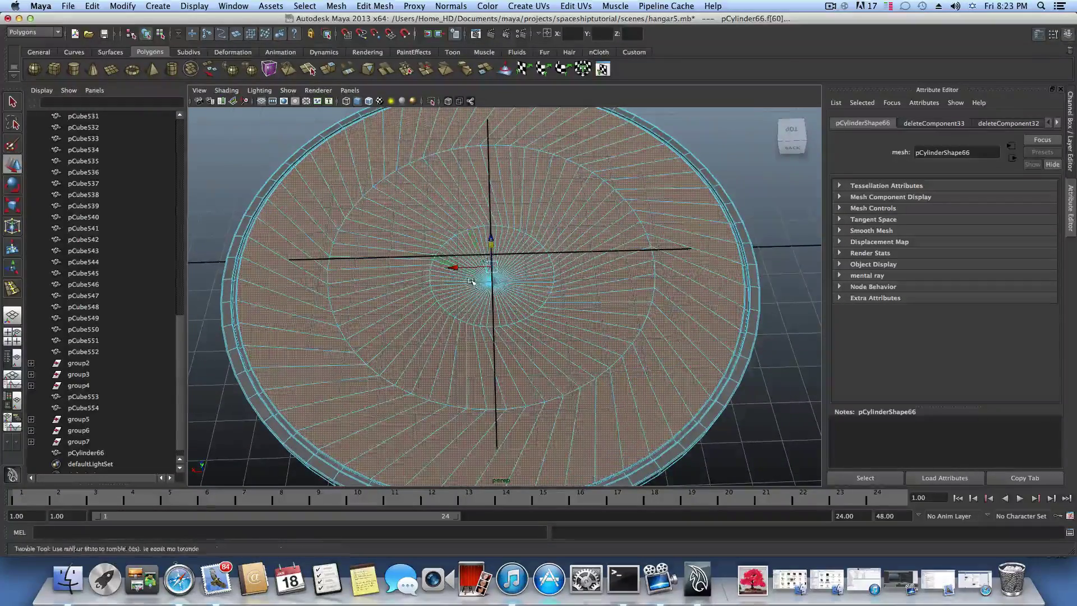
left_click_drag(471, 282, 522, 285, "alt")
mouse_move(523, 285)
right_mouse_down("alt")
mouse_move(500, 283)
mouse_move(508, 296)
right_mouse_up("alt")
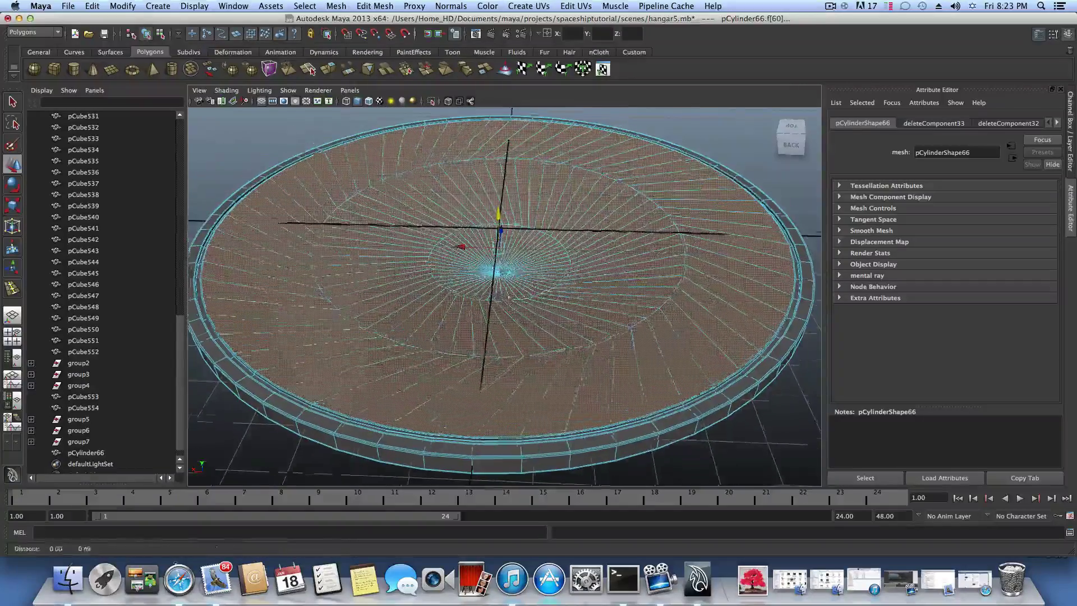
middle_click_drag(508, 297, 514, 305, "alt")
left_click_drag(514, 305, 497, 300, "alt")
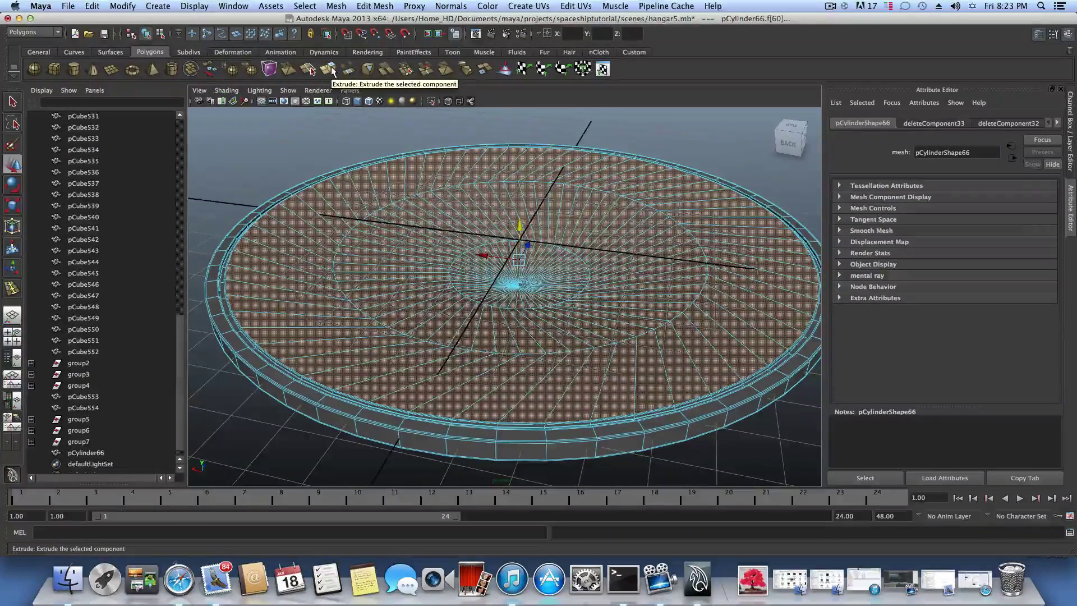
left_click(332, 70)
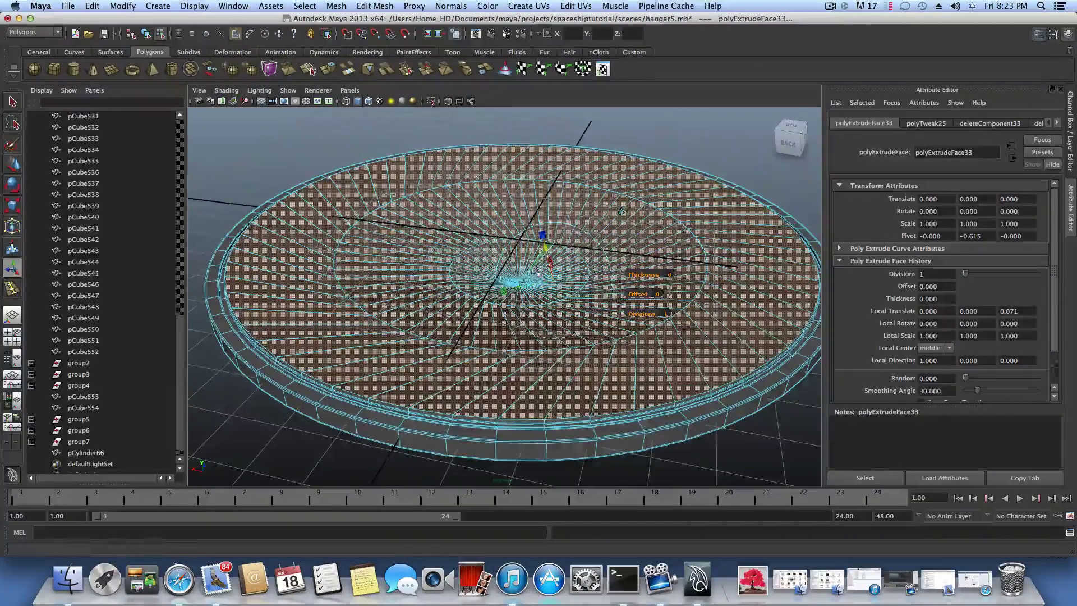
- Scale the extruded faces uniformly to 0.850 so that gaps separate the individual spokes
left_click_drag(544, 247, 488, 280, "alt")
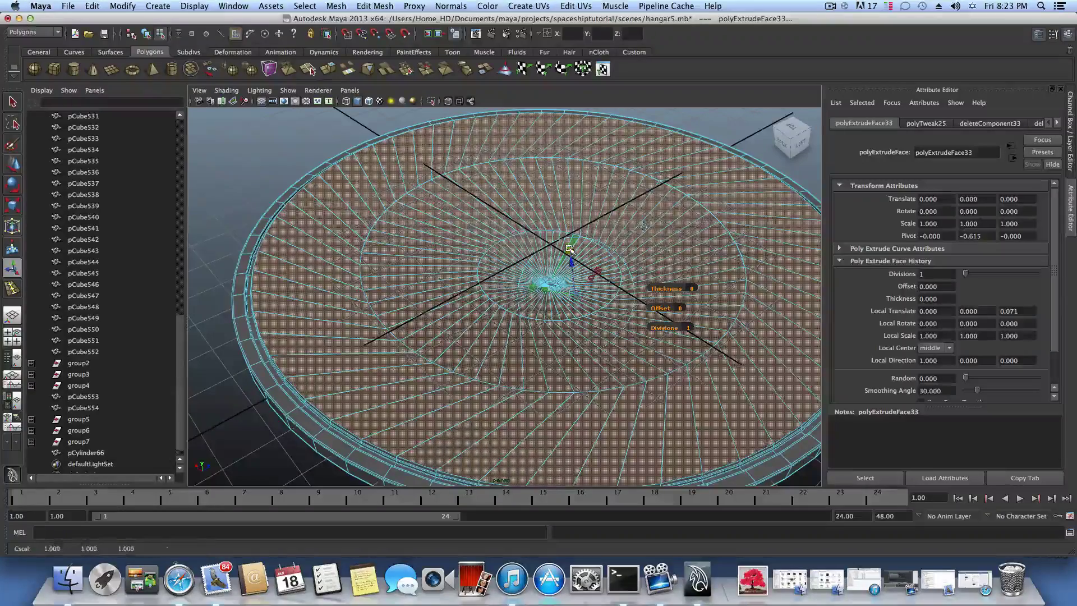
middle_click_drag(570, 291, 497, 263, "alt")
right_click_drag(496, 264, 599, 280, "alt")
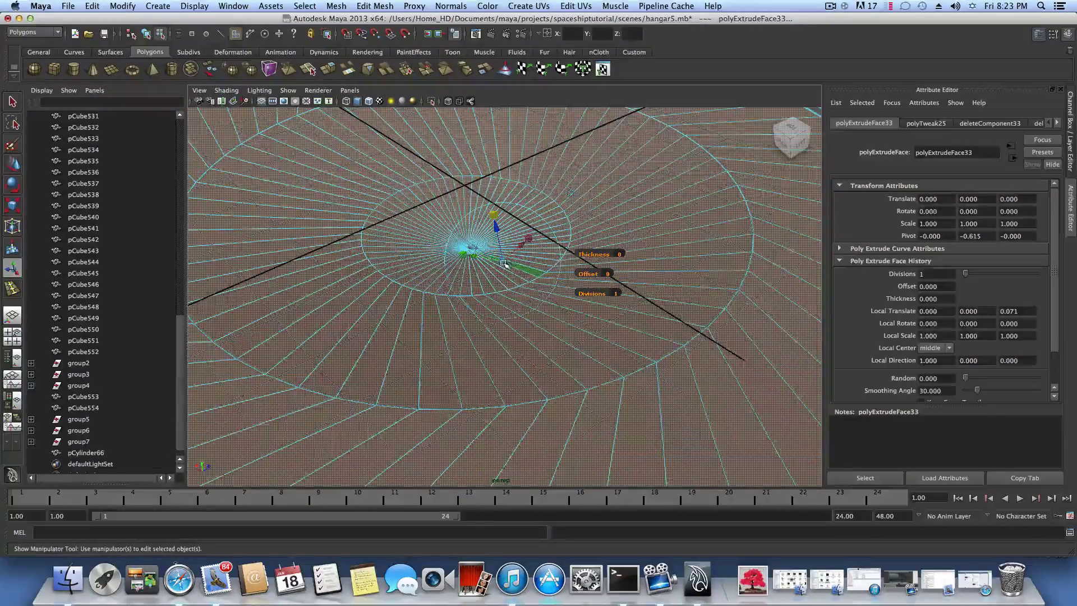
left_click_drag(502, 263, 498, 262)
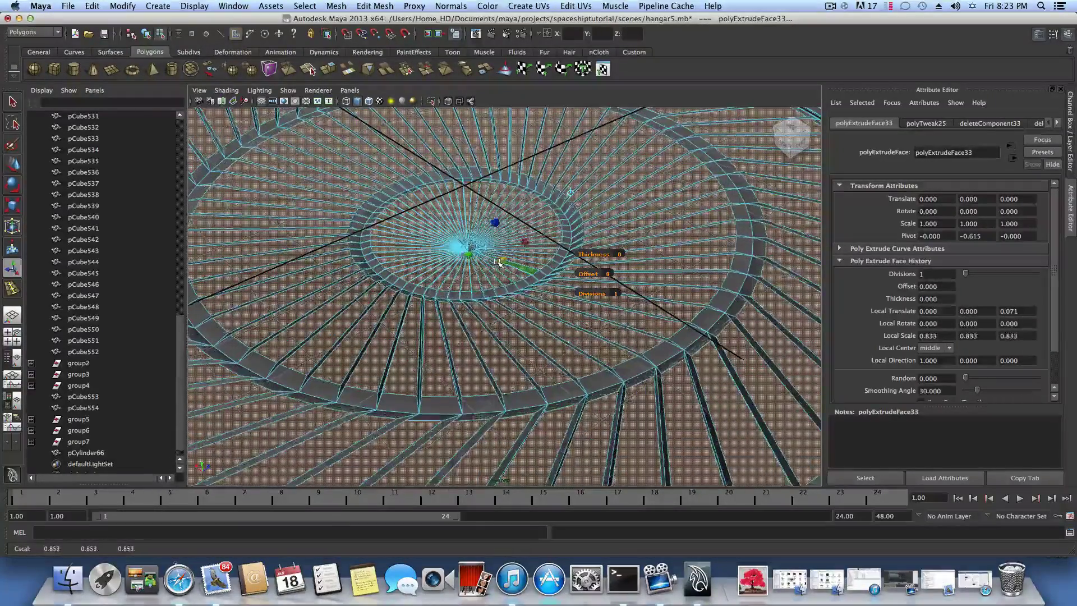
left_click_drag(498, 261, 517, 255)
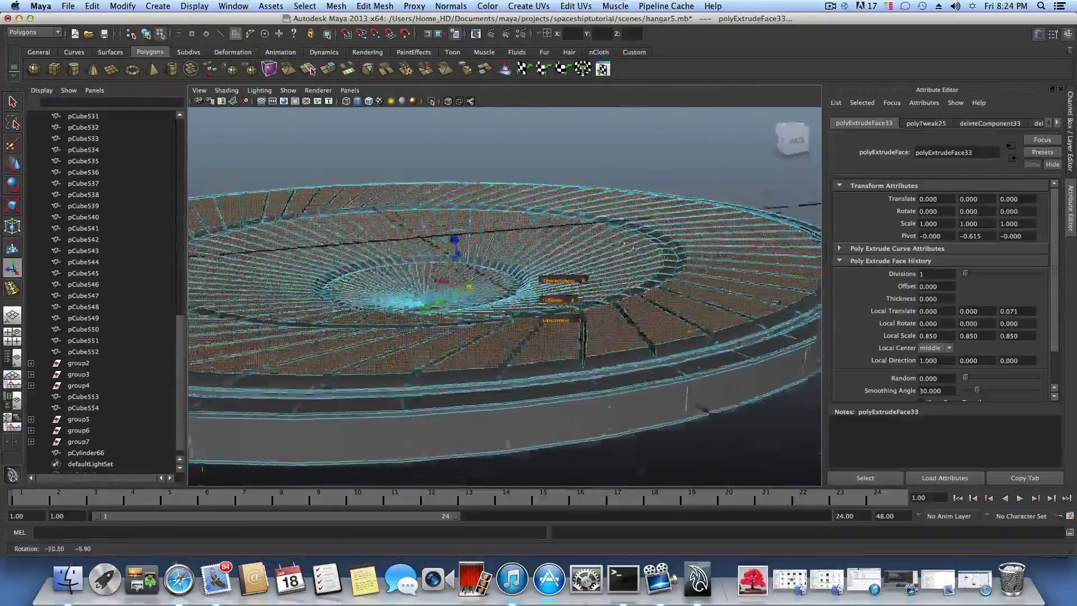
- Check the extruded spokes from several angles and return the disc to object mode
left_click_drag(628, 247, 455, 273, "alt")
left_click_drag(573, 233, 561, 233, "alt")
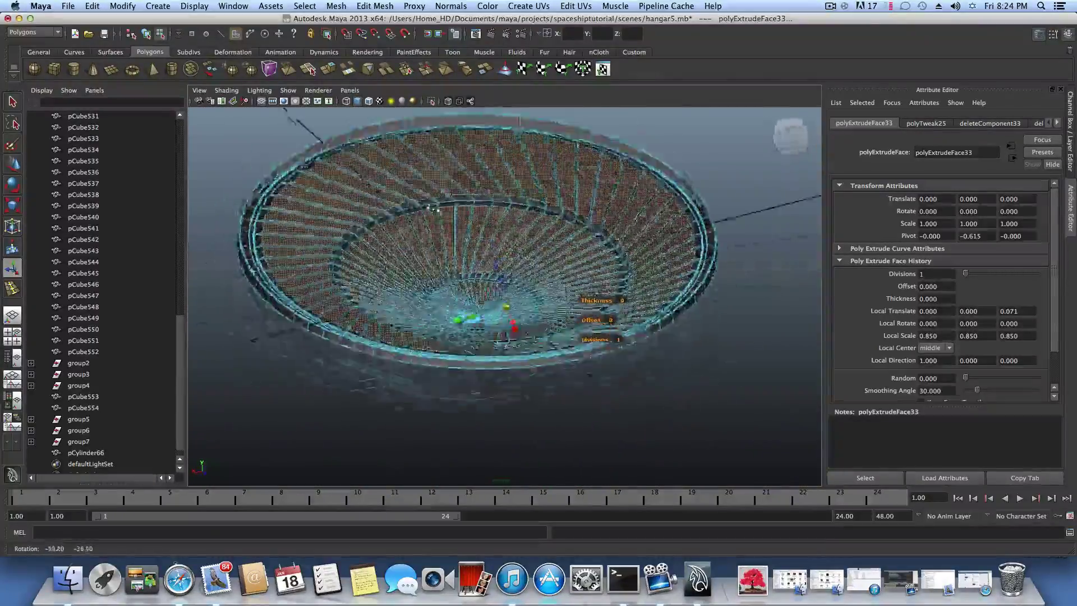
left_click_drag(433, 208, 390, 270, "alt")
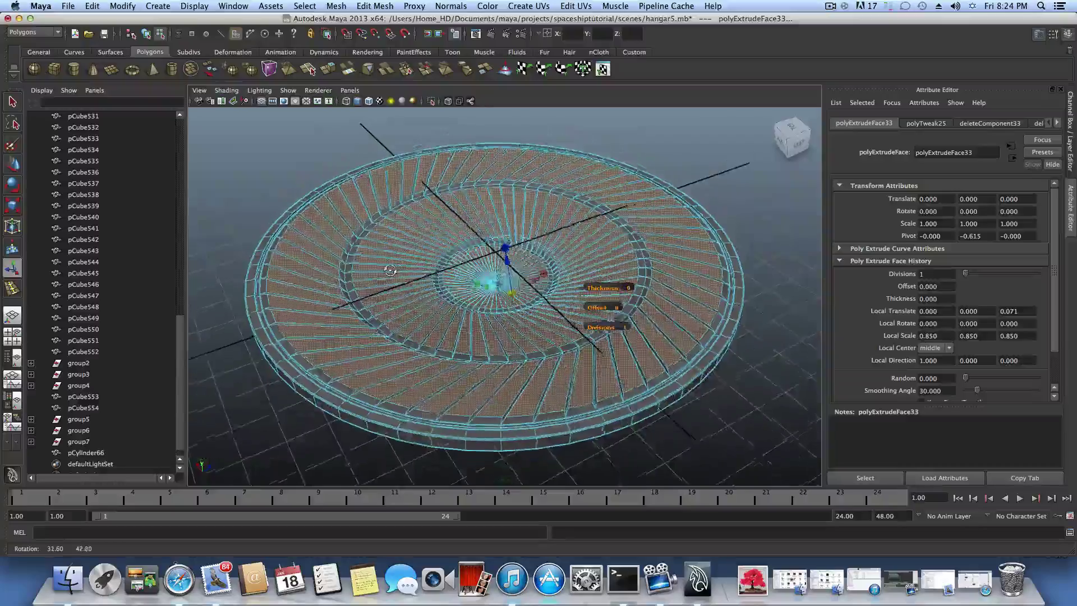
right_click_drag(374, 278, 441, 312, "alt")
left_click_drag(441, 312, 453, 280, "alt")
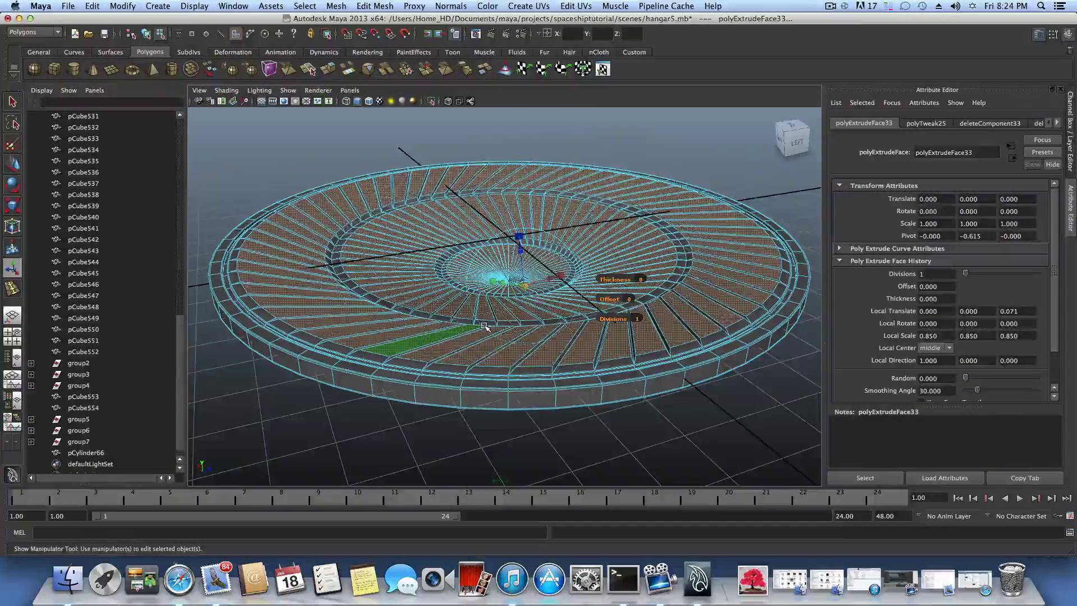
key("F8")
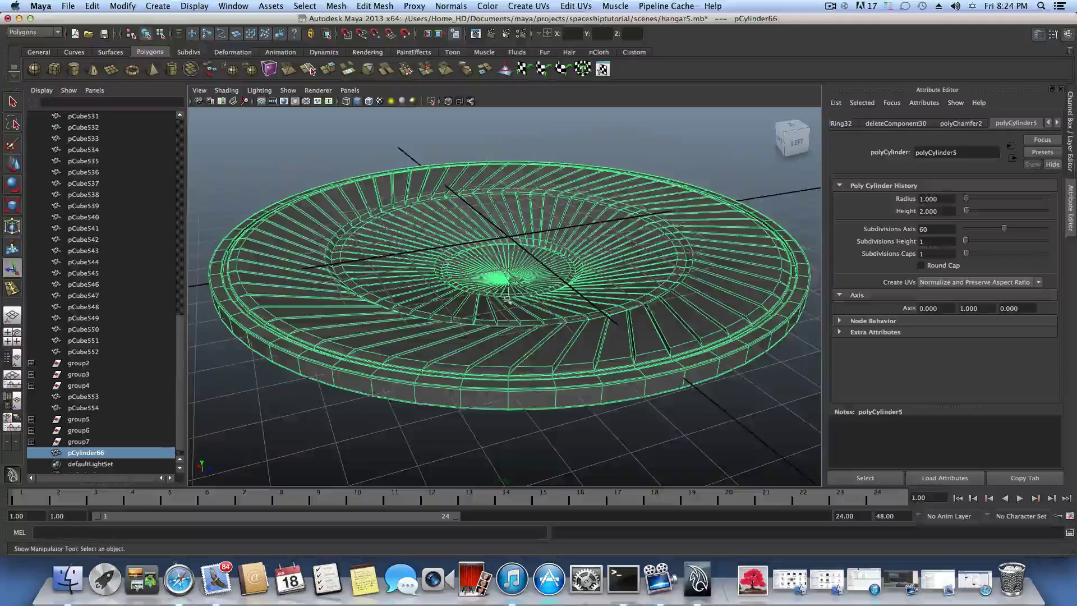
- Preview the disc smoothed and deselect it to examine the spoke relief without the wireframe
left_click_drag(507, 301, 502, 290, "alt")
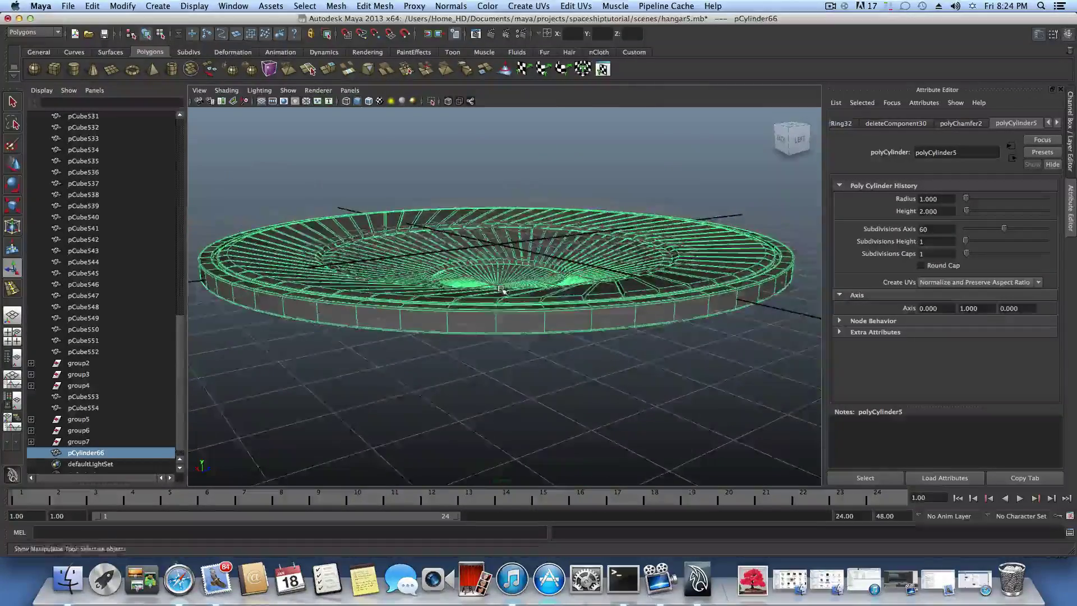
scroll(501, 289, "up", 3)
key("3")
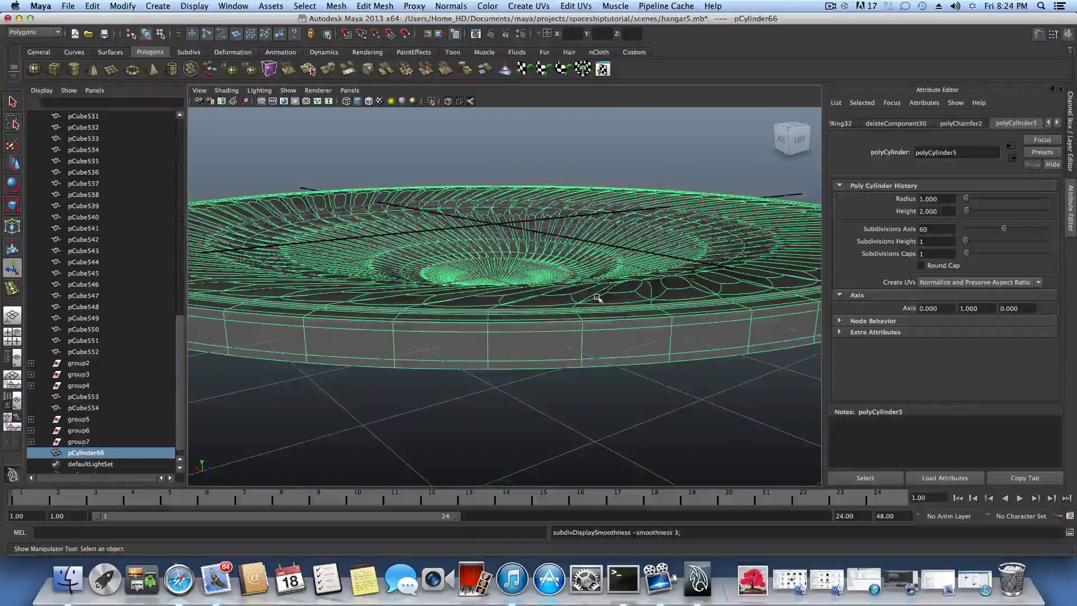
left_click_drag(596, 298, 595, 313, "alt")
scroll(610, 355, "down", 5)
left_click(647, 370)
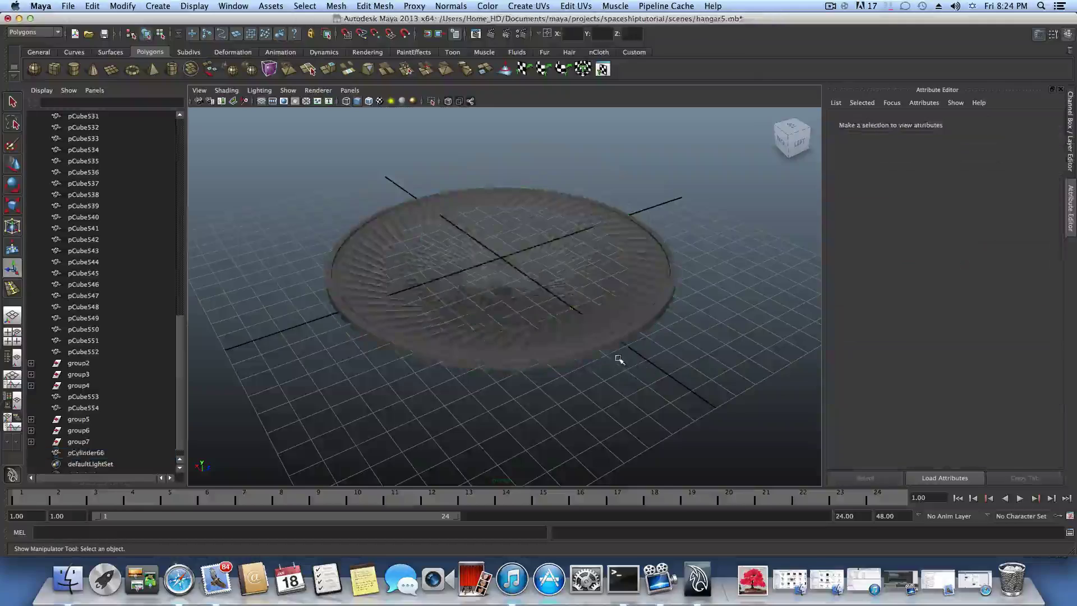
left_click_drag(617, 358, 524, 333, "alt")
right_click_drag(524, 333, 677, 365, "alt")
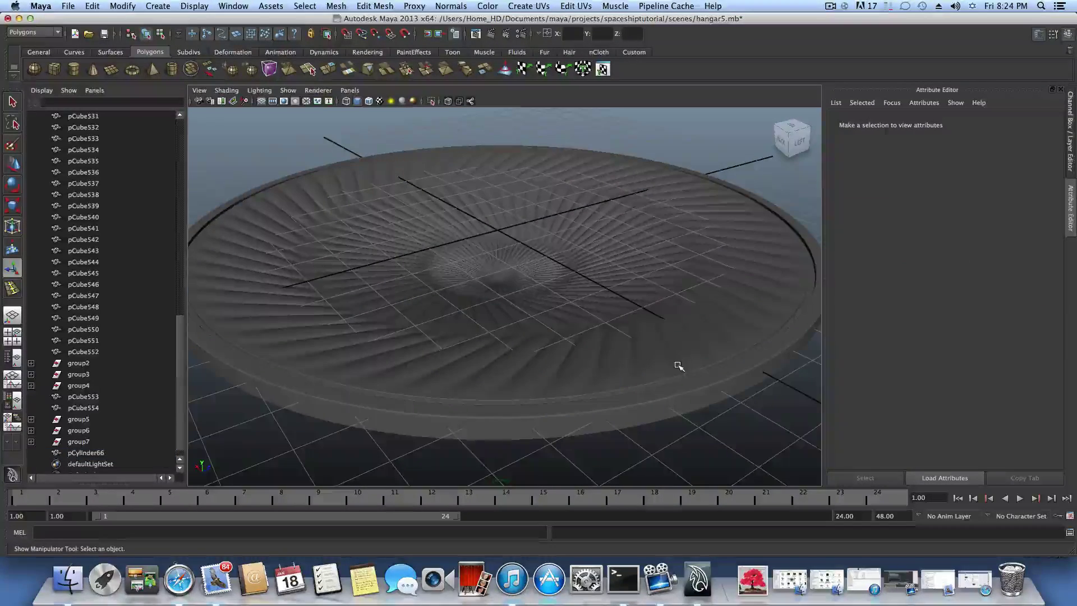
- Reselect the disc in its unsmoothed display, duplicate it and raise the copy above the original
left_click(543, 336)
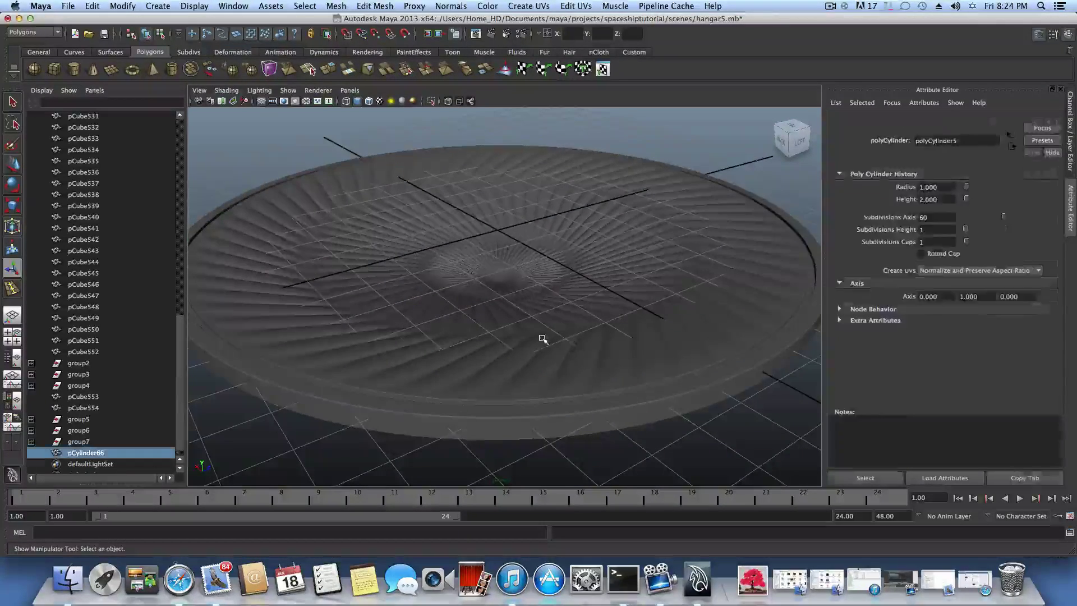
left_click_drag(566, 327, 294, 379, "alt")
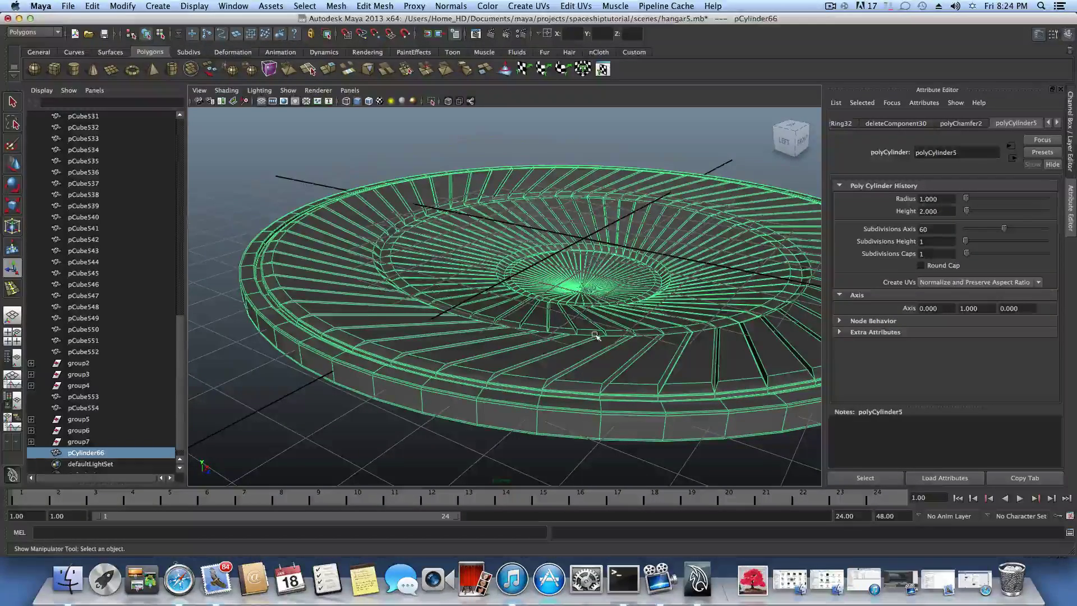
right_click_drag(666, 348, 566, 364, "alt")
left_click_drag(566, 364, 605, 368, "alt")
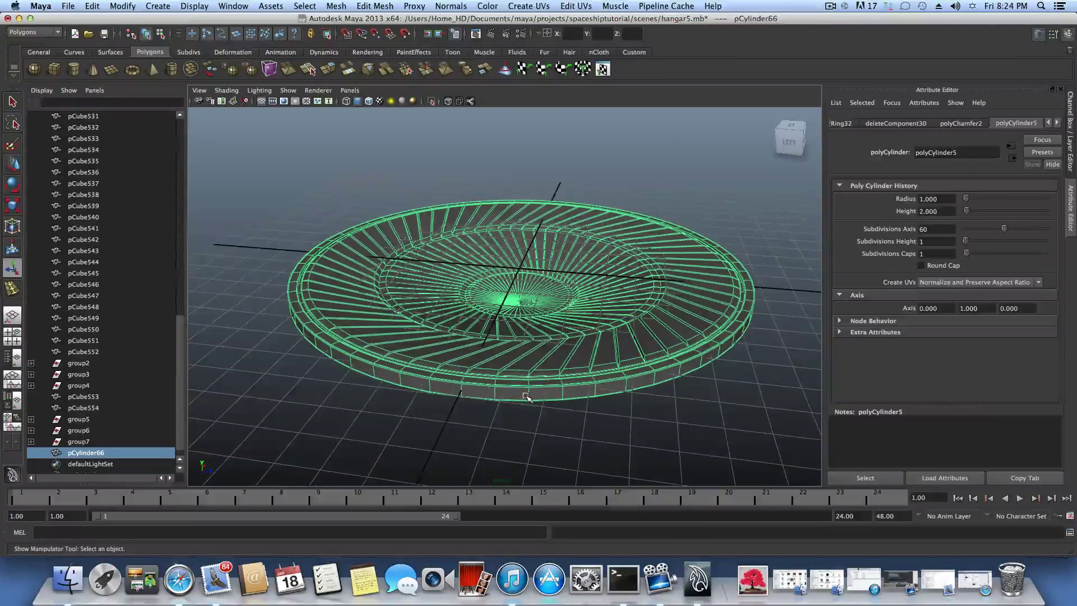
key("ctrl+d")
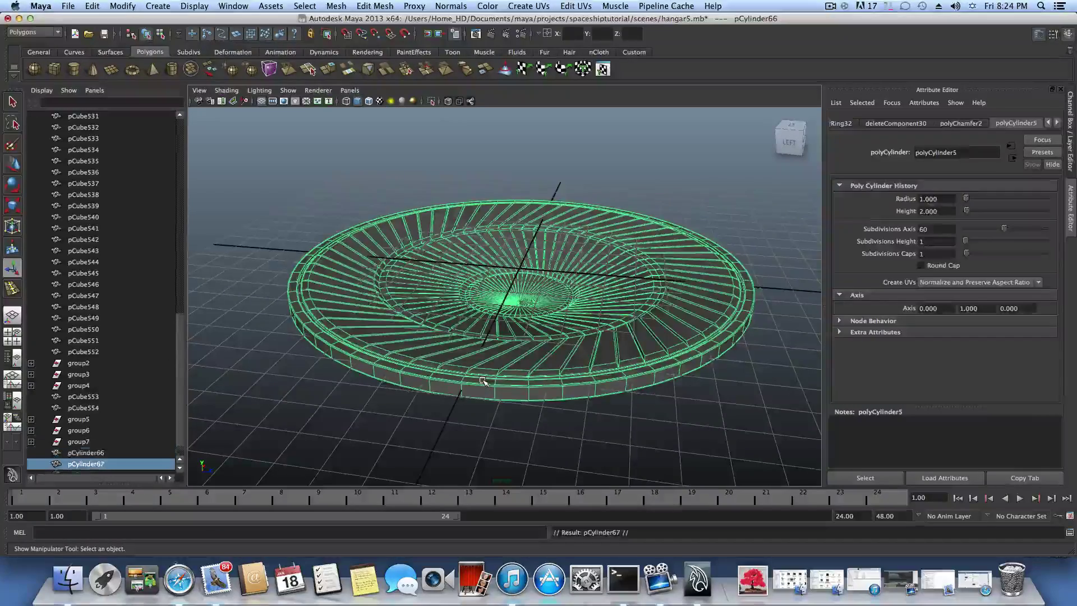
left_click(13, 163)
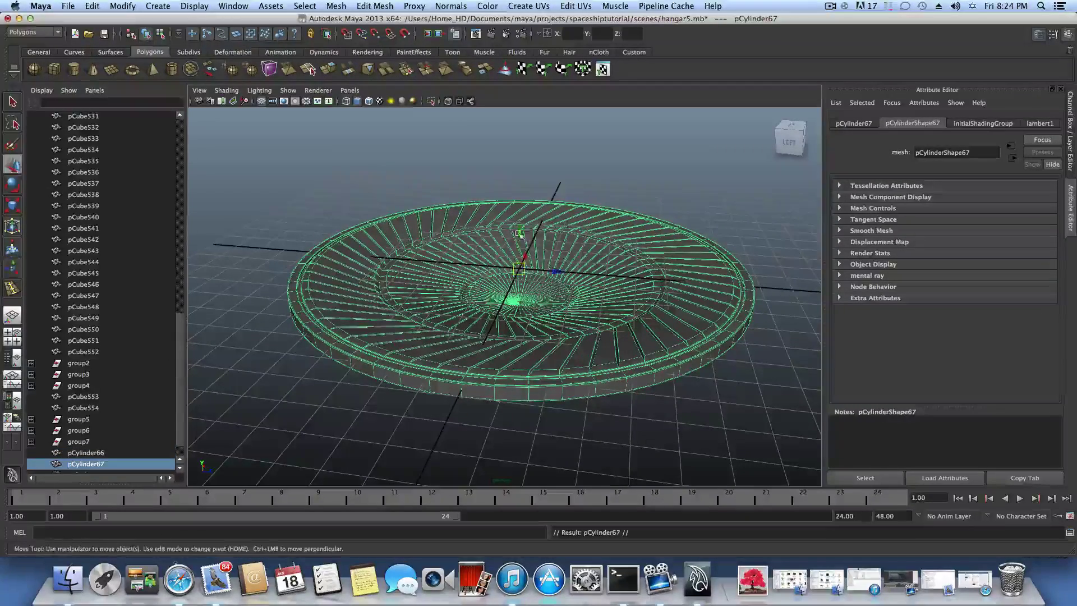
left_click_drag(519, 233, 553, 202)
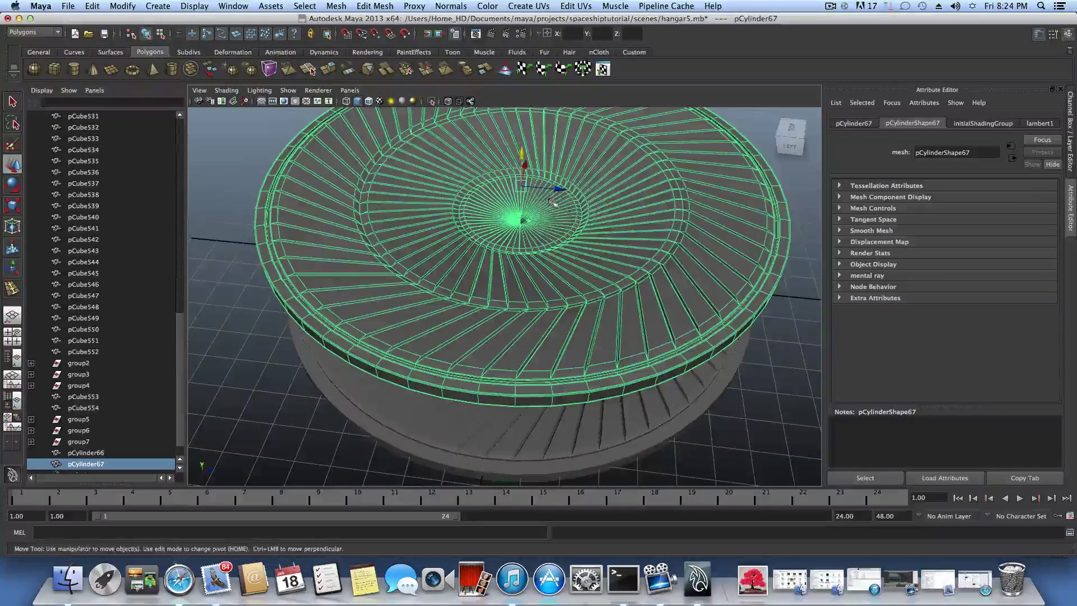
- Try to select the component at the centre of the raised disc copy
right_click_drag(604, 205, 605, 229)
left_click_drag(604, 228, 595, 251, "alt")
right_click_drag(595, 251, 671, 330, "alt")
left_click_drag(671, 331, 569, 268, "alt")
key("F8")
key("F8")
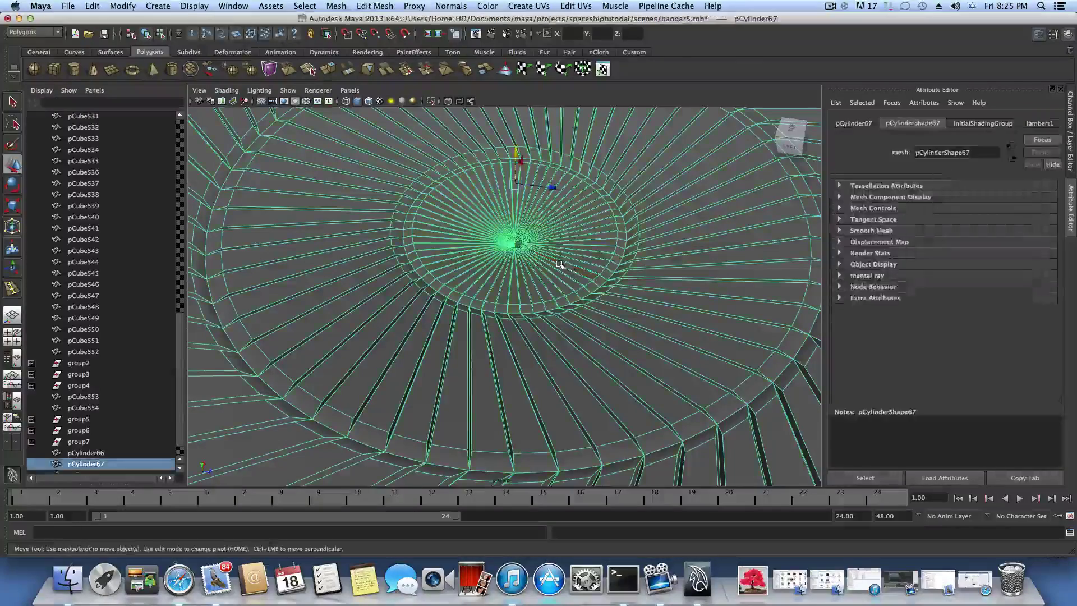
scroll(556, 263, "up", 5)
middle_click_drag(539, 262, 522, 301, "alt")
right_click_drag(508, 242, 507, 272)
left_click(493, 242)
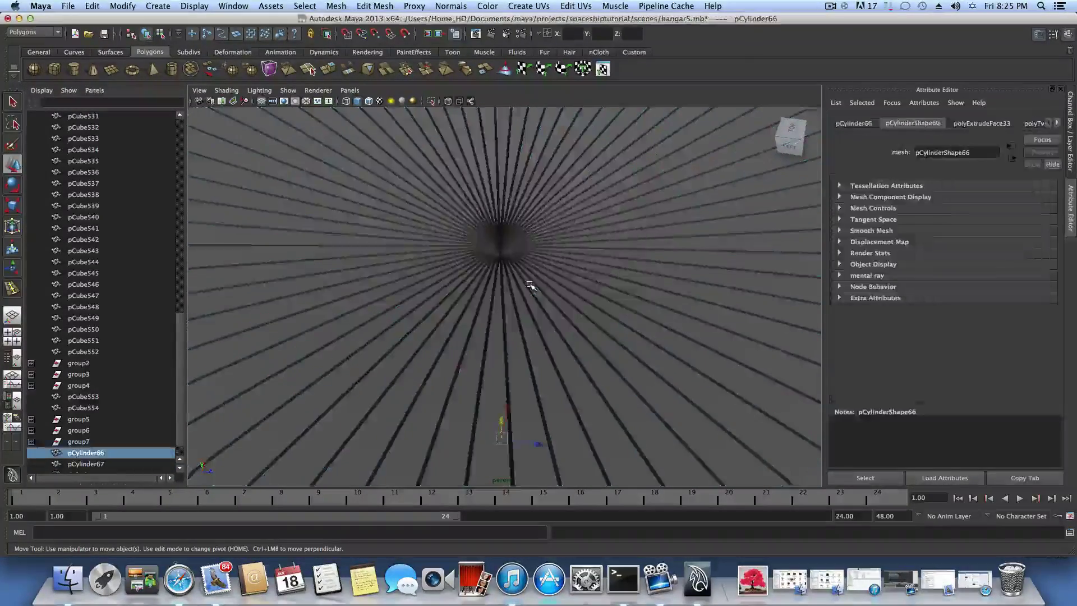
left_click_drag(526, 284, 553, 257, "alt")
right_click_drag(553, 257, 493, 290, "alt")
left_click_drag(494, 290, 577, 312, "alt")
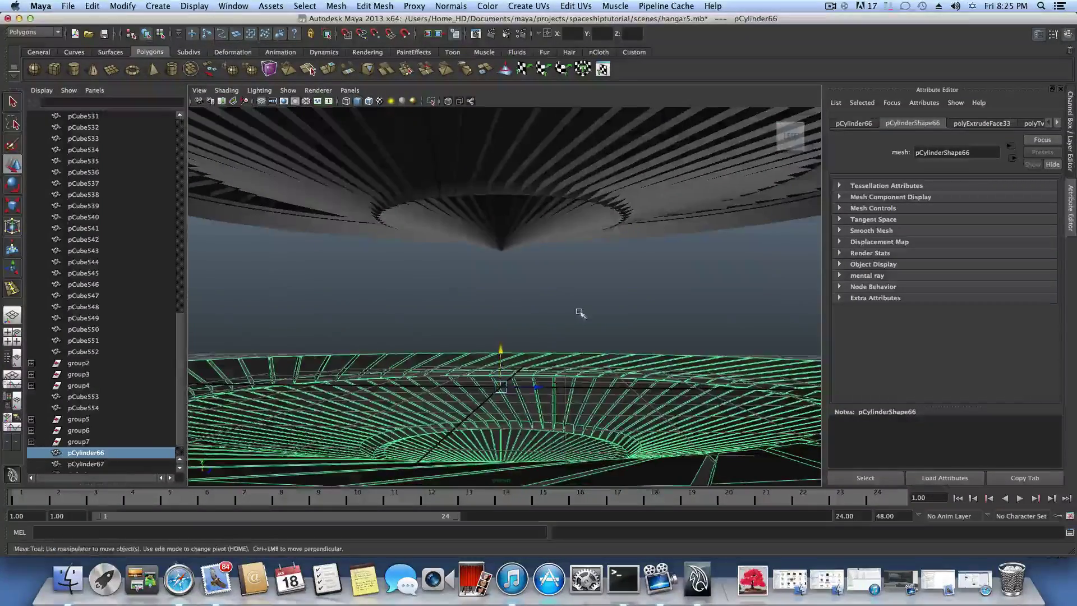
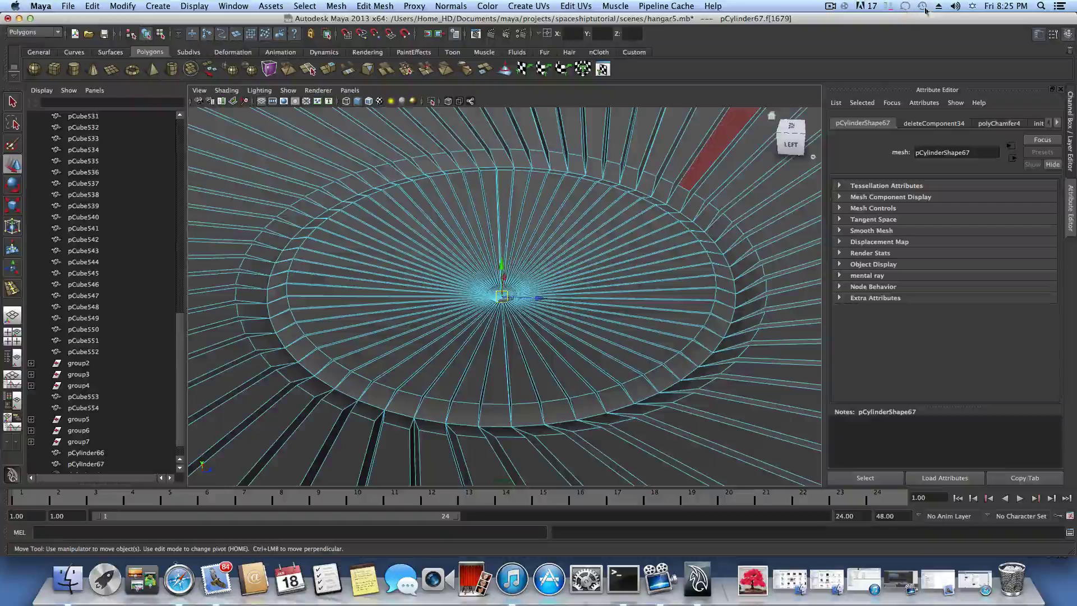
- Open the Input Sources settings in Language & Text preferences and switch the keyboard input source to U.S
left_click(972, 7)
left_click(970, 8)
left_click(972, 8)
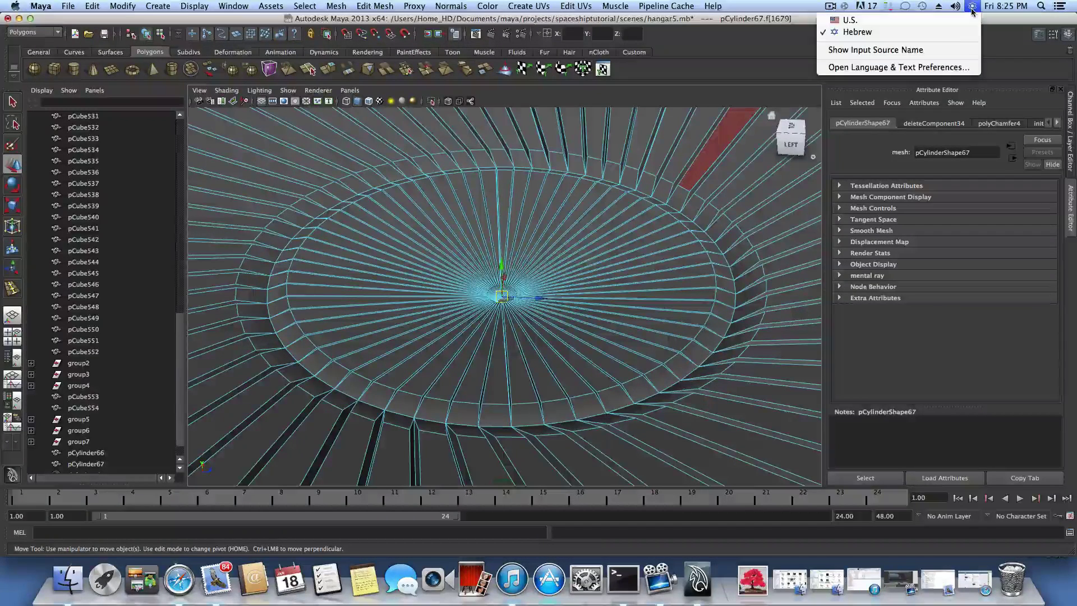
left_click(946, 67)
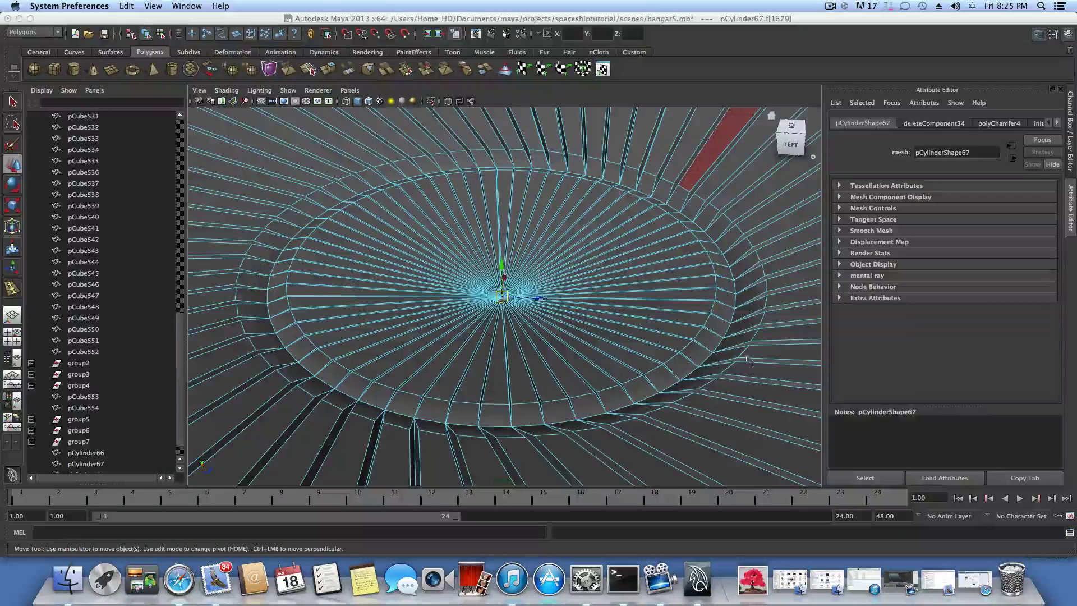
left_click(972, 7)
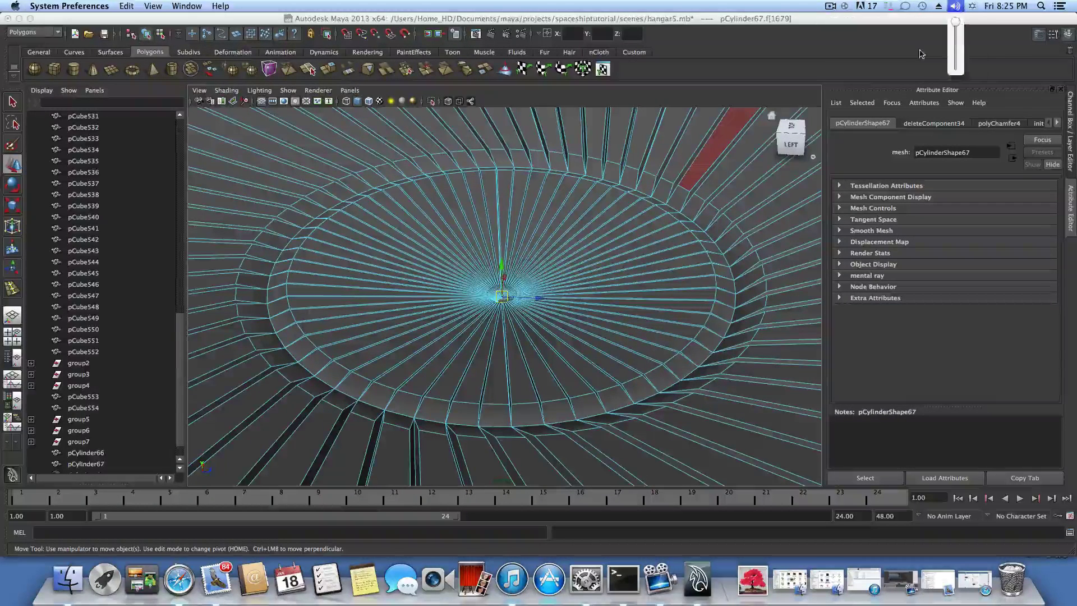
left_click(964, 67)
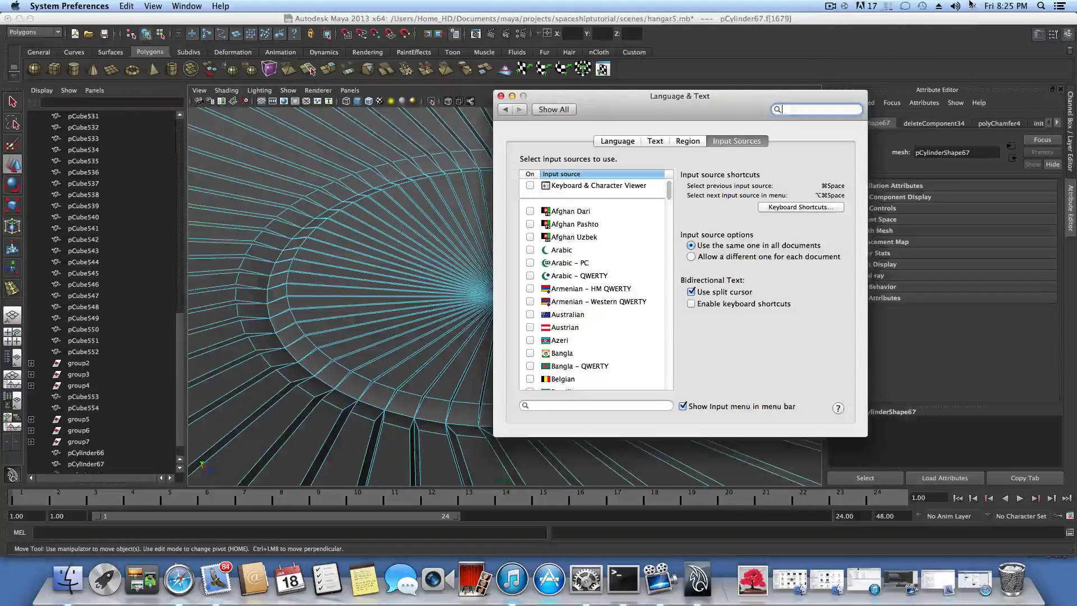
left_click(972, 7)
left_click(907, 21)
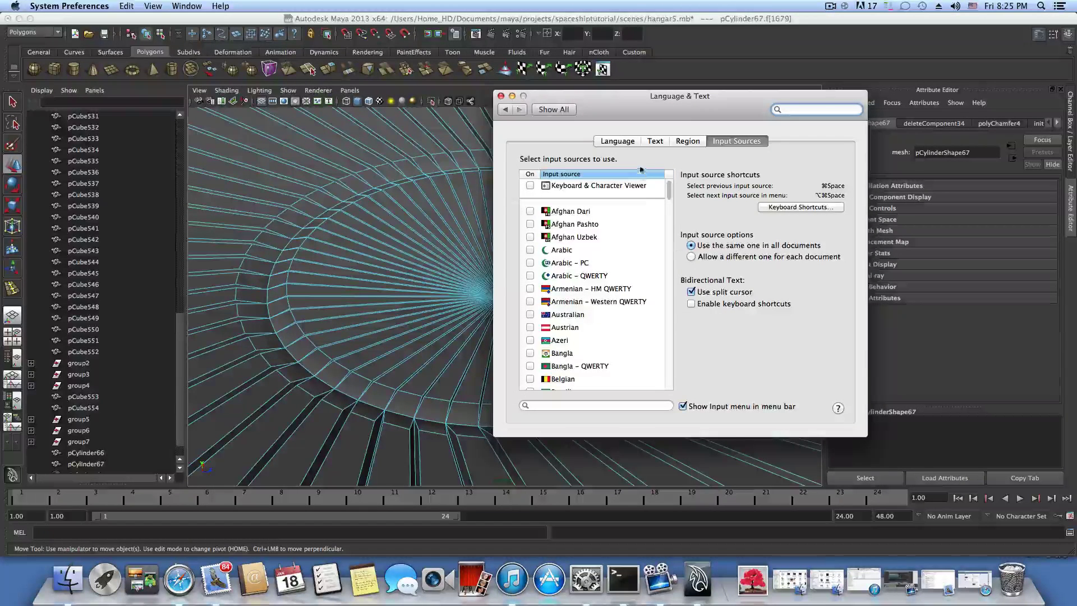
- Enable the Keyboard & Character Viewer input source and close the Language & Text preferences
left_click(529, 185)
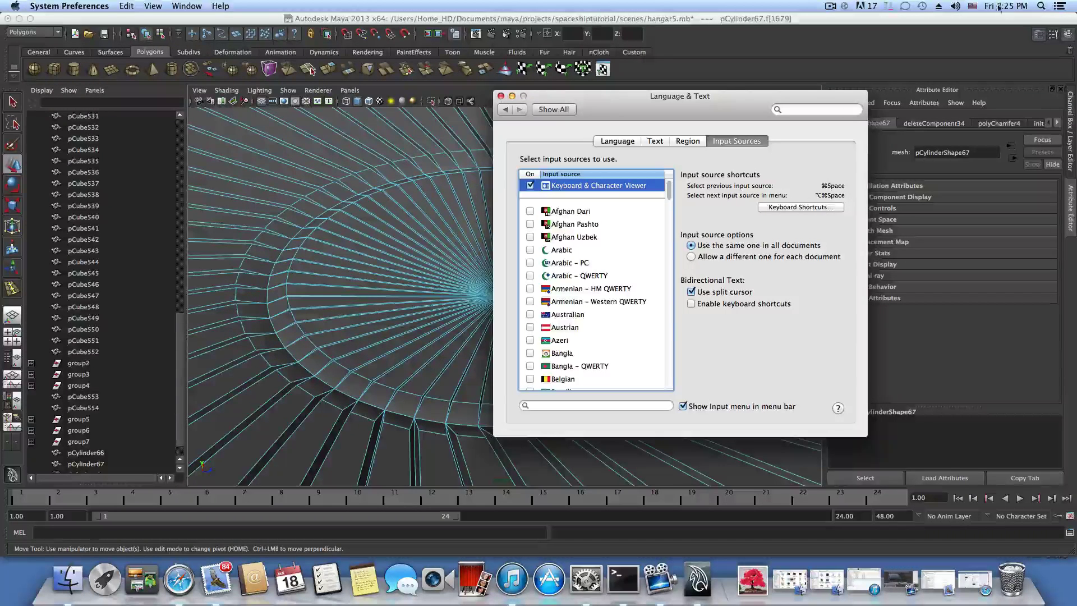
left_click(972, 7)
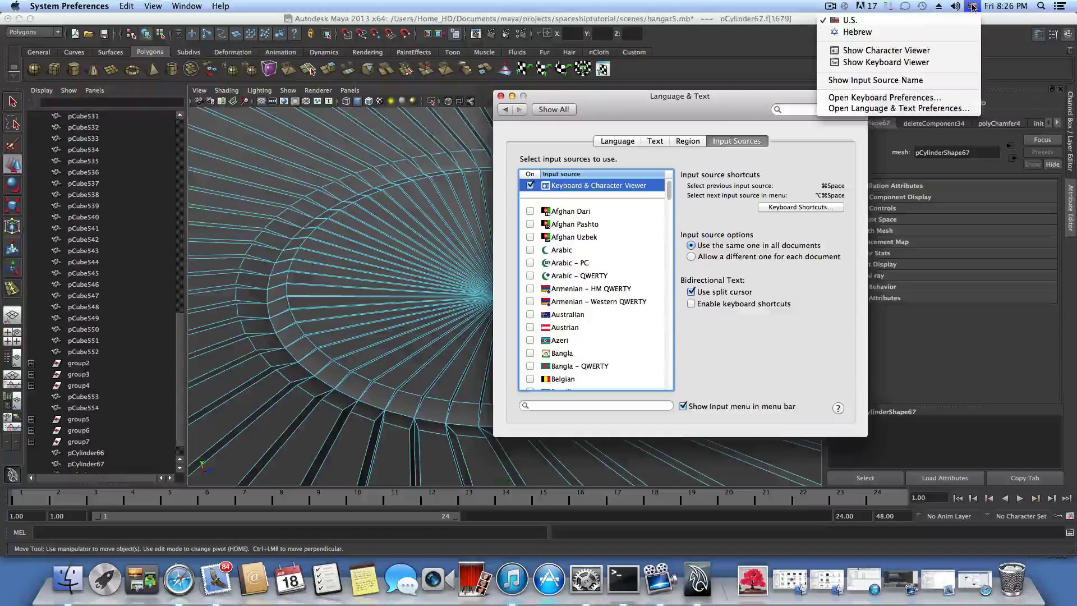
left_click(501, 96)
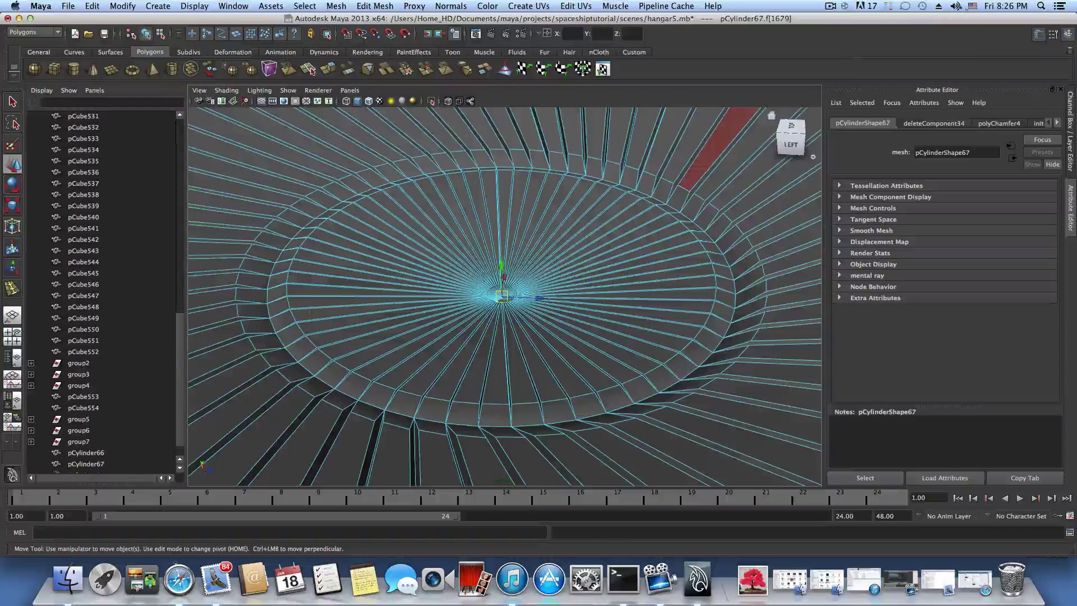
left_click(973, 7)
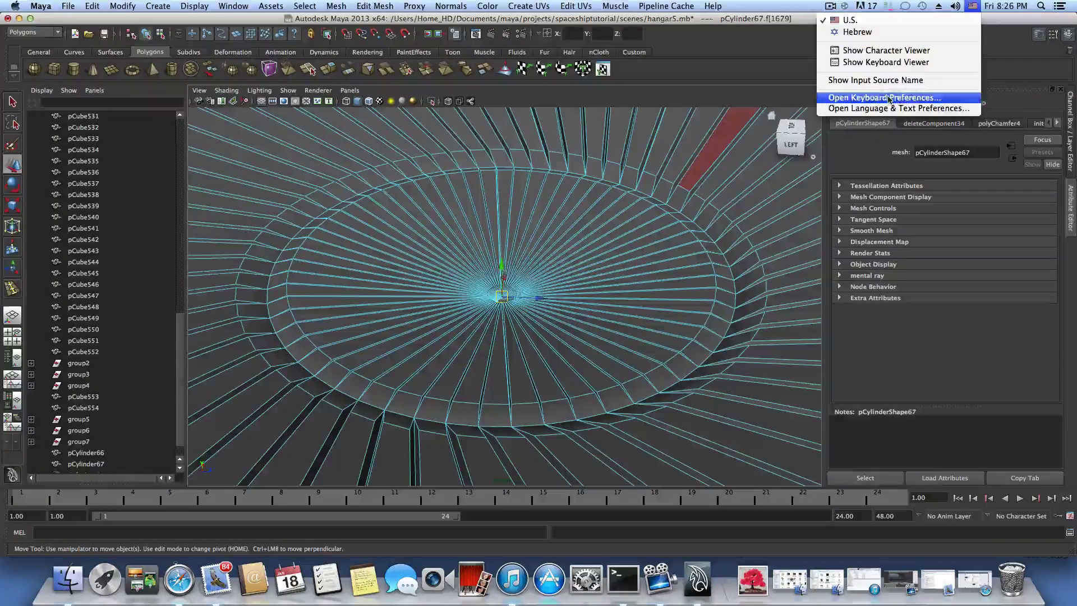
left_click(886, 97)
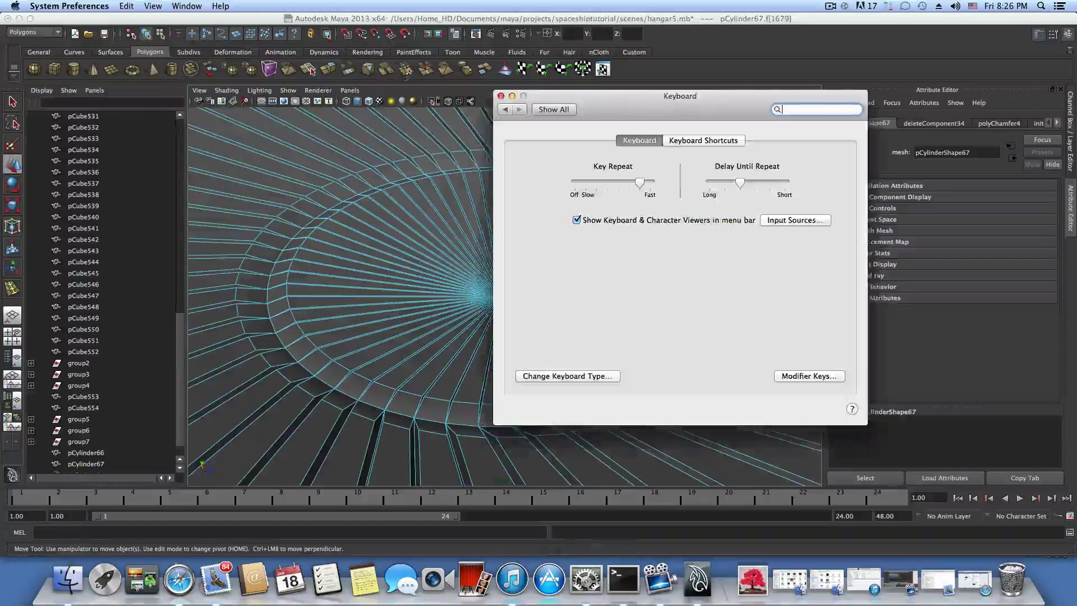
left_click(501, 96)
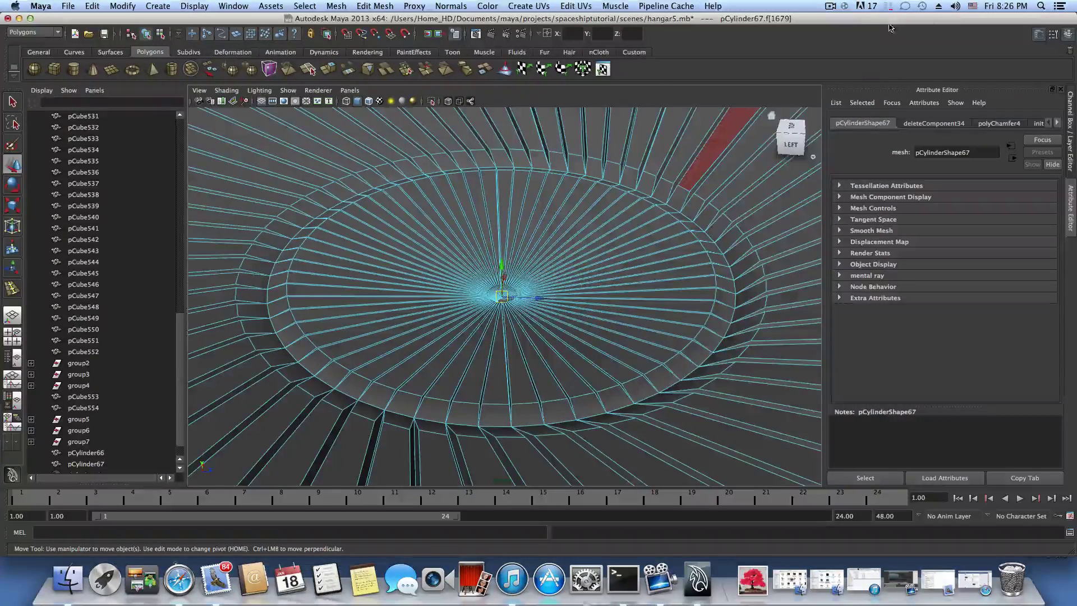
- Show the Keyboard Viewer and place it over the middle of the viewport
left_click(971, 6)
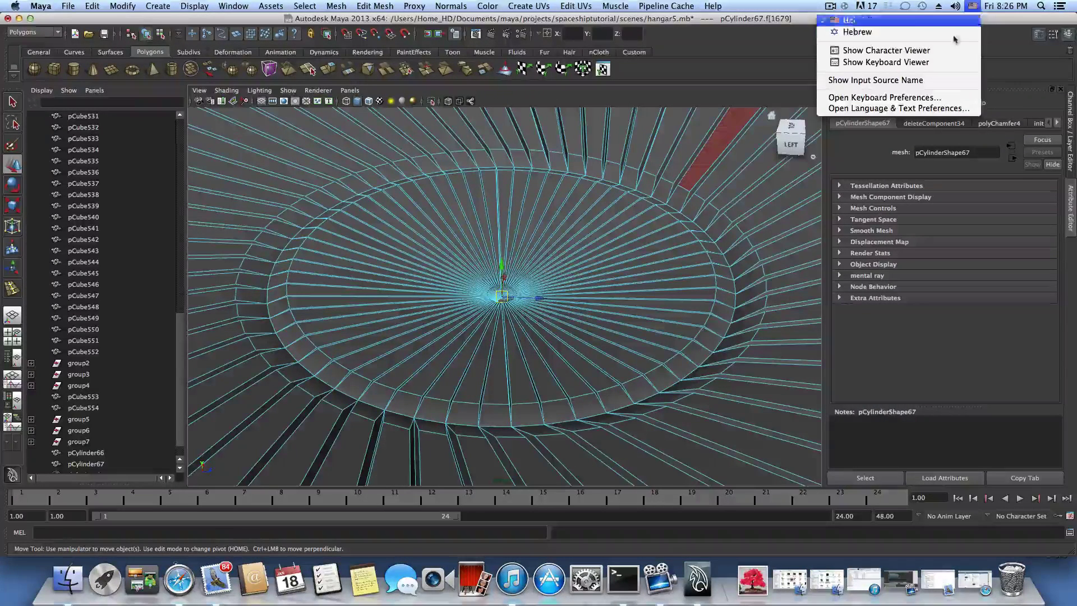
left_click(923, 62)
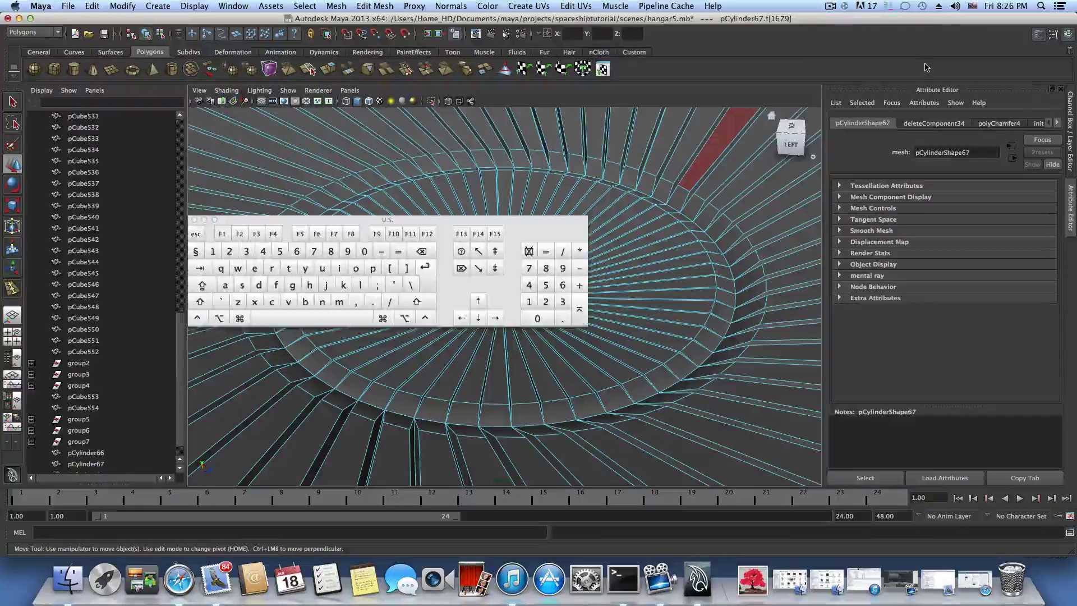
left_click_drag(467, 219, 672, 201)
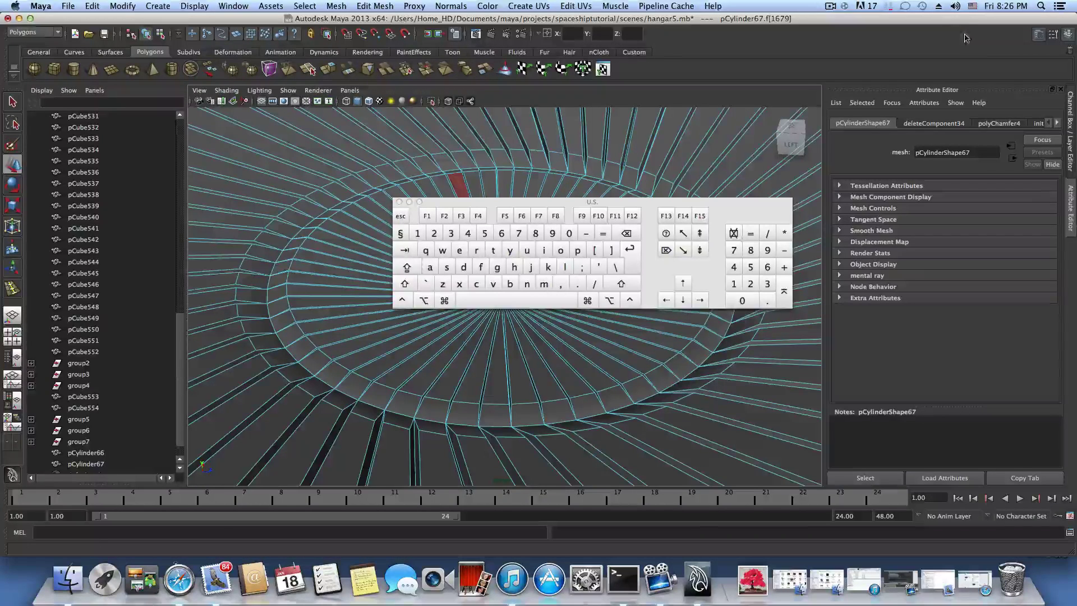
- Switch the keyboard input source to Hebrew and back to U.S. to compare both layouts in the Keyboard Viewer
left_click(973, 7)
left_click(943, 31)
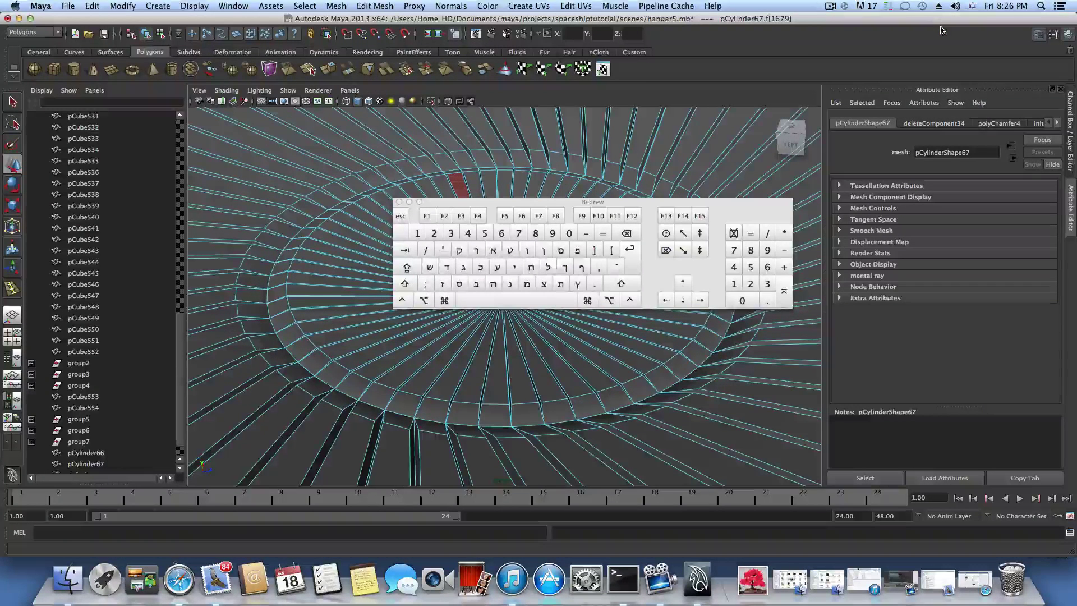
left_click(973, 6)
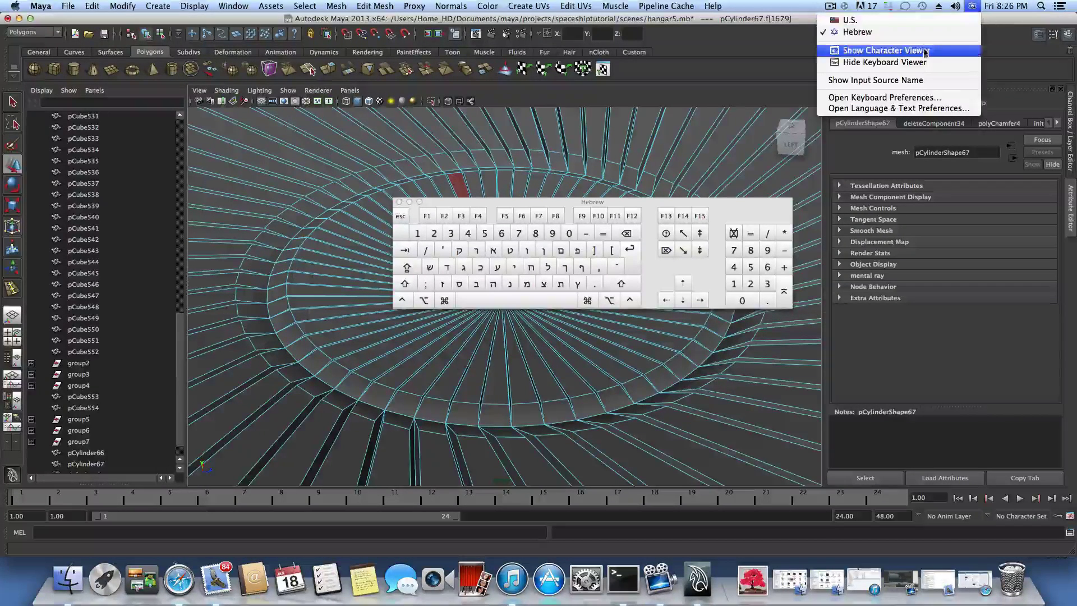
left_click(918, 21)
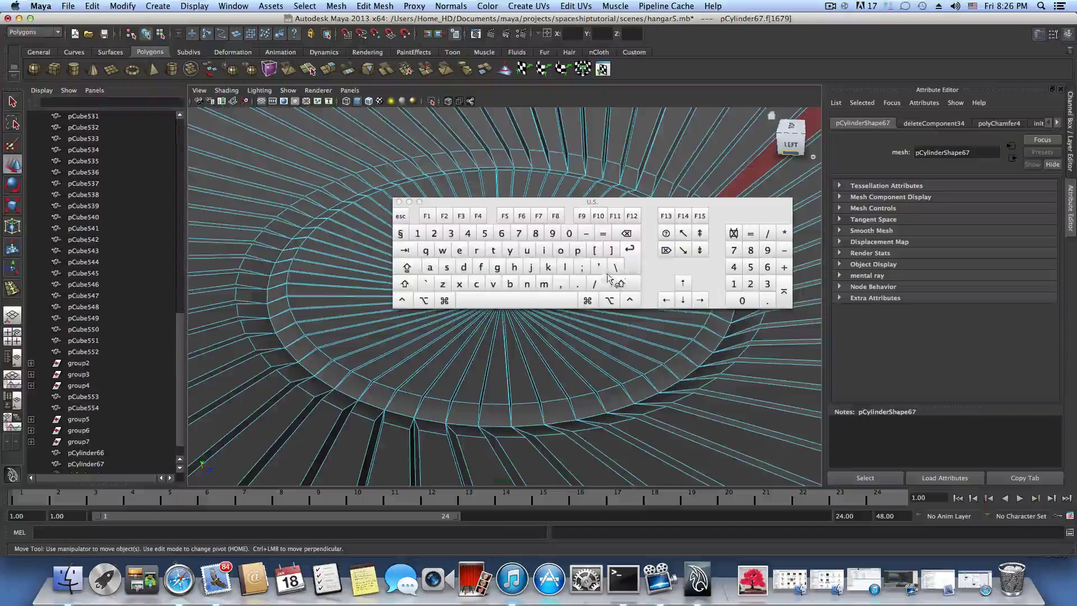
- Examine the shifted characters of the U.S. layout, including the > key, and close the Keyboard Viewer
key("shift")
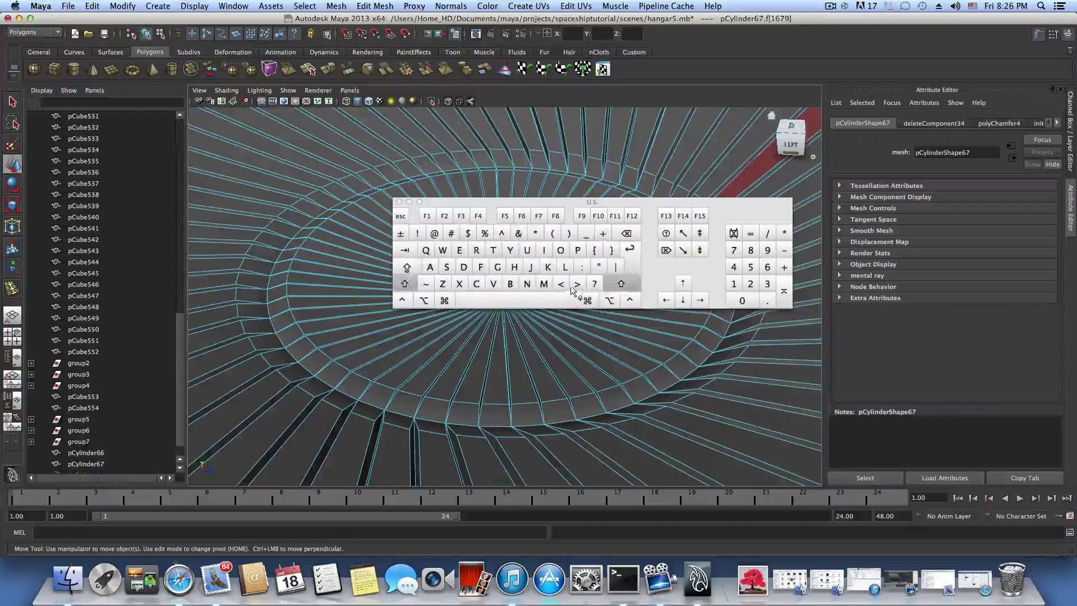
key("shift")
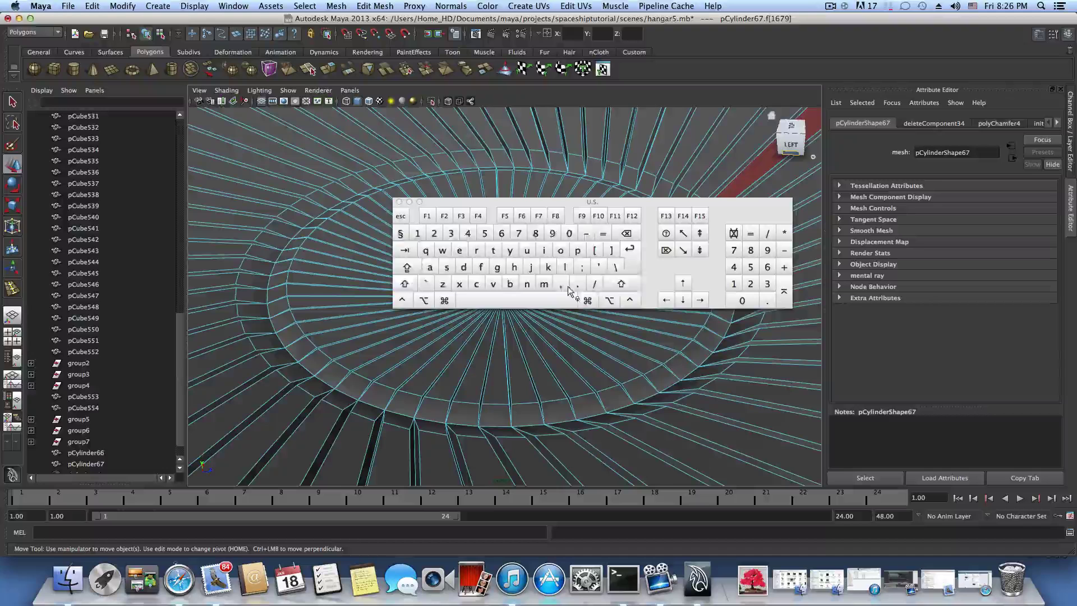
key("shift")
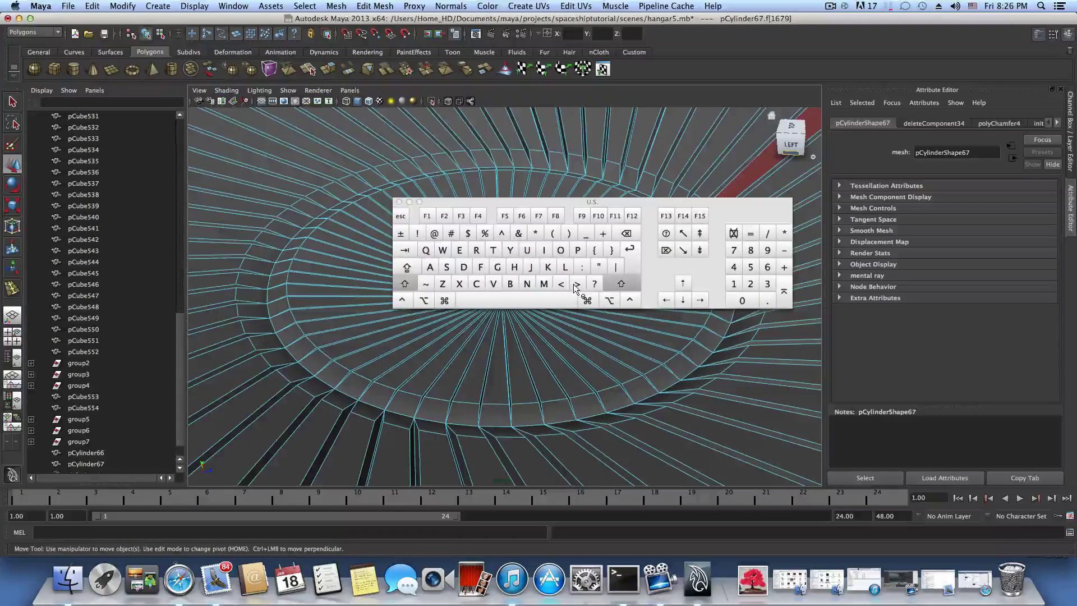
left_click(410, 202, "shift")
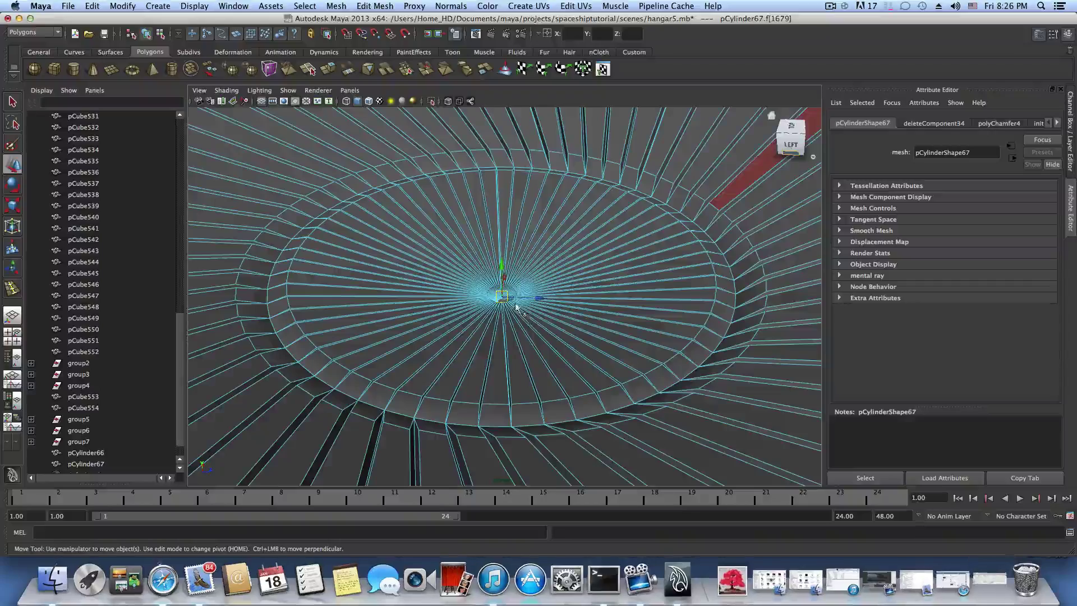
- Grow the face selection from the raised disc copy's centre outward until it covers all the spoke faces inside the rim
scroll(514, 296, "up", 5)
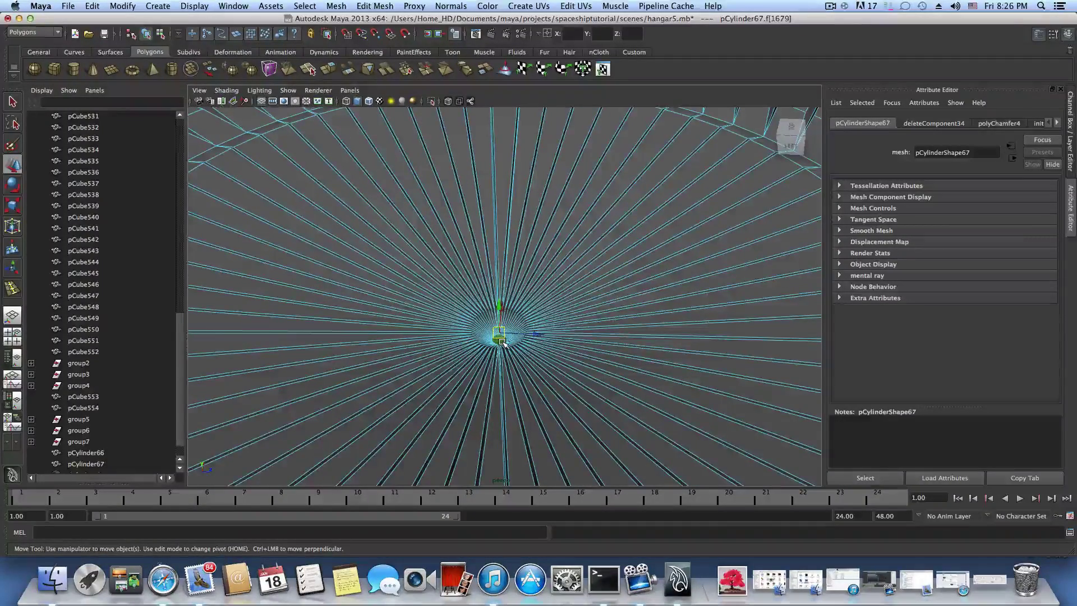
key("shift+period")
scroll(340, 312, "down", 4)
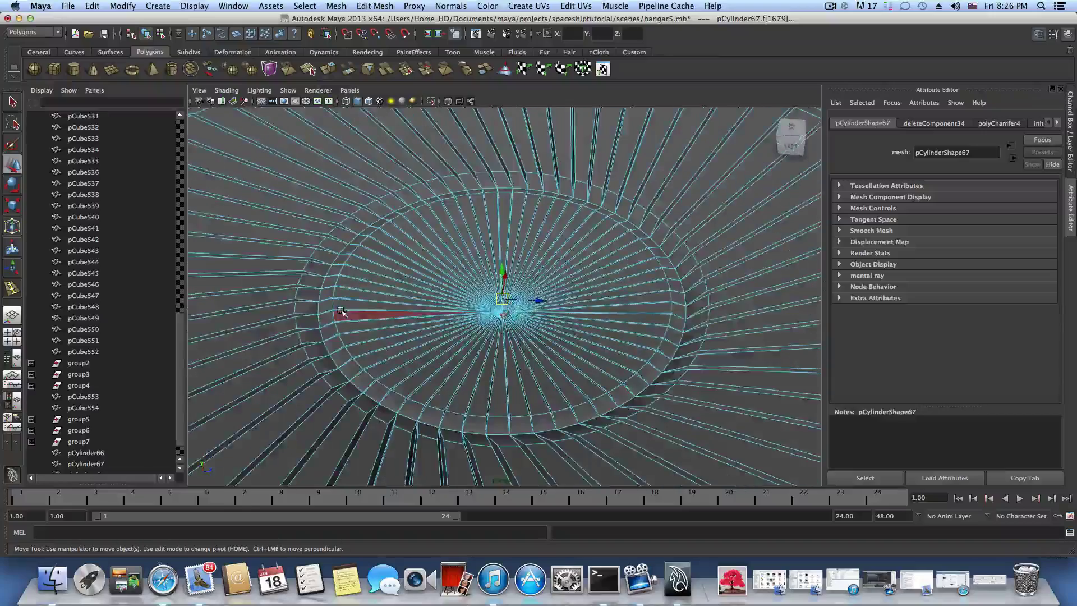
double_click(341, 312, "shift")
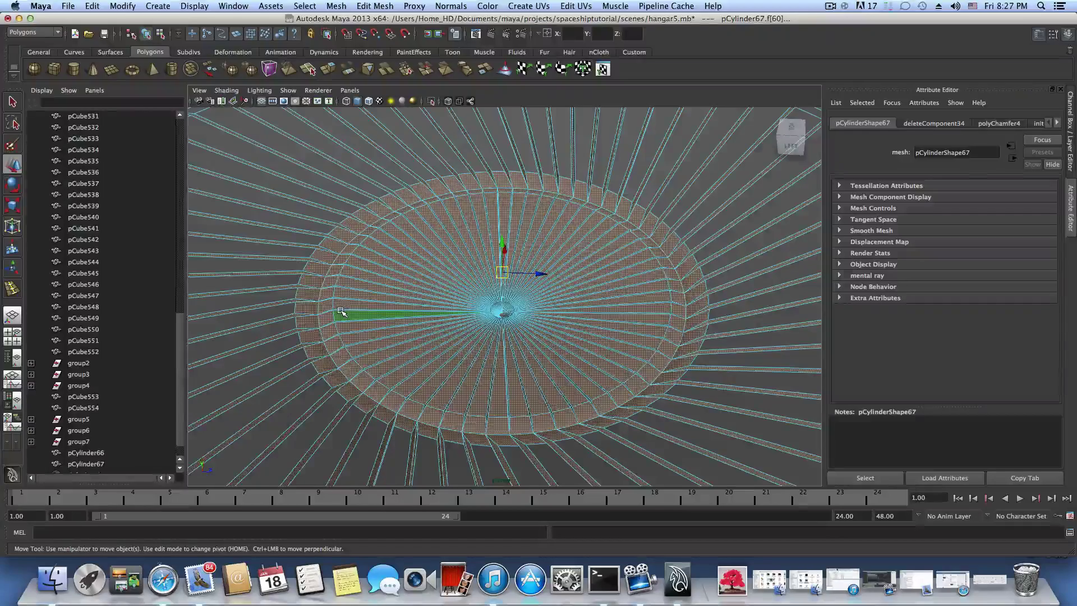
scroll(381, 342, "down", 5)
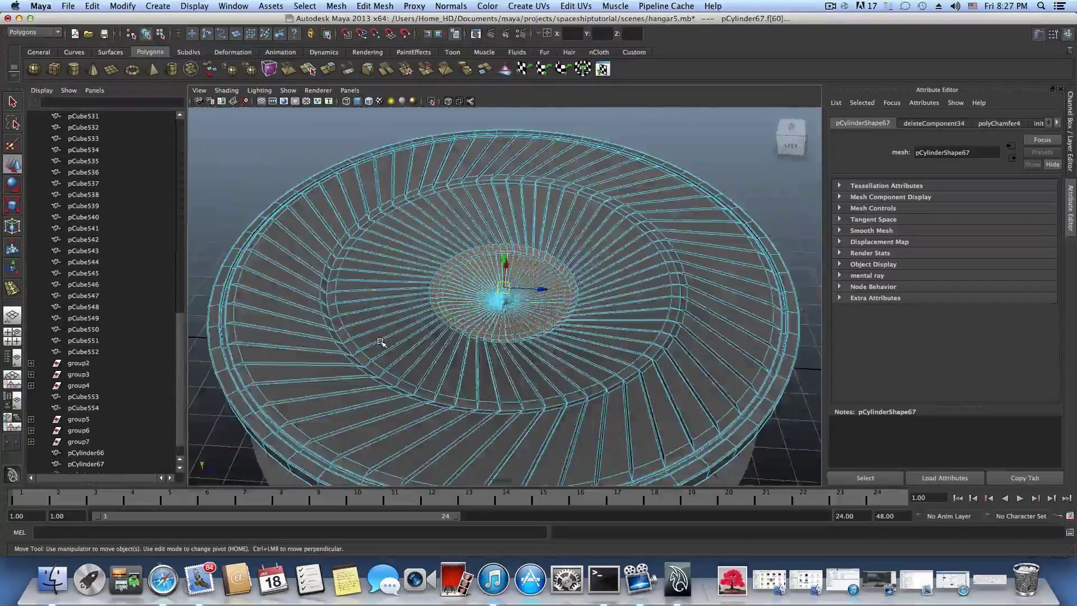
key("shift+period")
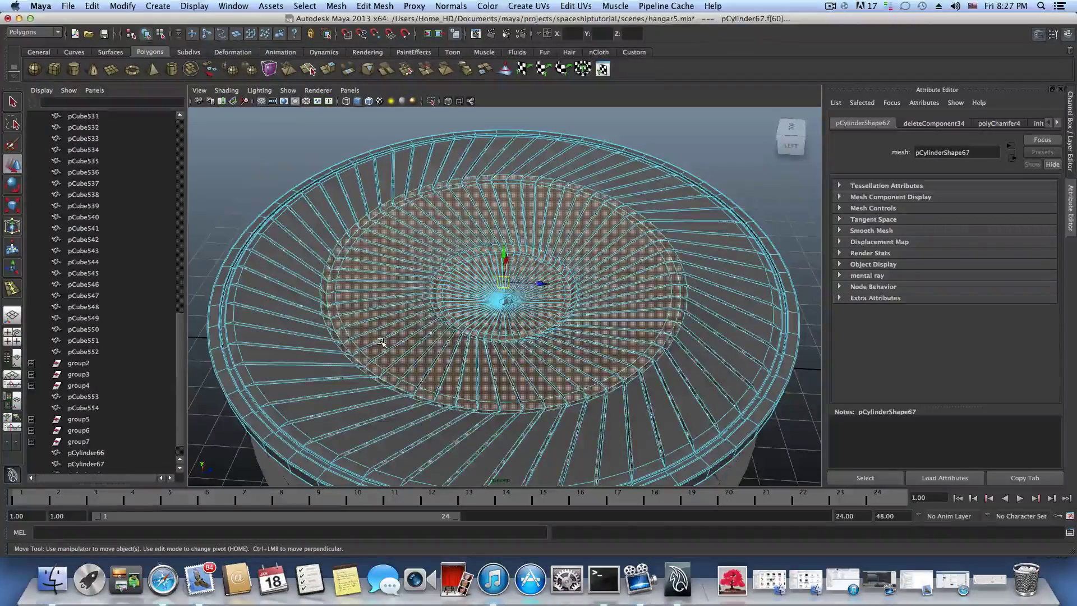
key("shift+period")
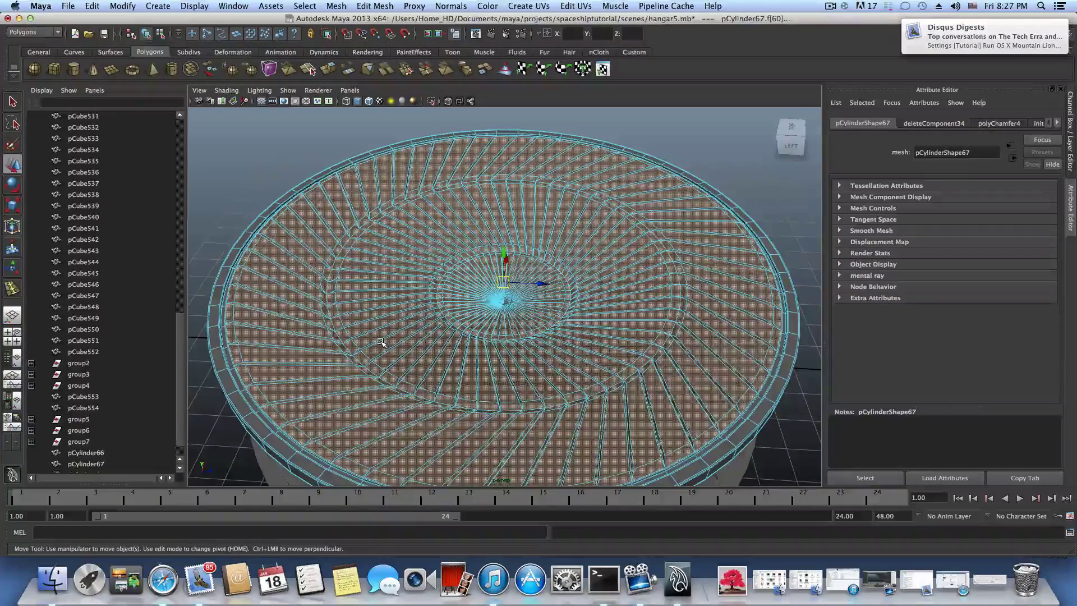
- Delete the selected spoke faces of the raised disc copy, keeping only its outer rim ring
scroll(435, 348, "up", 5)
middle_click_drag(438, 348, 337, 239, "alt")
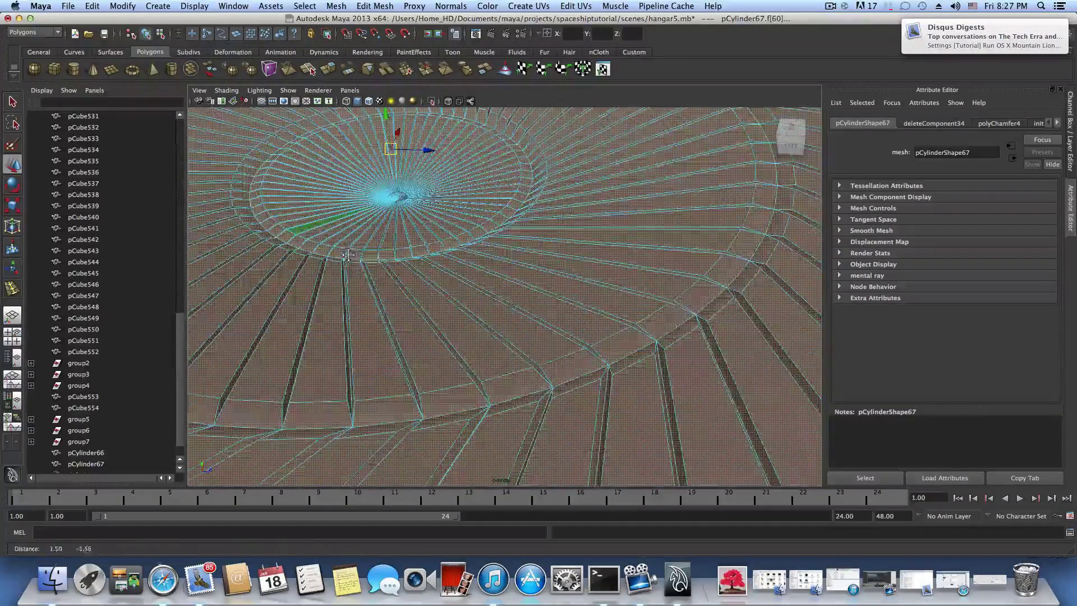
mouse_move(433, 284)
left_mouse_down("alt")
mouse_move(442, 291)
mouse_move(402, 279)
mouse_move(433, 281)
left_mouse_up("alt")
right_click_drag(432, 281, 469, 291, "alt")
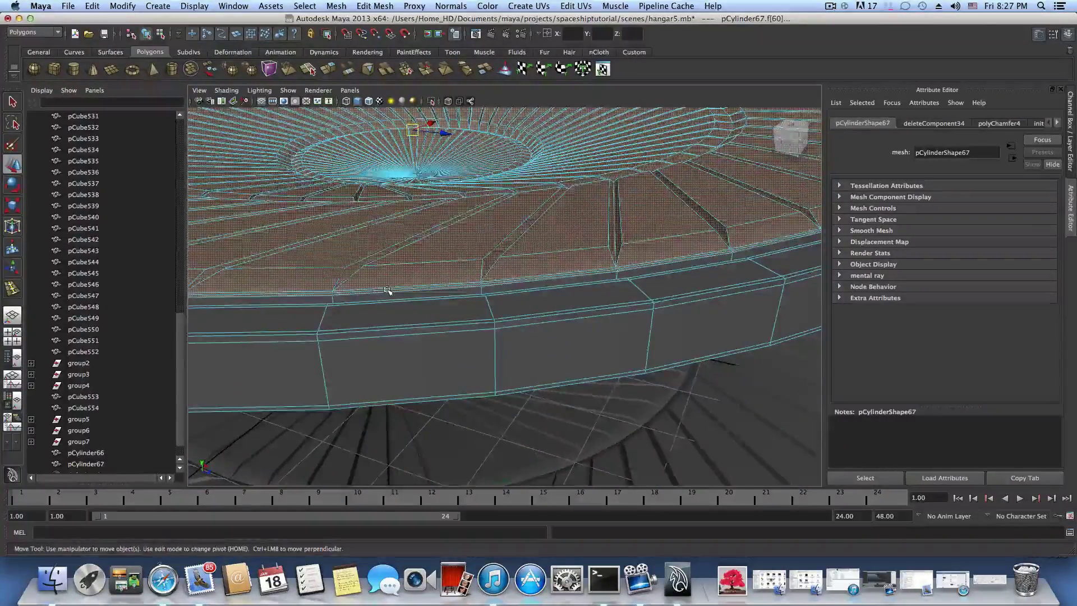
right_click_drag(389, 290, 421, 297, "alt")
left_click_drag(420, 298, 443, 310, "alt")
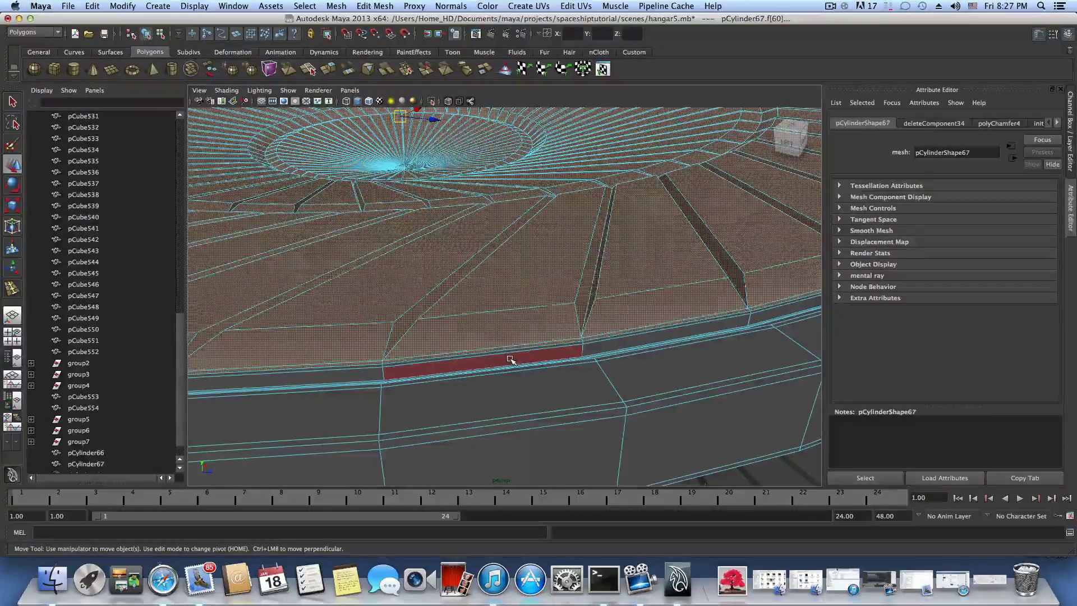
scroll(559, 355, "down", 10)
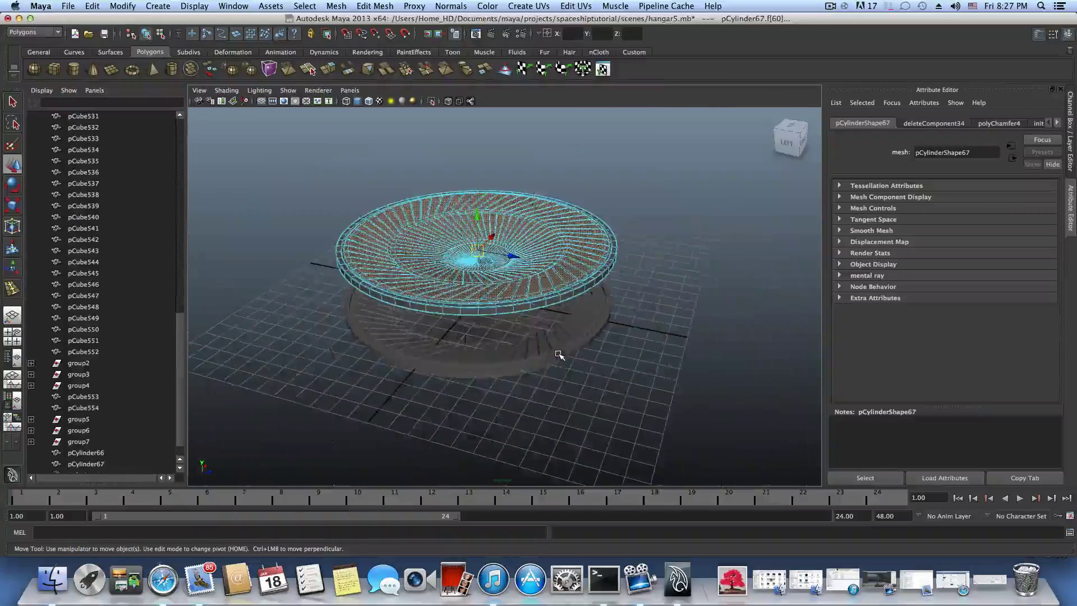
key("Delete")
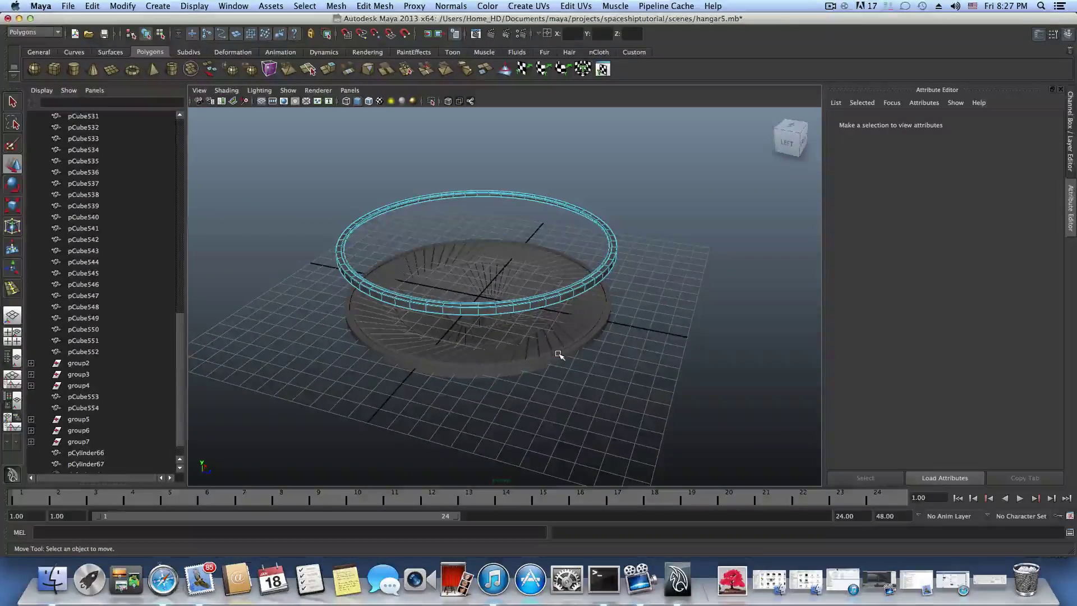
left_click_drag(523, 284, 449, 240, "alt")
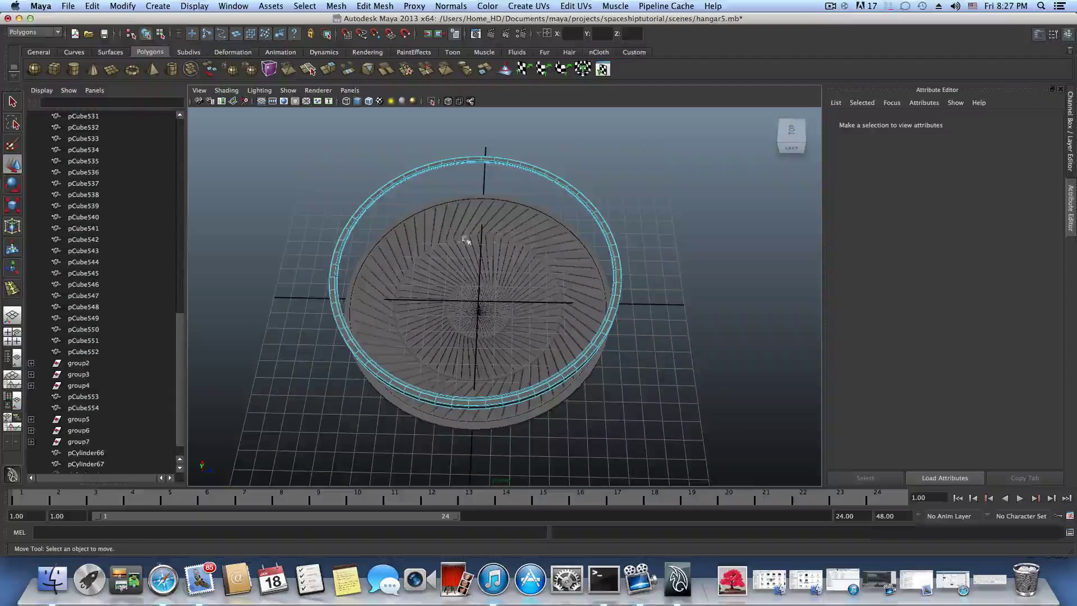
- Select the remaining rim ring as an object and preview it smoothed
left_click(509, 347)
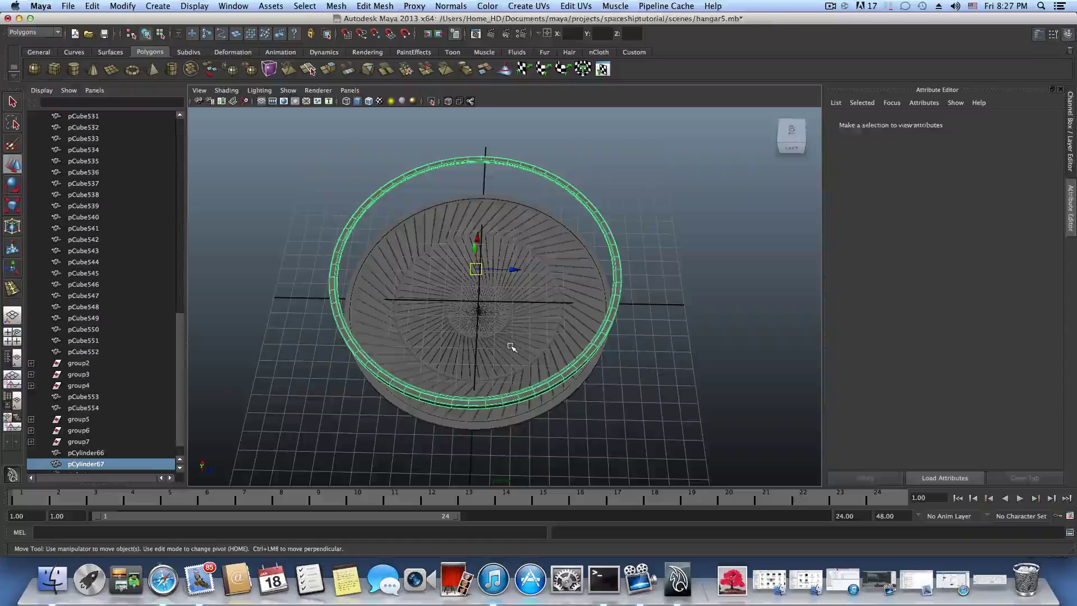
left_click_drag(509, 345, 409, 250, "alt")
right_click_drag(409, 250, 533, 291, "alt")
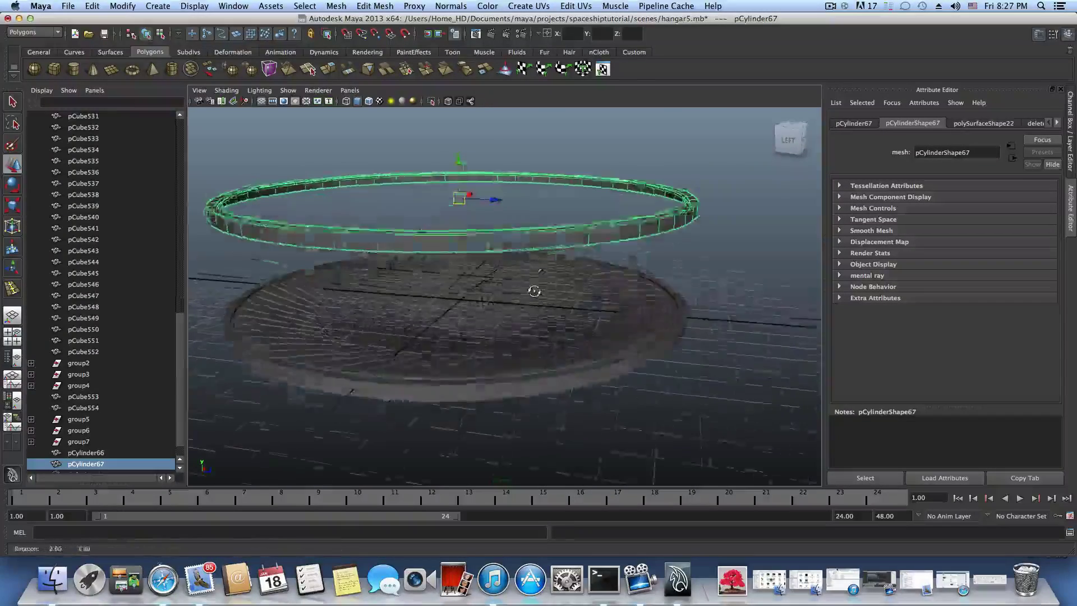
left_click_drag(533, 291, 555, 300, "alt")
right_click_drag(555, 300, 533, 303, "alt")
middle_click_drag(532, 304, 564, 333, "alt")
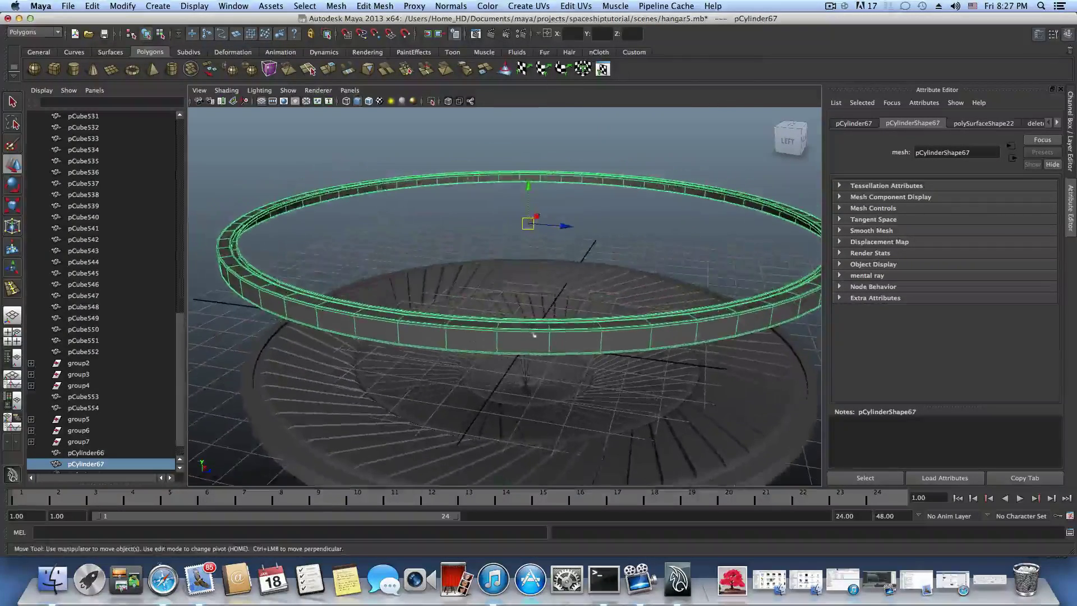
key("3")
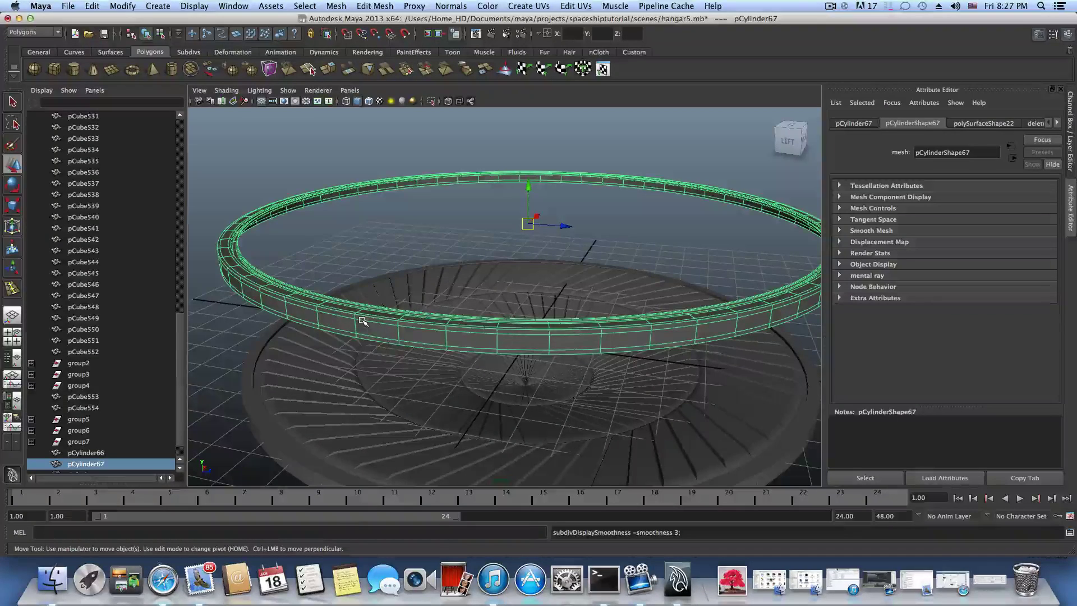
left_click_drag(362, 320, 329, 323, "alt")
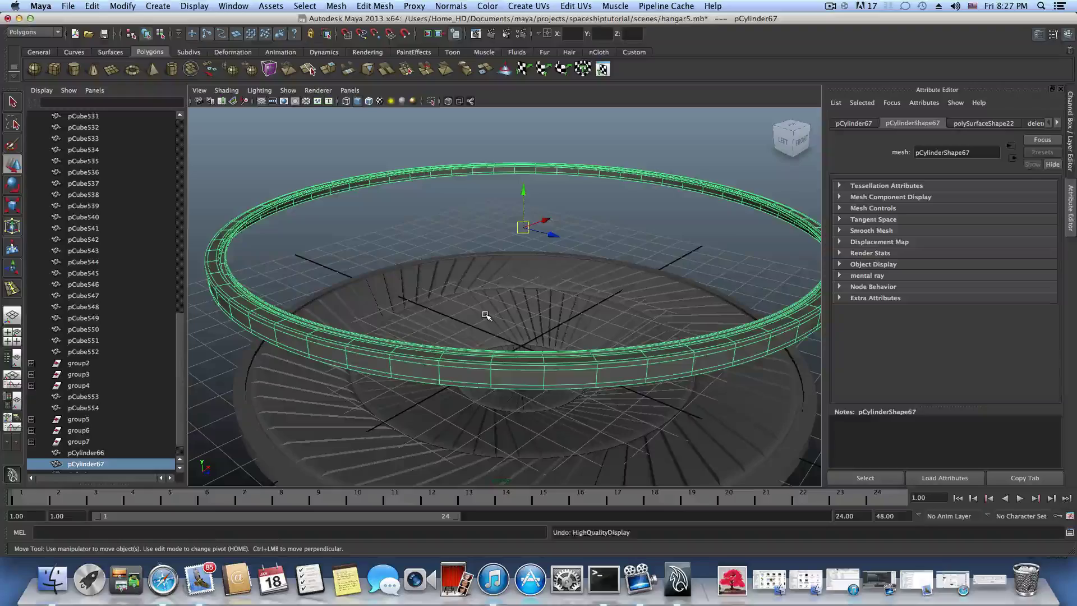
- Undo the rim's smooth preview and the face deletion, and return the disc copy to its unsmoothed display
key("super+z")
key("super+z")
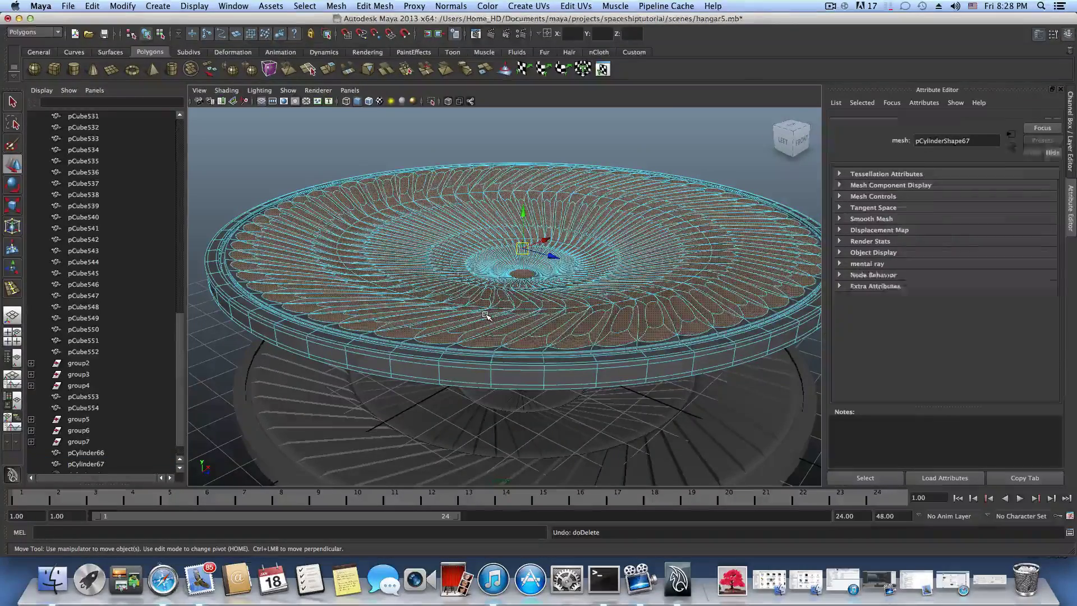
key("1")
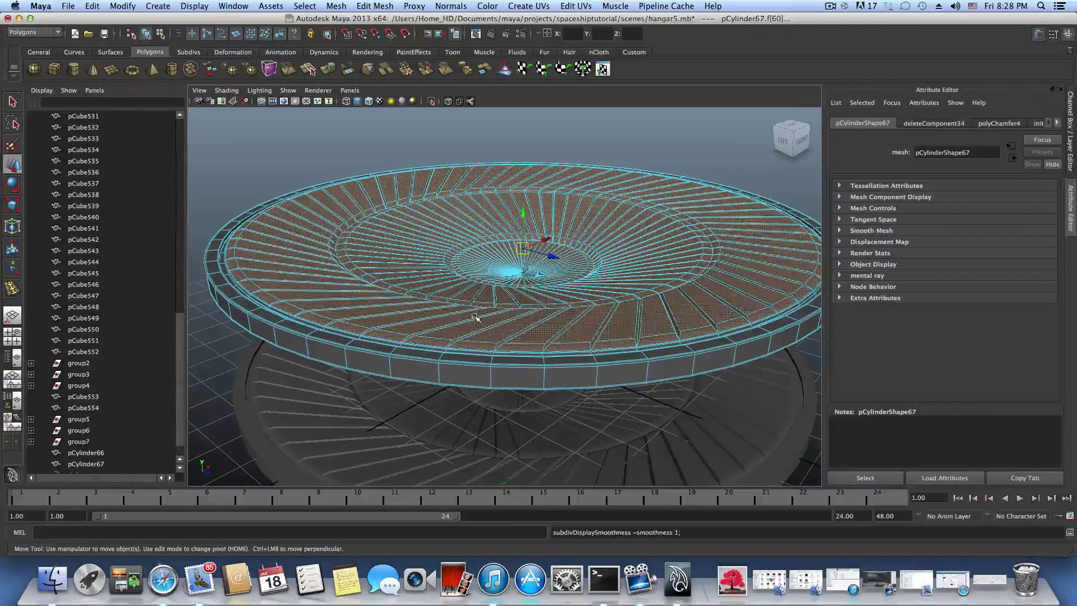
- Try to extract the selected spoke faces from the raised disc copy, and undo the extraction
scroll(476, 318, "up", 5)
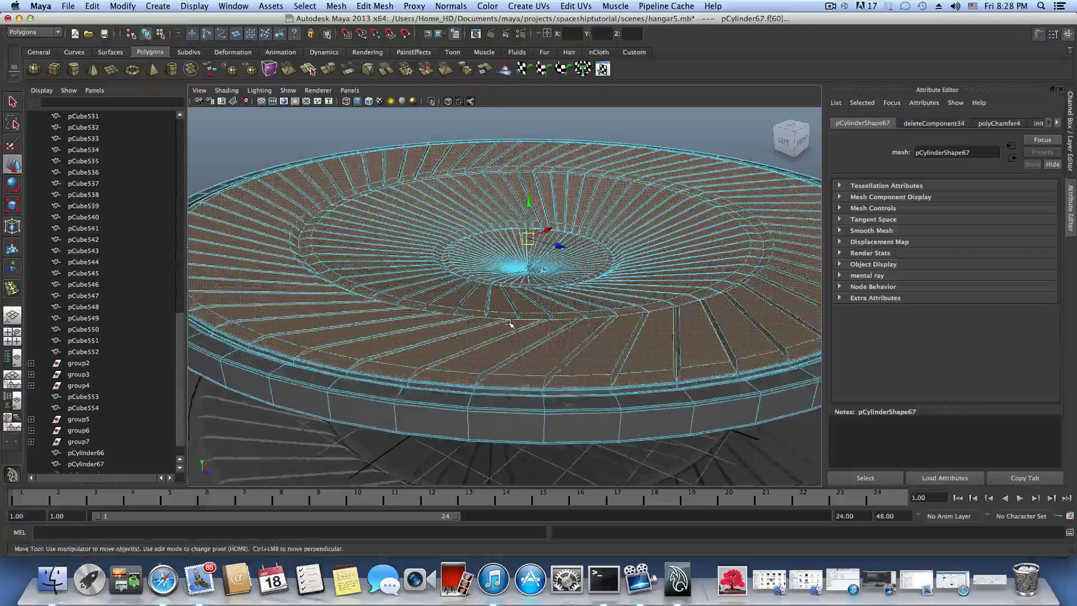
scroll(509, 324, "down", 4)
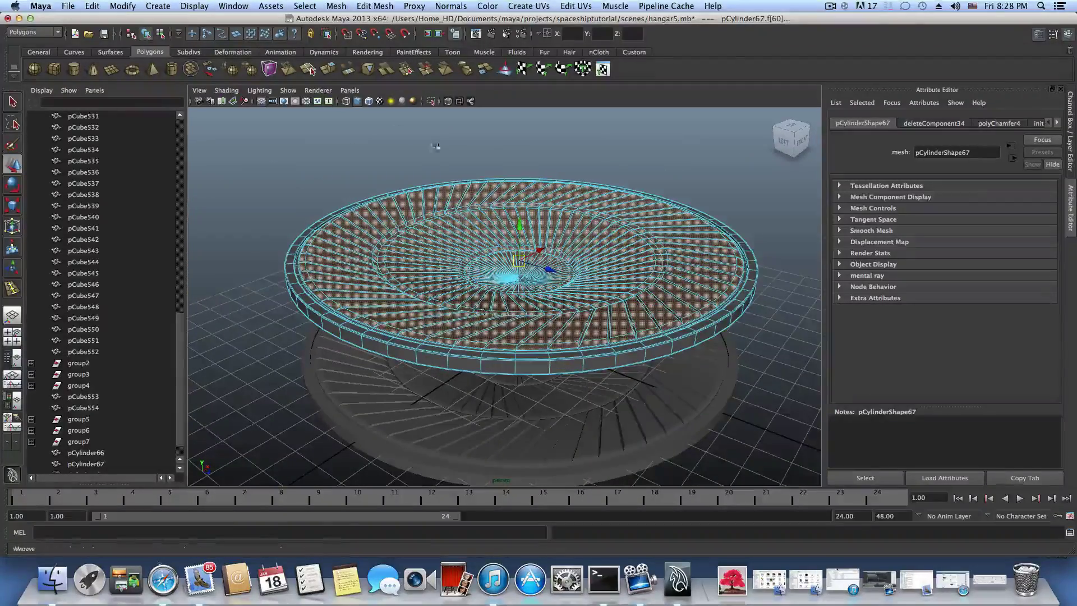
left_click(336, 5)
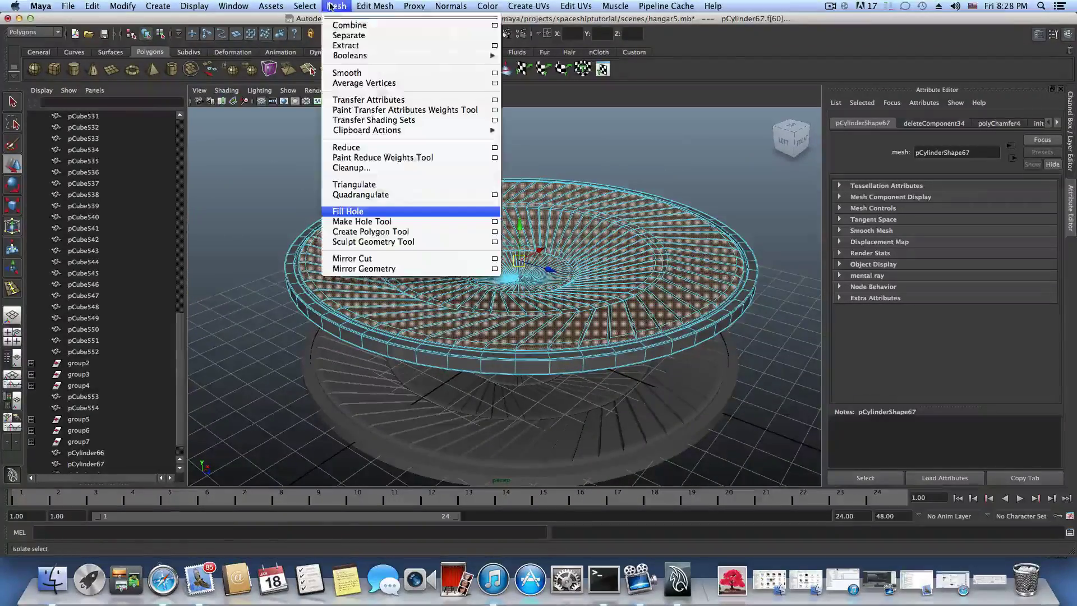
left_click(348, 46)
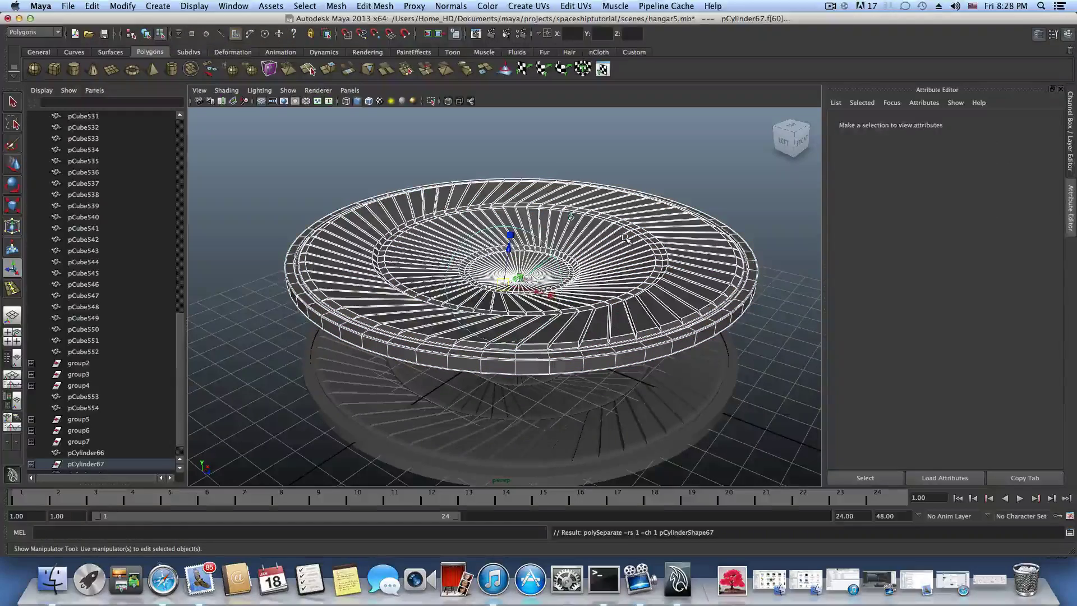
left_click(639, 242)
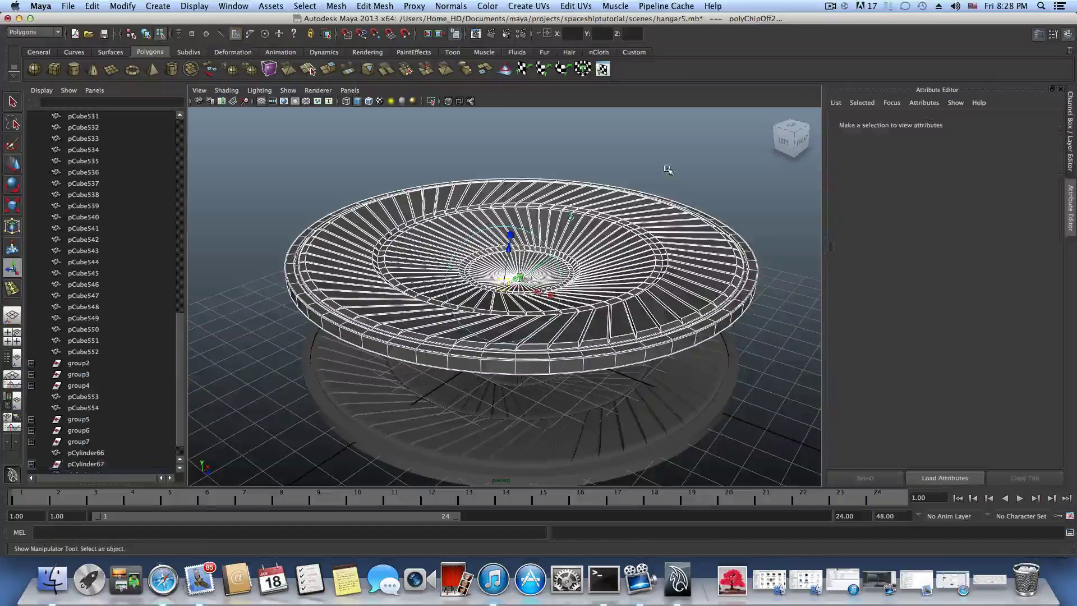
left_click(642, 242)
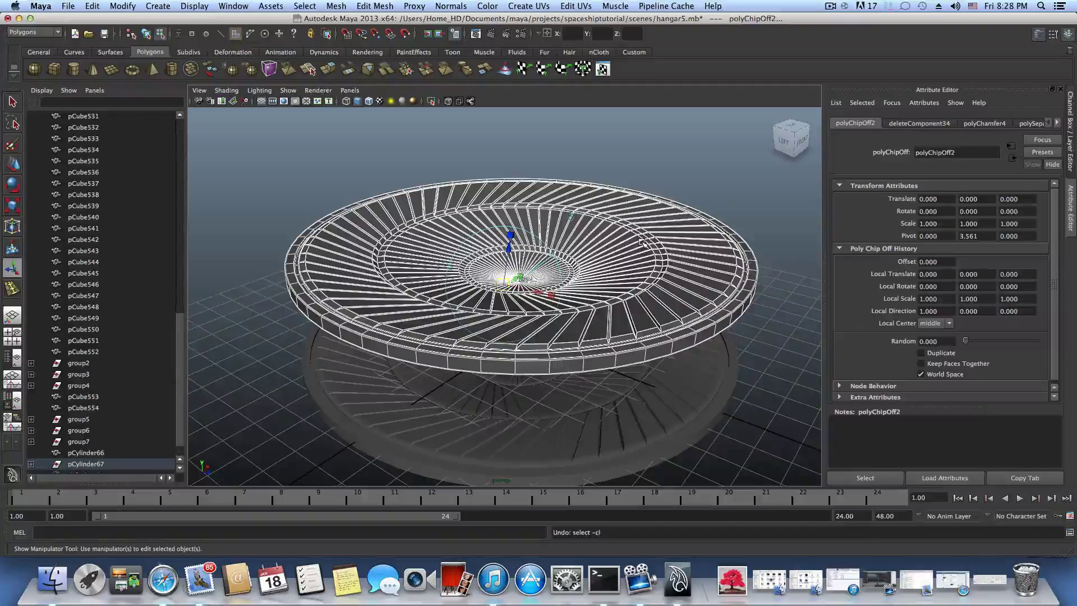
key("z")
key("z")
key("z")
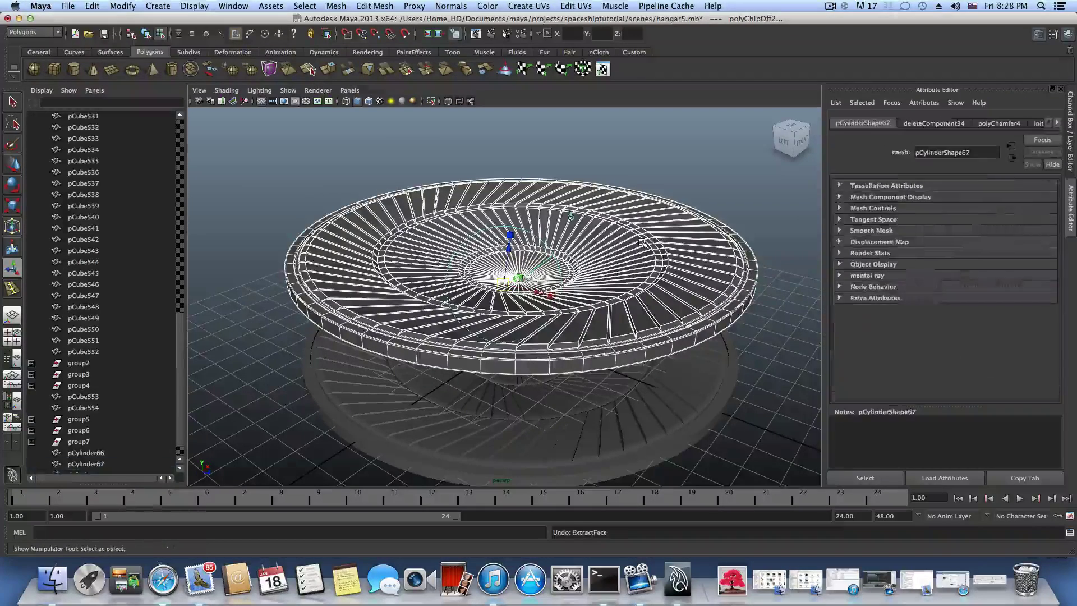
- Turn on Keep Faces Together and extract the selected spoke faces from the disc copy's rim, ending with nothing selected
left_click(388, 6)
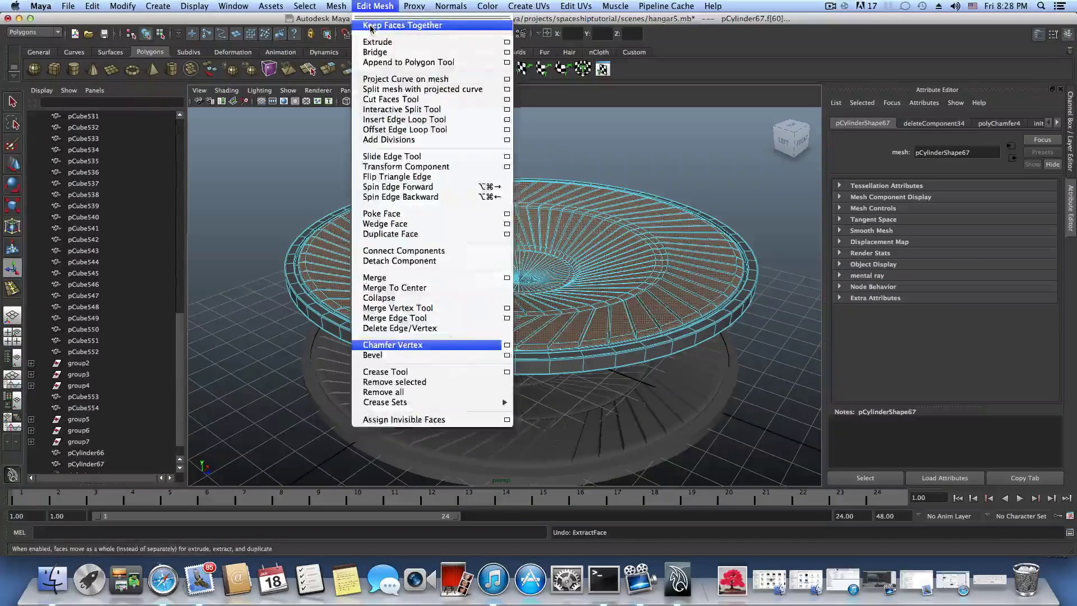
left_click(382, 26)
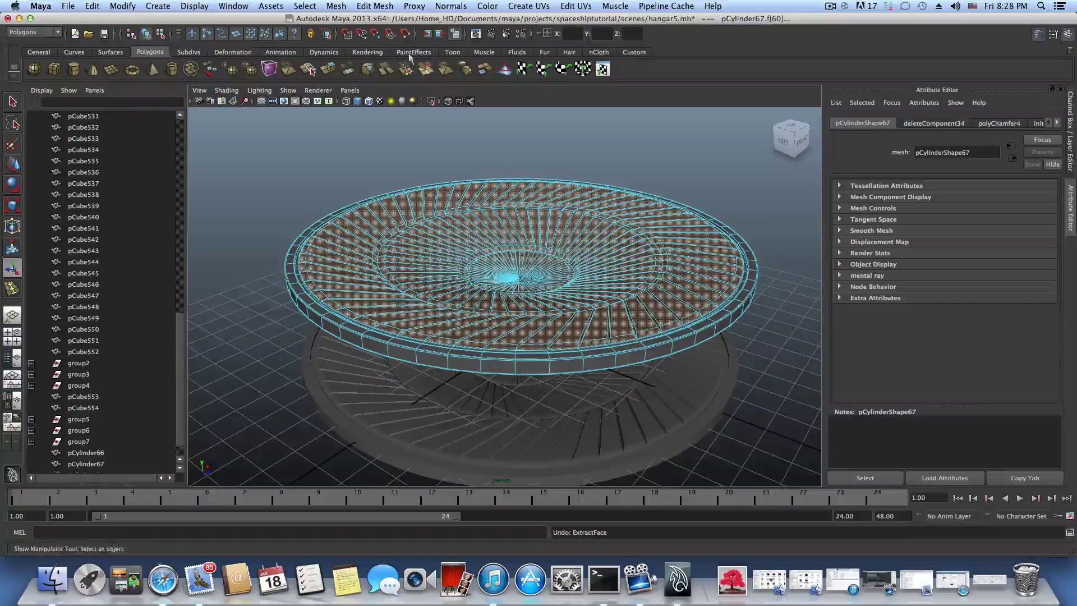
left_click(375, 5)
left_click(376, 6)
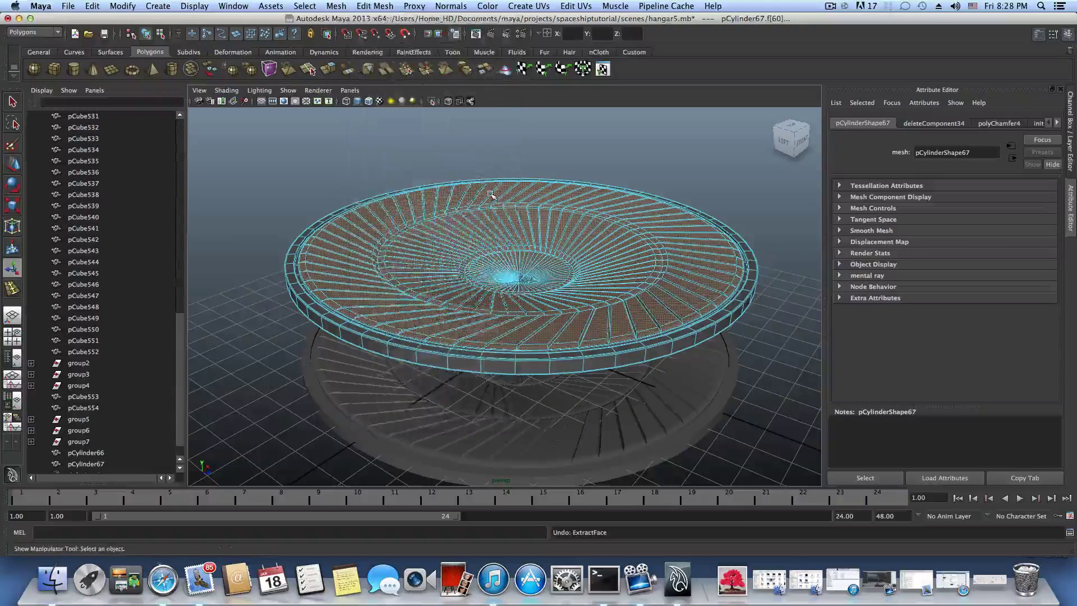
left_click(336, 5)
left_click(350, 45)
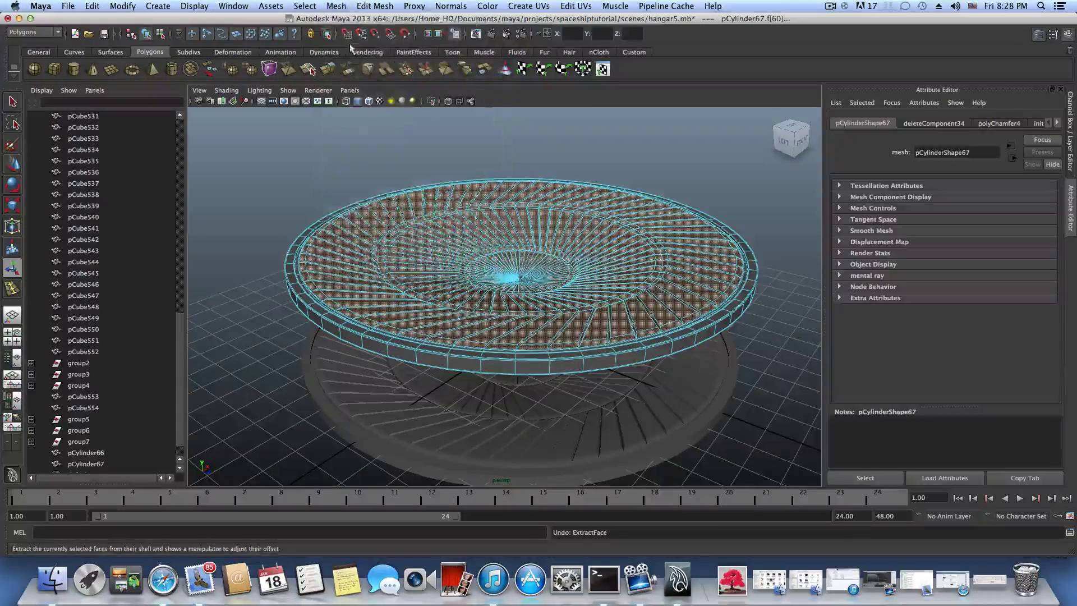
left_click(757, 219)
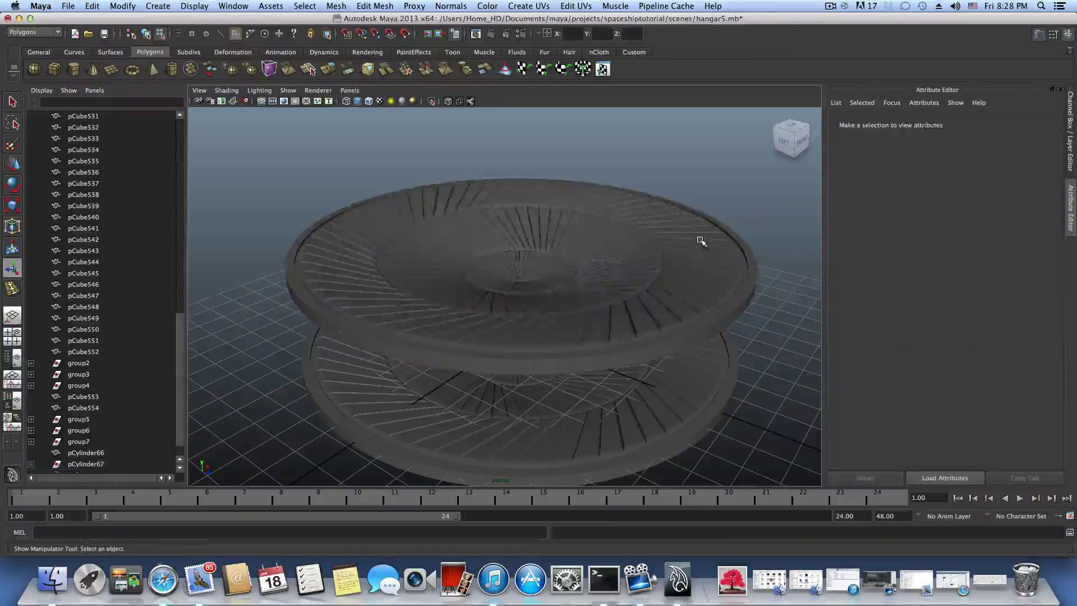
- Select the extracted spoke surface and the rim ring in turn, and preview the rim smoothed
left_click(740, 250)
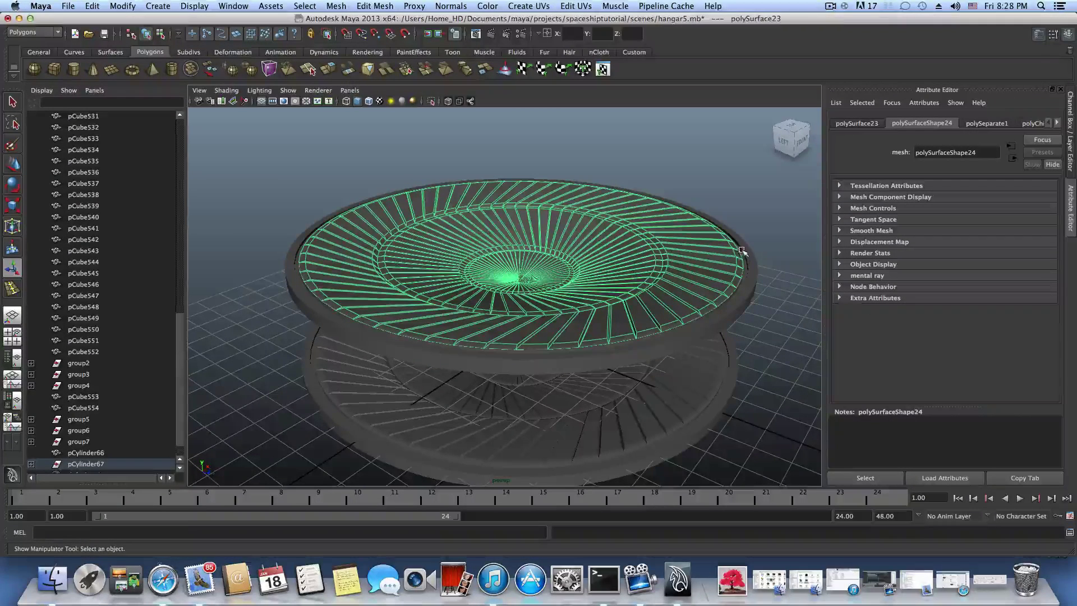
left_click(748, 264)
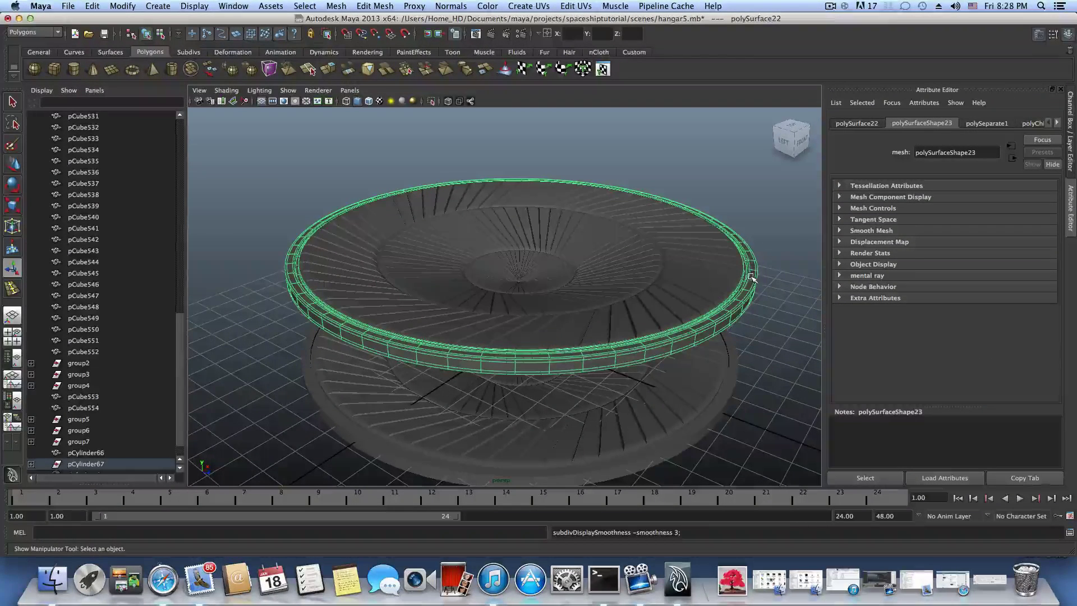
left_click(721, 277)
left_click_drag(679, 288, 606, 303, "alt")
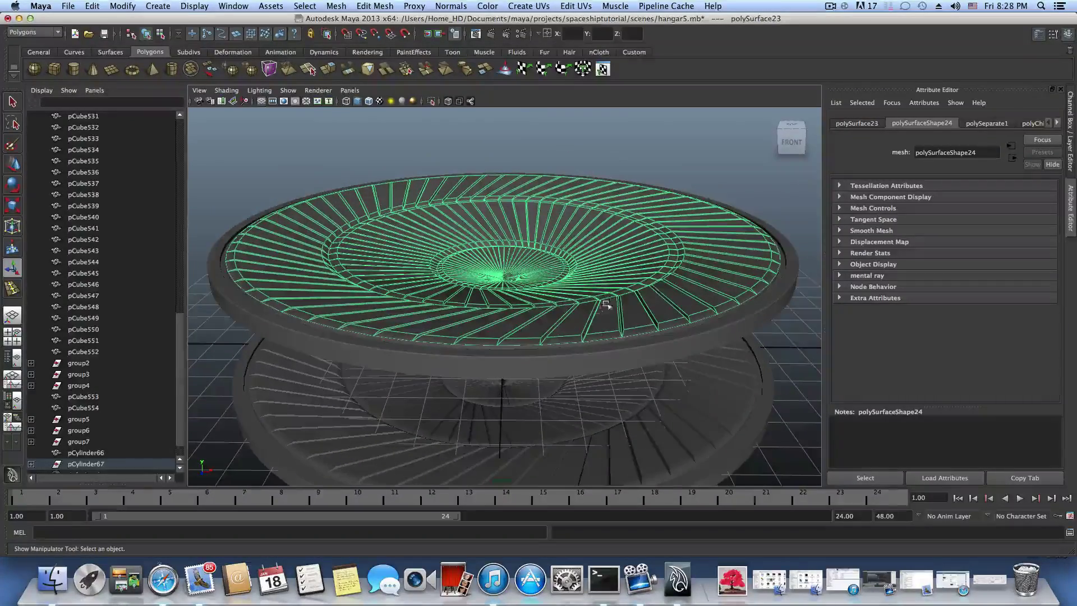
left_click(580, 356)
left_click(580, 329)
- Delete the original lower disc beneath the raised copy
scroll(580, 373, "down", 6)
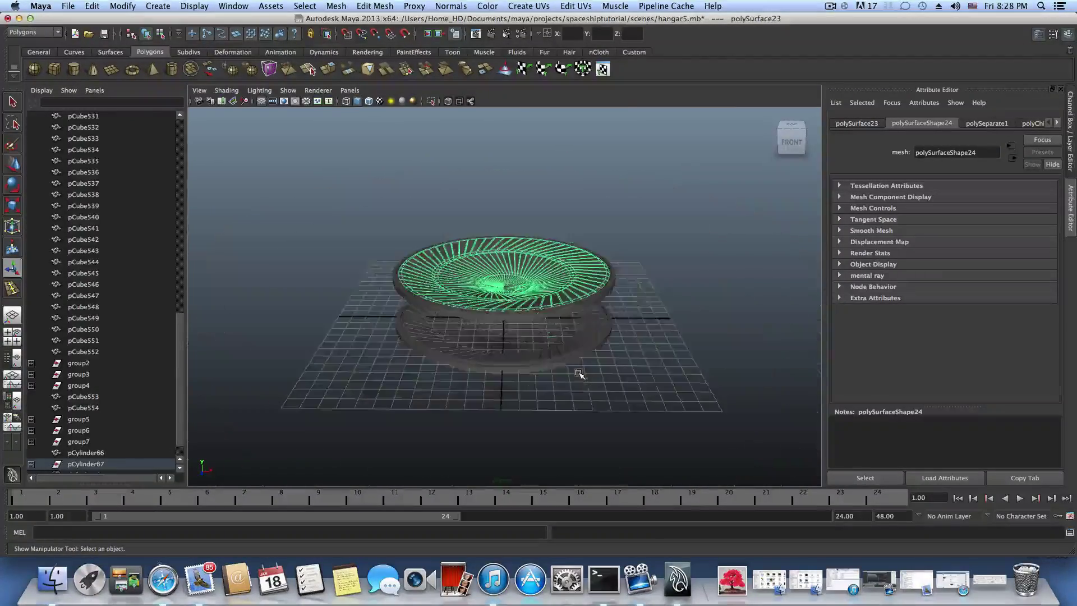
left_click(550, 342)
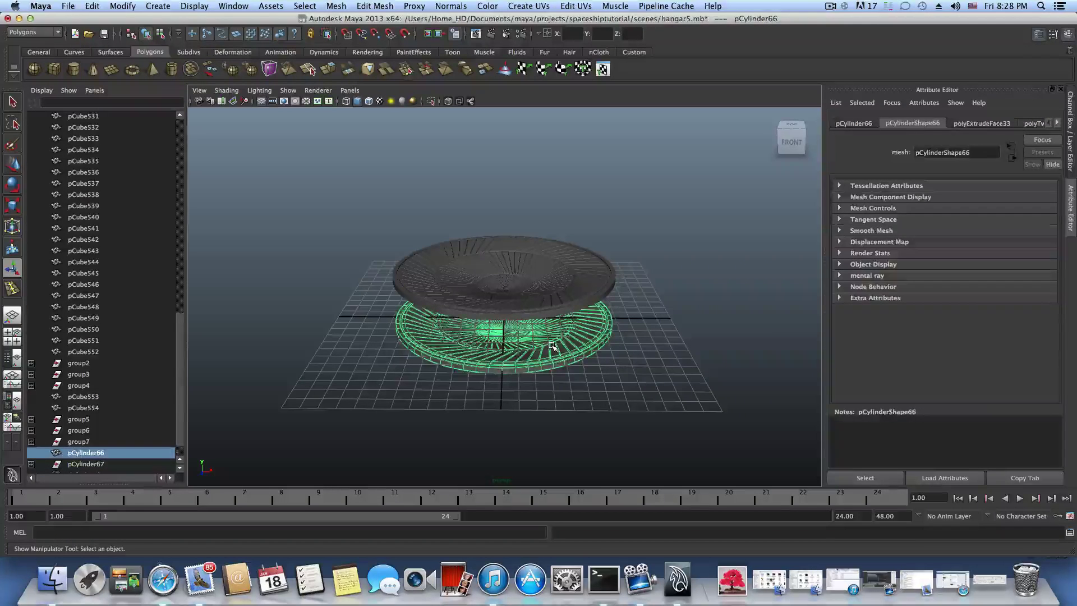
key("Delete")
- Select the spoke surface and rim together and move them down to grid level, at Translate Y about -15
left_click(532, 307)
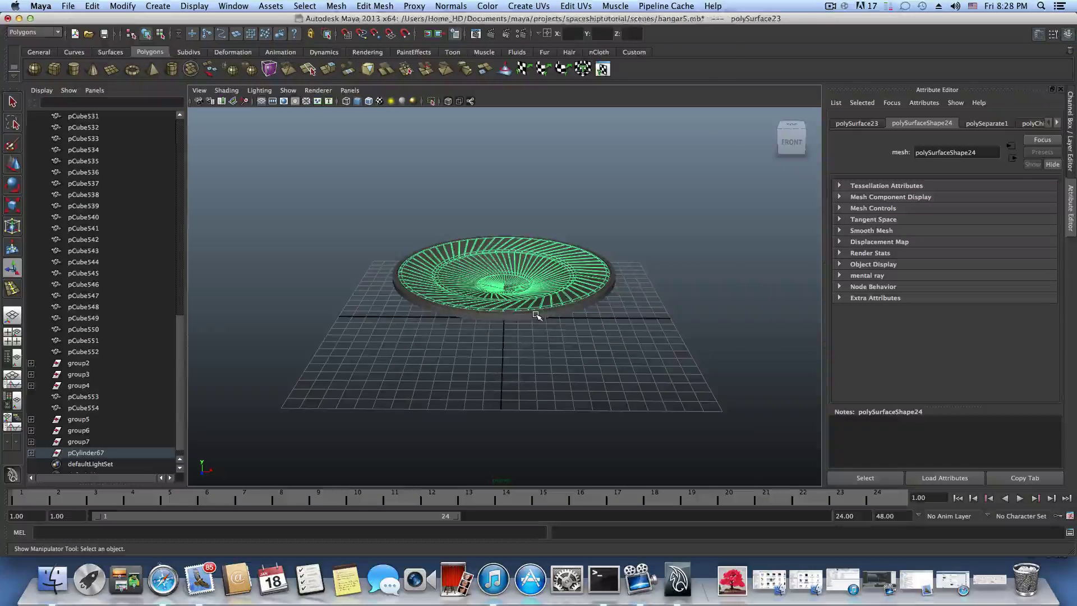
left_click(13, 164)
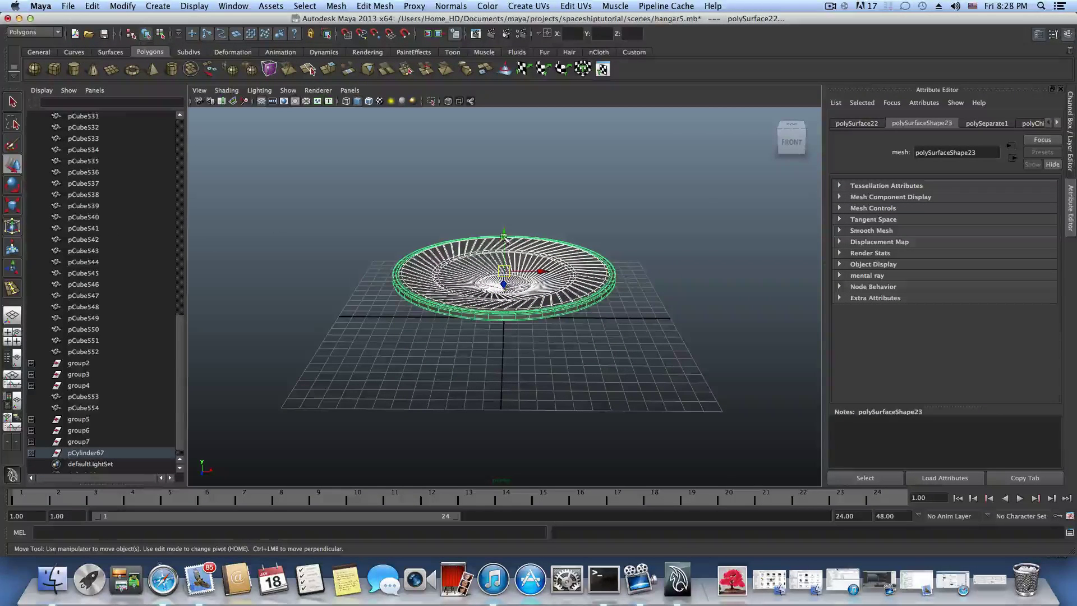
left_click_drag(503, 237, 505, 274)
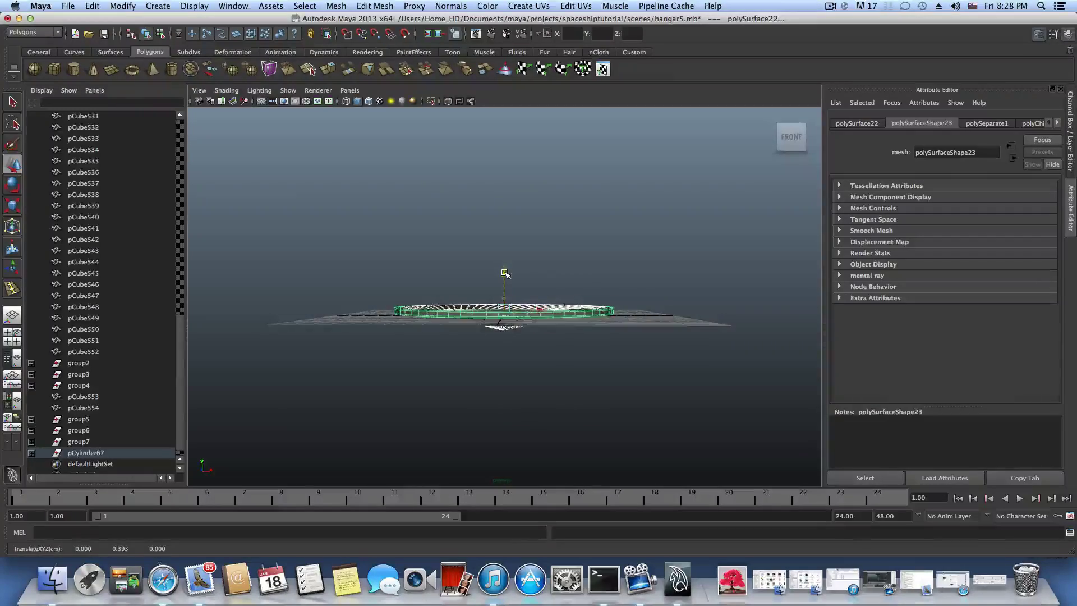
left_click_drag(504, 273, 470, 312, "alt")
middle_click_drag(470, 312, 459, 286, "alt")
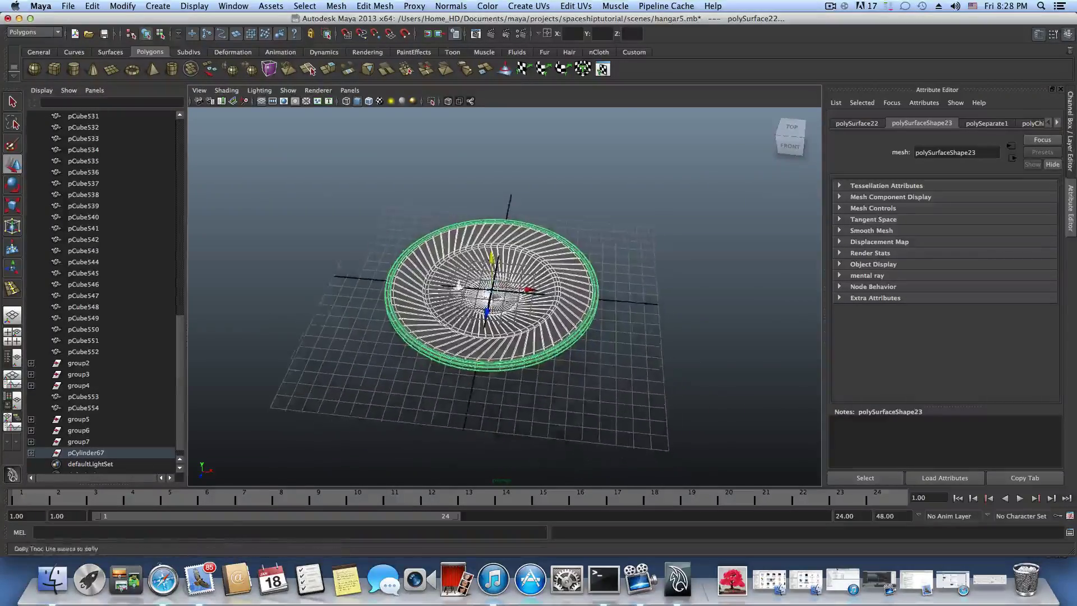
right_click_drag(459, 285, 583, 286, "alt")
left_click_drag(583, 286, 435, 272, "alt")
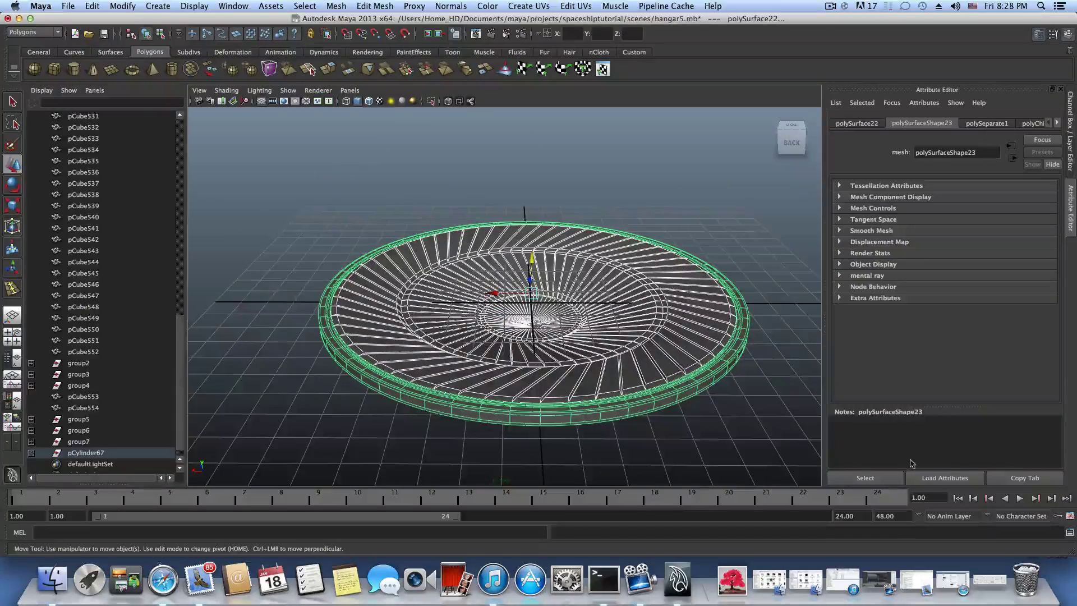
- Open the channel and layer settings and make the floor layer visible around the disc
left_click(1067, 35)
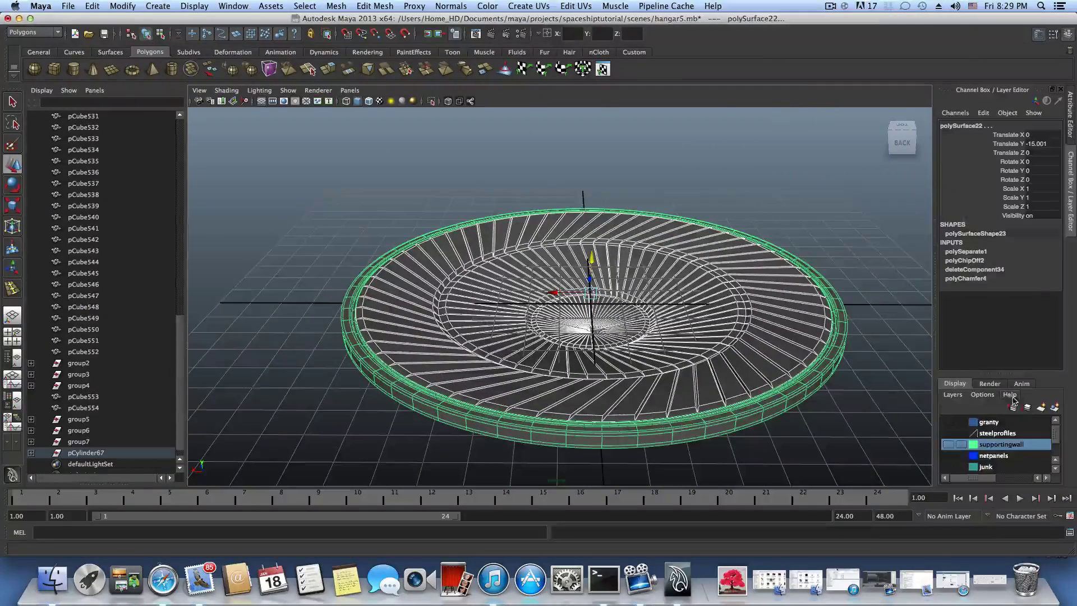
scroll(974, 471, "down", 3)
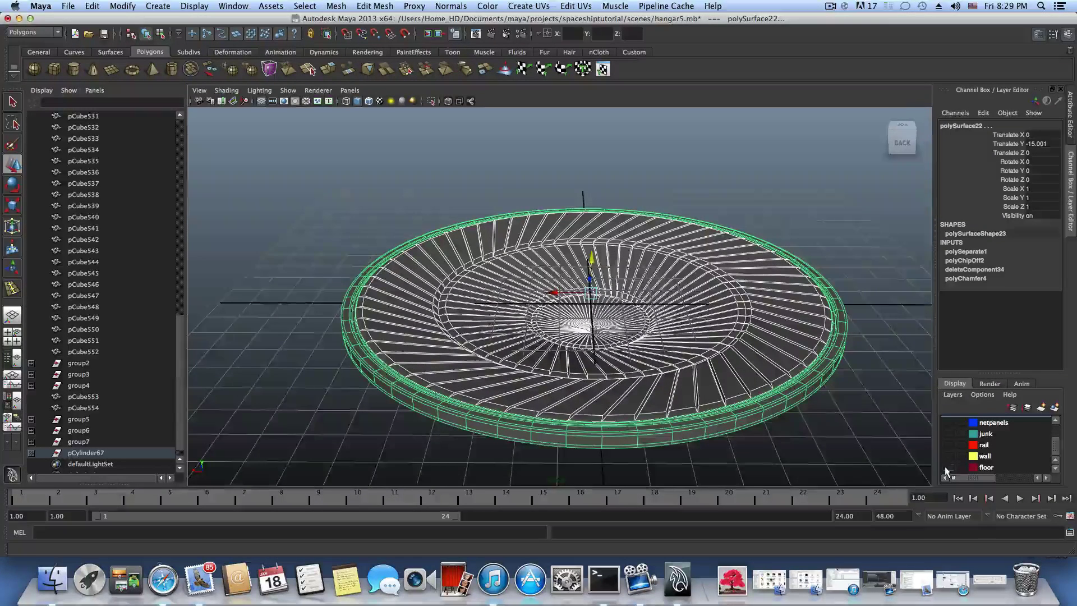
left_click(947, 467)
scroll(727, 374, "down", 3)
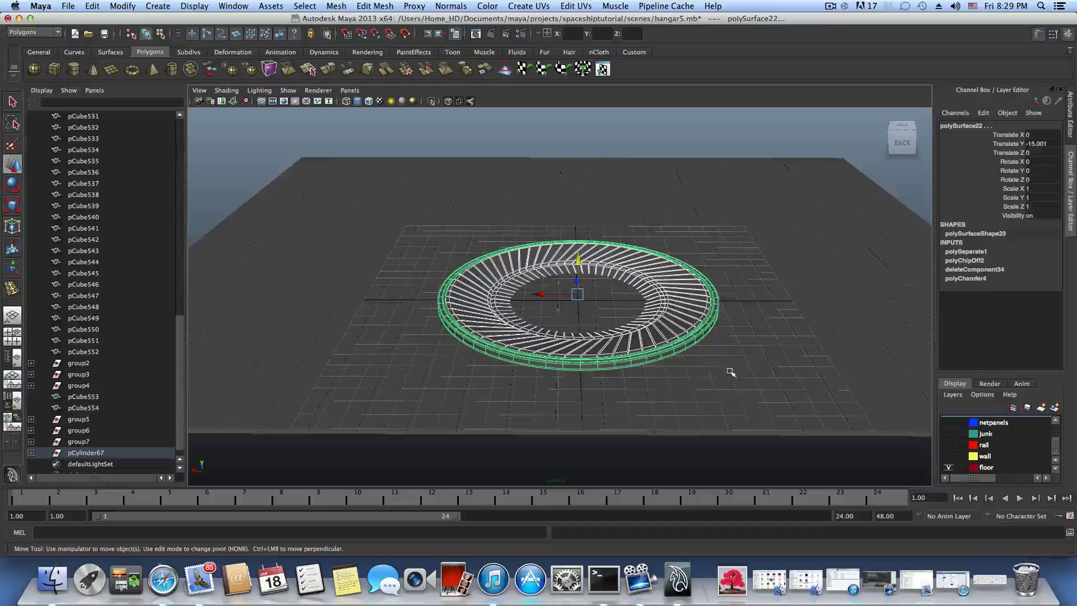
- Lower the spoke surface and rim further into the floor, to Translate Y about -16
left_click_drag(673, 365, 709, 225, "alt")
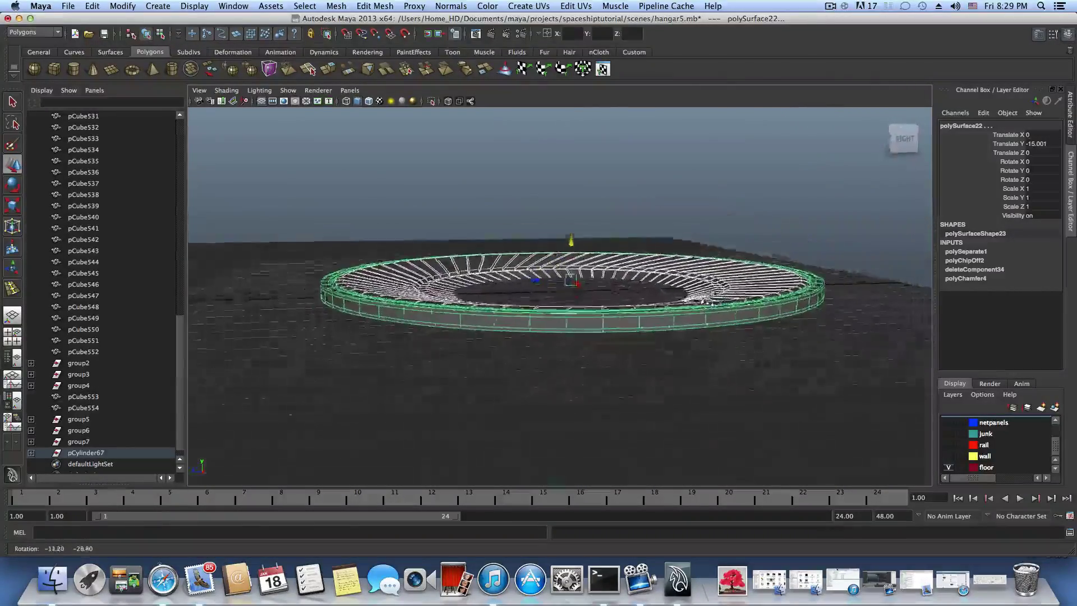
left_click_drag(707, 302, 709, 294, "alt")
left_click_drag(568, 247, 571, 251)
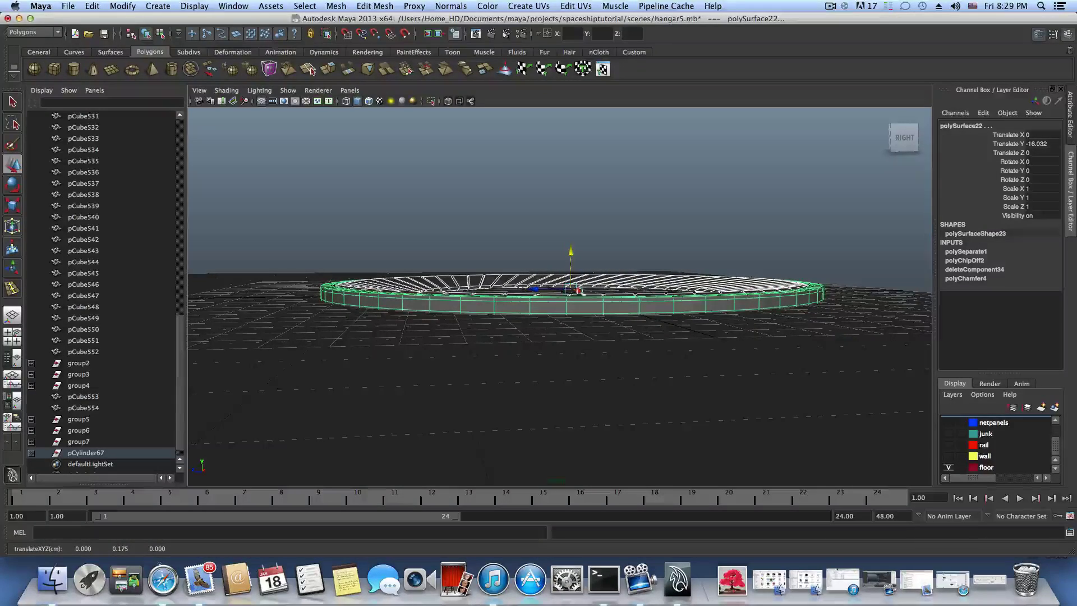
key("ctrl+z")
left_click_drag(569, 250, 667, 273, "alt")
- Select all the floor tiles covering the circular opening inside the spoked disc and delete them
left_click(634, 249)
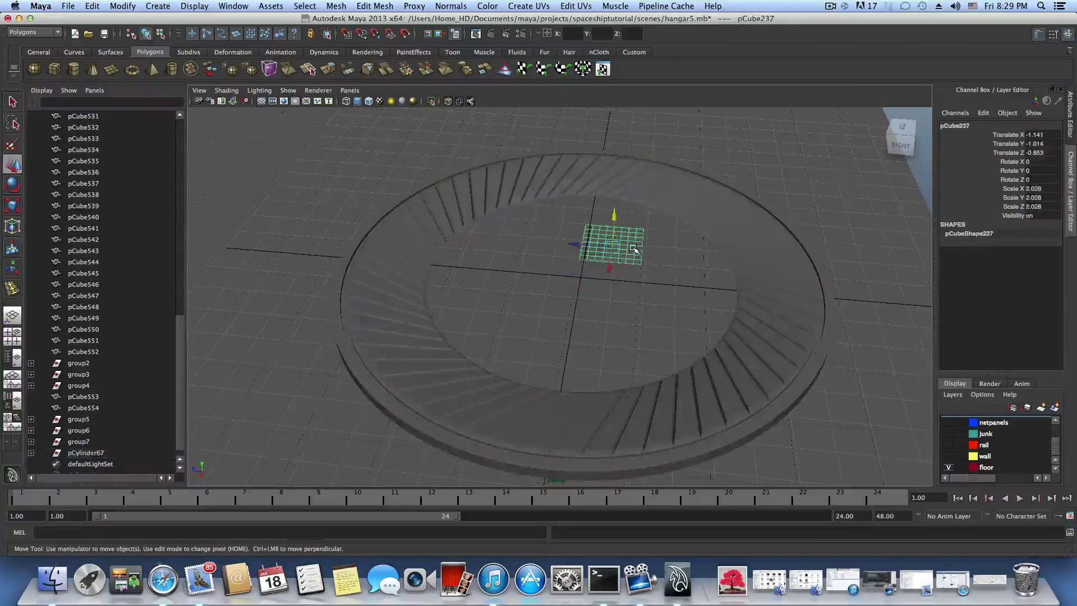
left_click(633, 213)
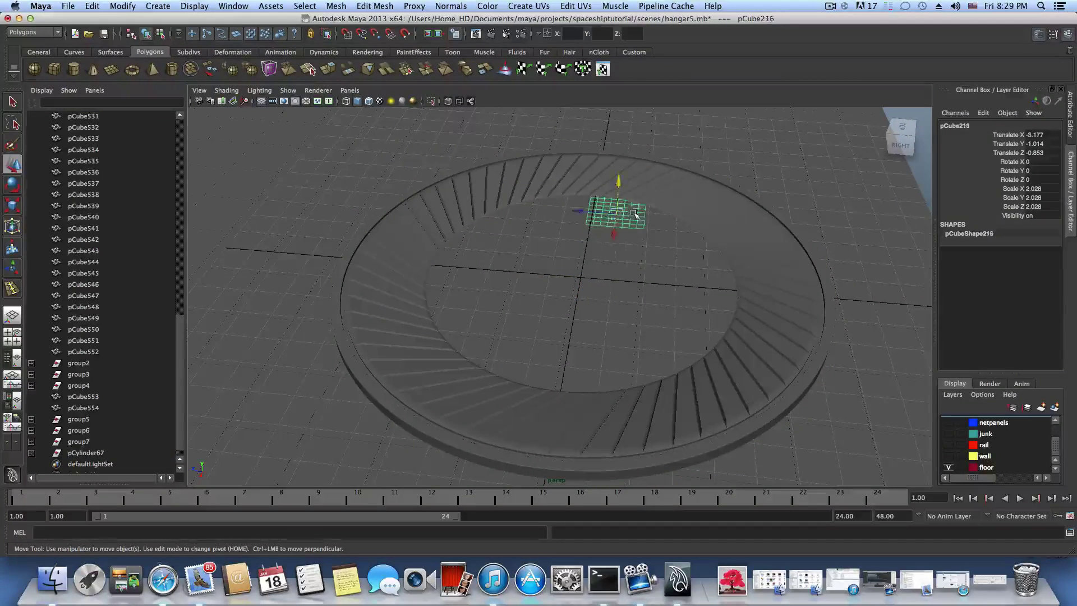
left_click(548, 212)
left_click(503, 220, "shift")
key("ctrl+d")
middle_click_drag(517, 205, 521, 274)
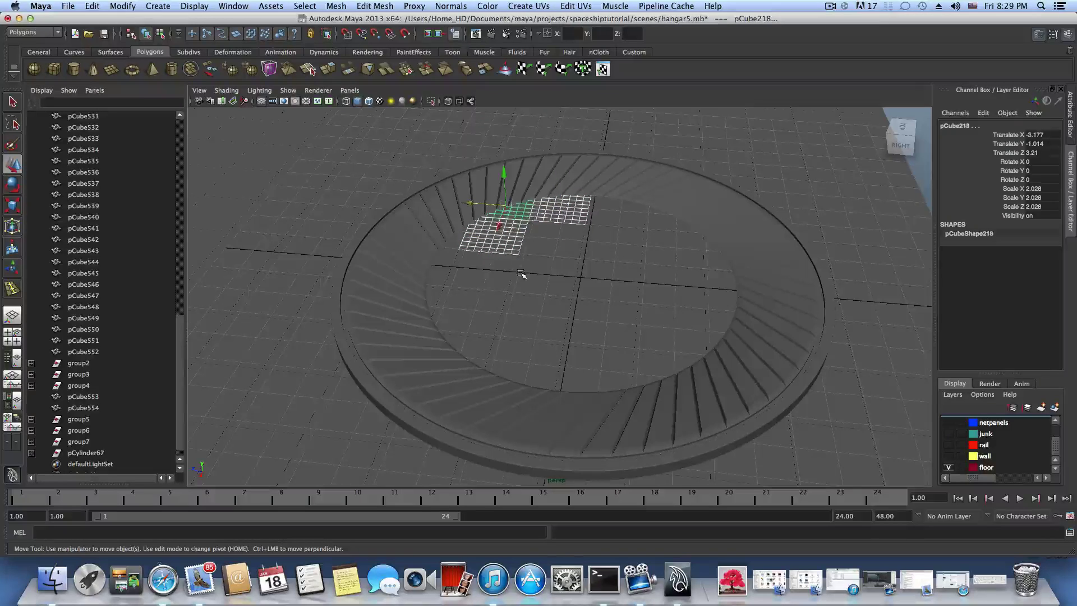
left_click(452, 238, "shift")
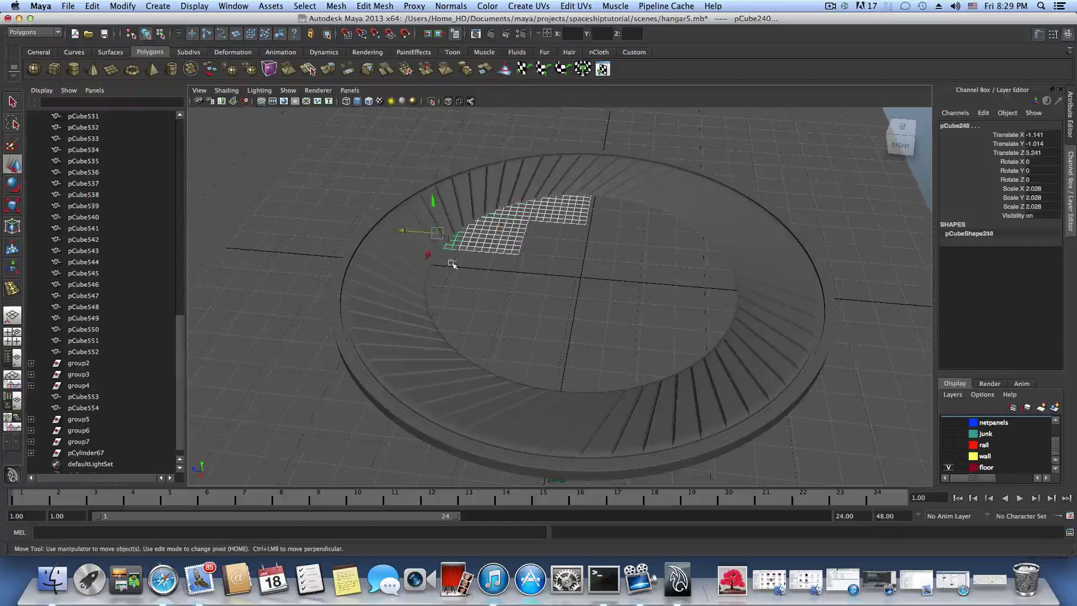
left_click(471, 265, "shift")
left_click(473, 265, "shift")
left_click(440, 268, "shift")
left_click(488, 279, "shift")
key("ctrl+d")
middle_click_drag(498, 282, 489, 301)
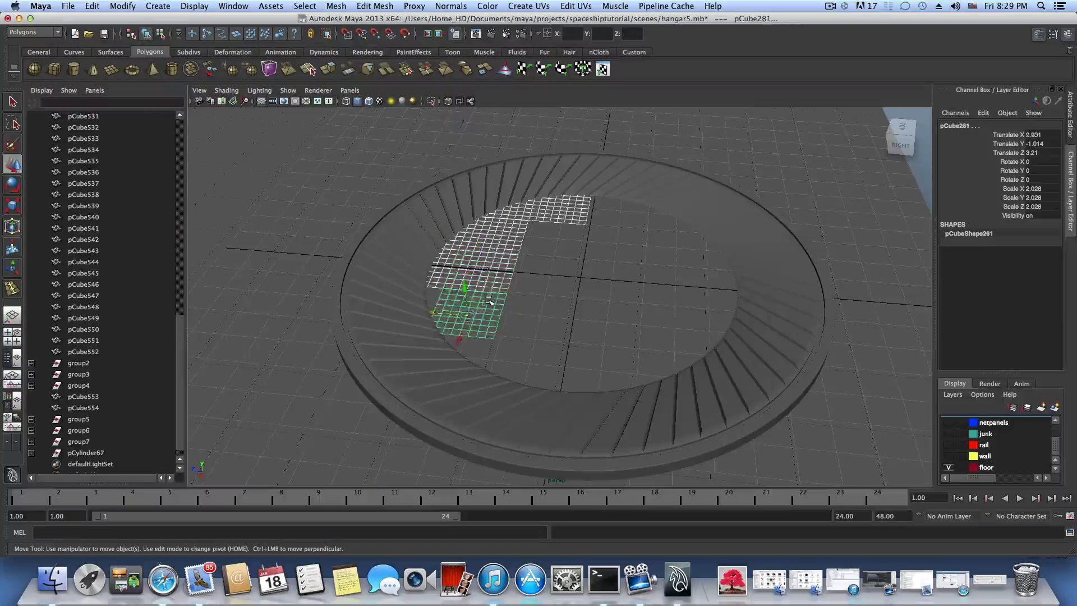
left_click(436, 300, "shift")
left_click(477, 348, "shift")
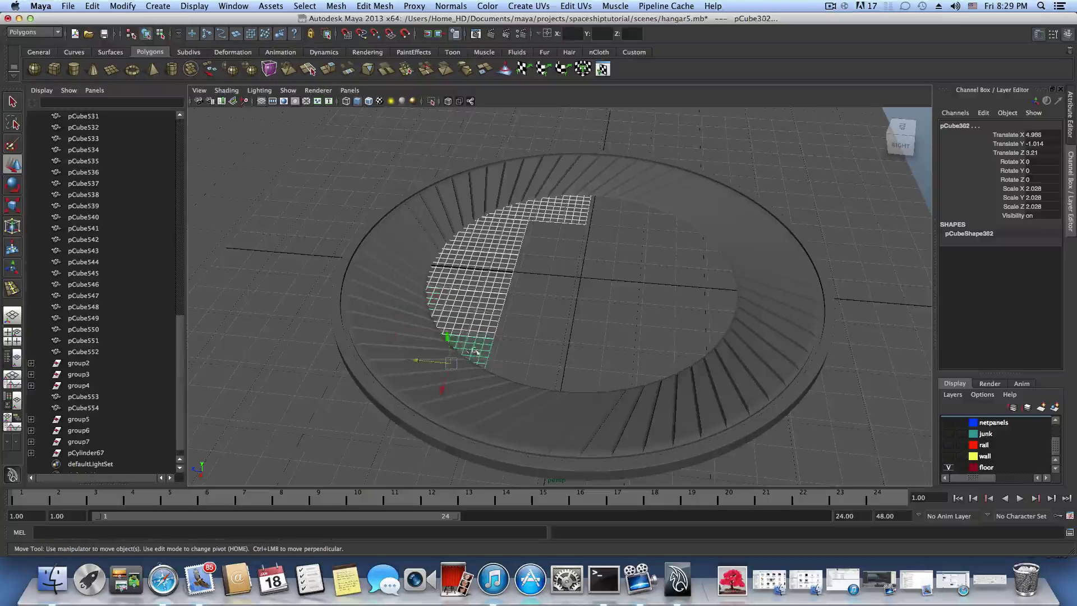
left_click(502, 361, "shift")
left_click(520, 314, "shift")
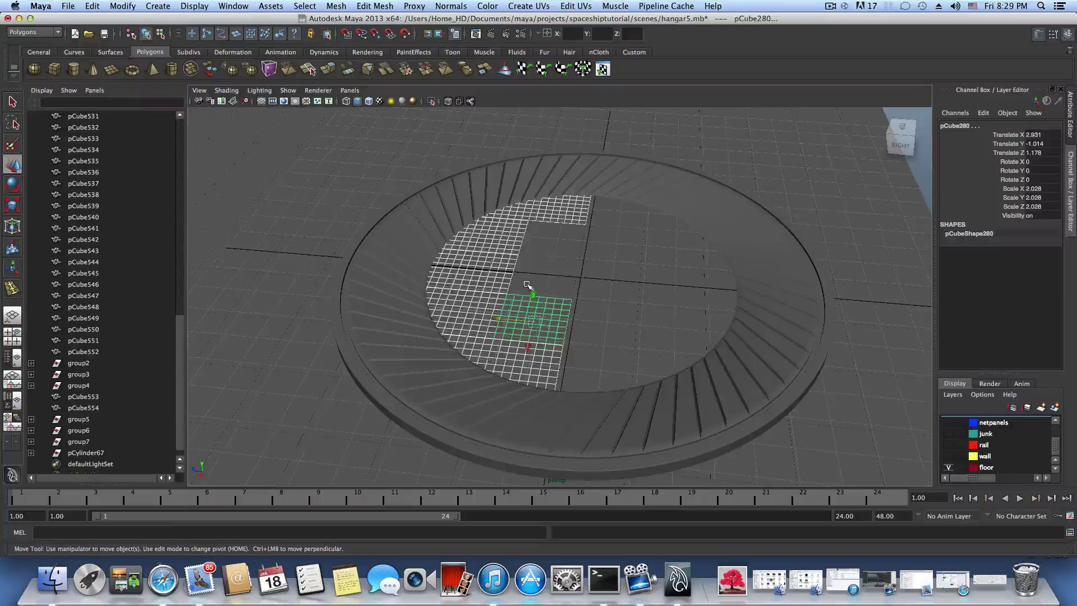
left_click(527, 284, "shift")
middle_click_drag(542, 248, 739, 337)
key("ctrl+d")
key("ctrl+d")
key("ctrl+d")
key("ctrl+d")
key("ctrl+d")
key("ctrl+d")
left_click(646, 372, "shift")
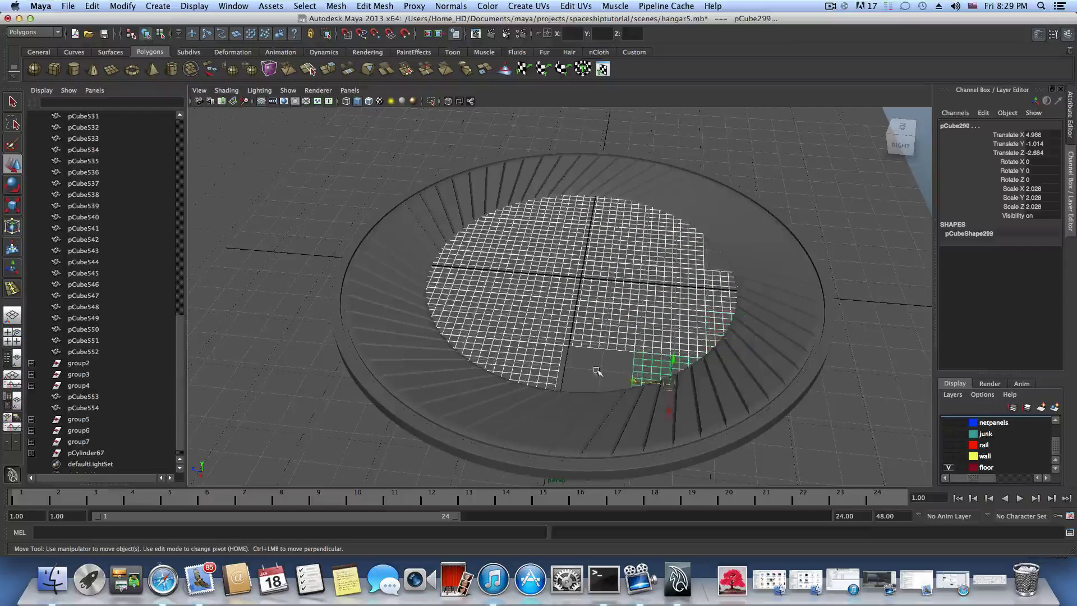
left_click(596, 370, "shift")
left_click(713, 261, "shift")
left_click_drag(676, 311, 655, 295, "alt")
left_click(806, 290)
- Select the floor tile partly covered by the disc's outer rim
right_click_drag(655, 295, 547, 300, "alt")
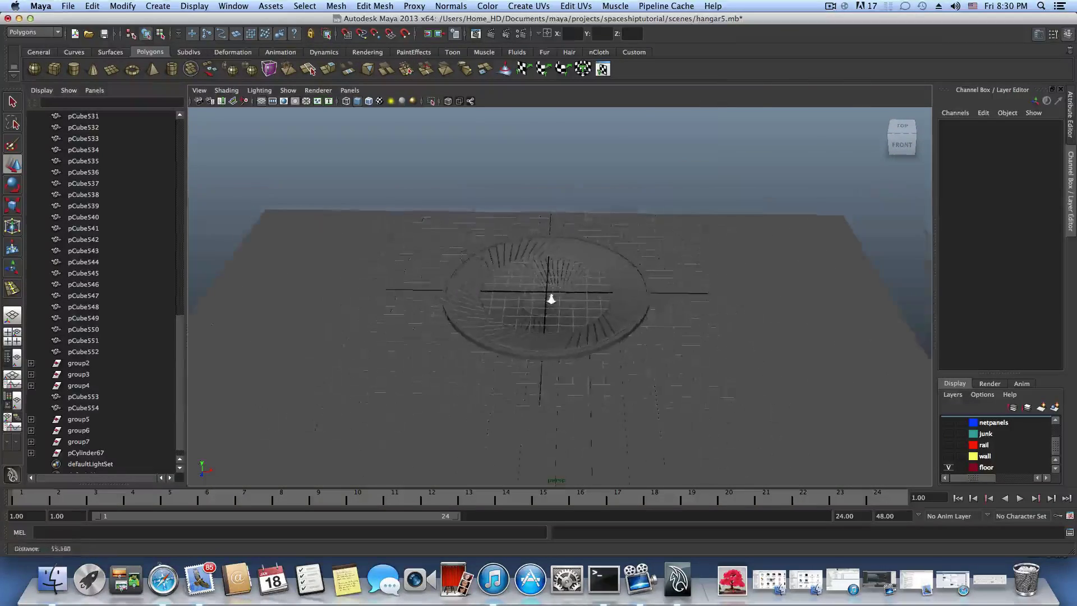
left_click_drag(548, 300, 548, 326, "alt")
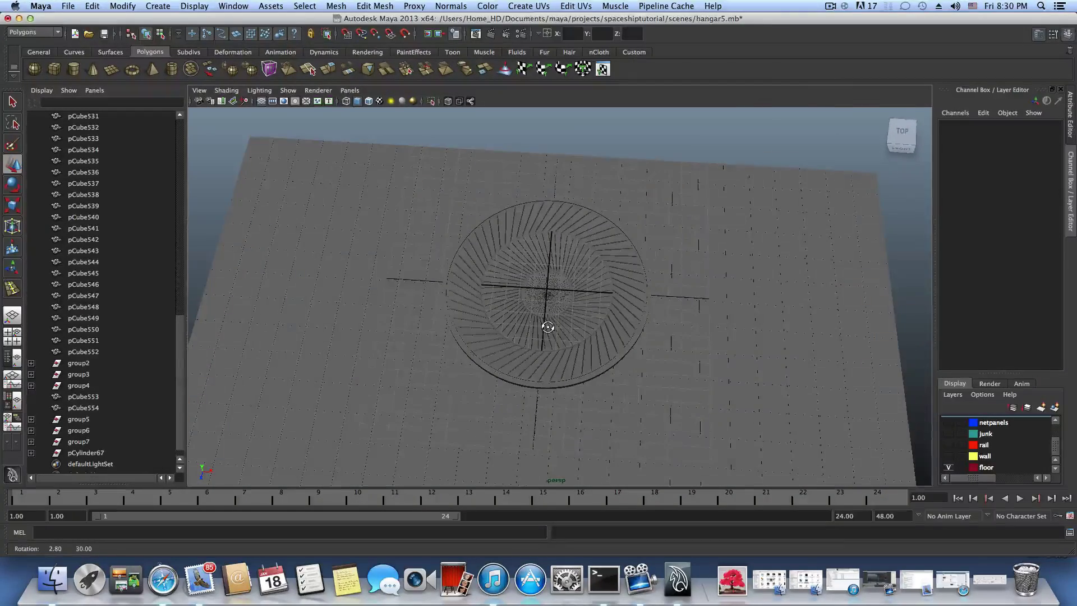
right_click_drag(573, 299, 668, 315, "alt")
middle_click_drag(668, 314, 560, 310, "alt")
right_click_drag(560, 310, 589, 302, "alt")
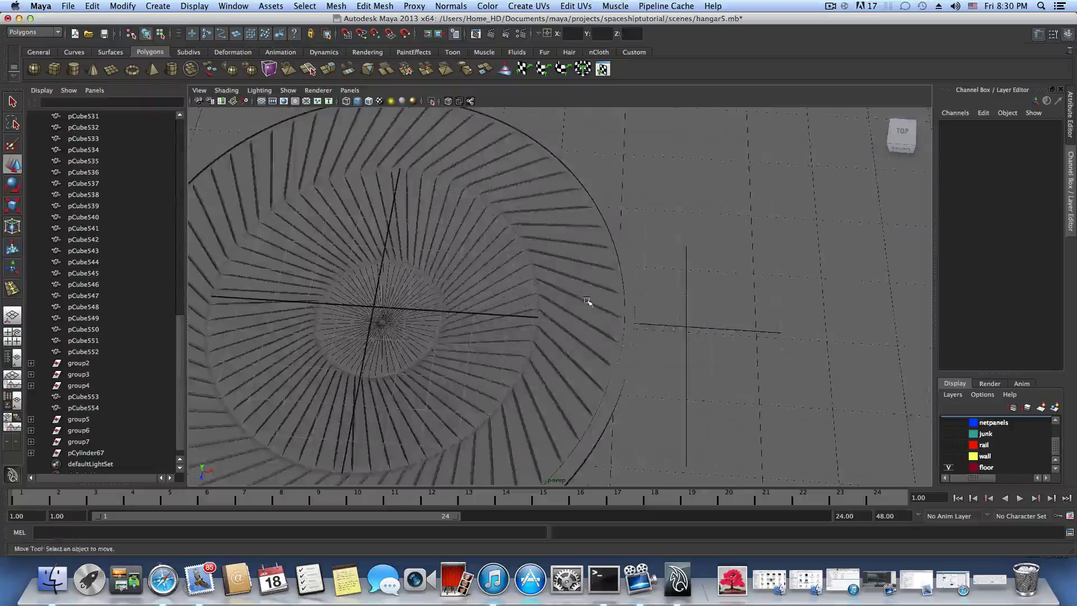
middle_click_drag(558, 286, 580, 318, "alt")
left_click_drag(581, 318, 561, 320, "alt")
left_click_drag(577, 267, 636, 335, "alt")
left_click(641, 297)
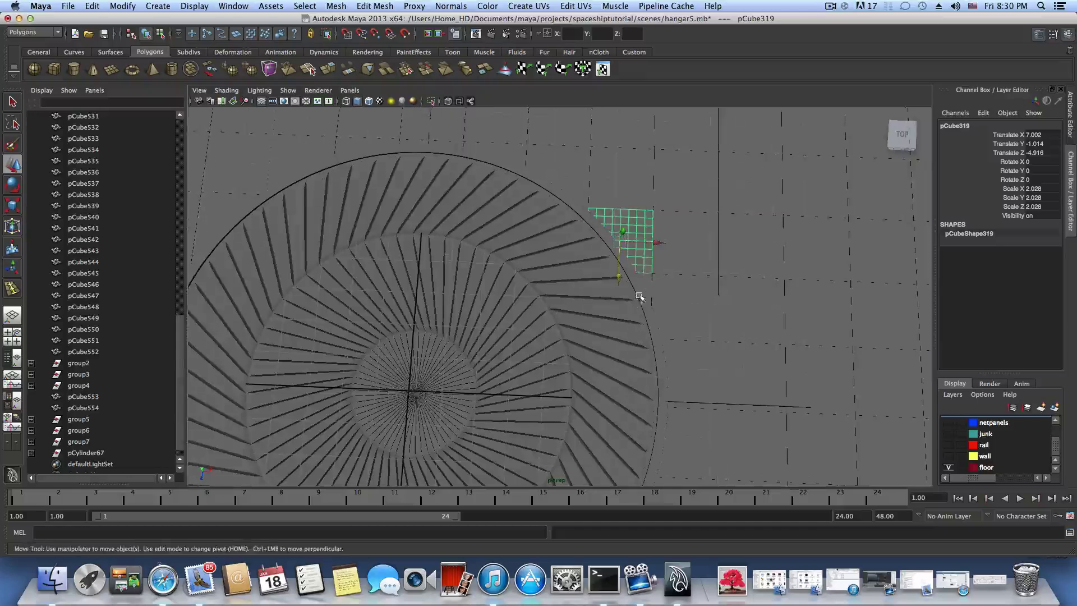
middle_click_drag(628, 280, 559, 313, "alt")
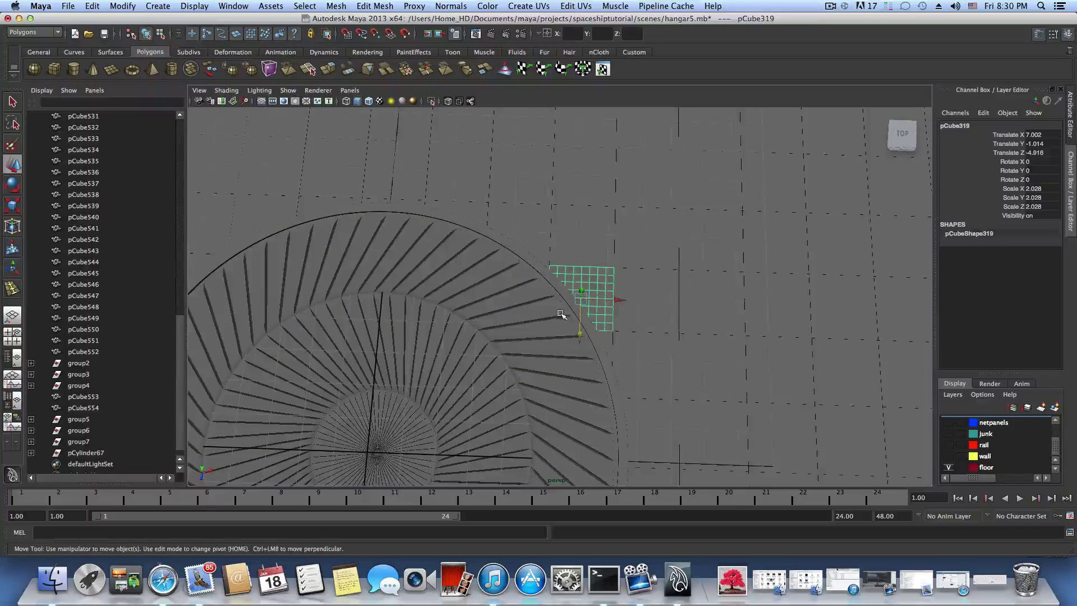
left_click_drag(562, 315, 565, 312, "alt")
- Try selecting the tile's faces hidden under the disc rim in face selection mode
right_click(585, 277)
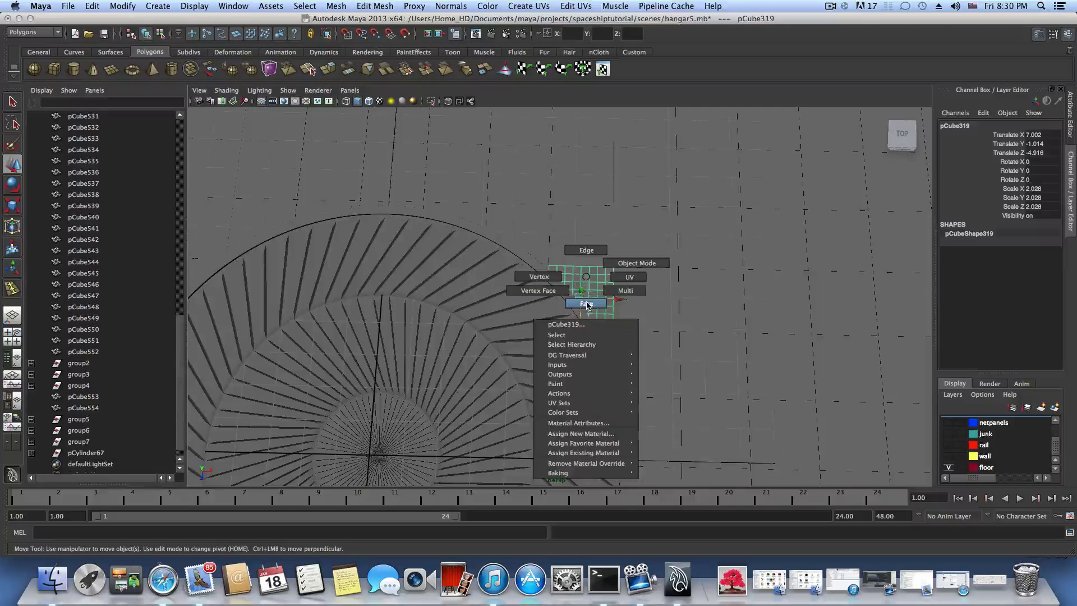
left_click(563, 278)
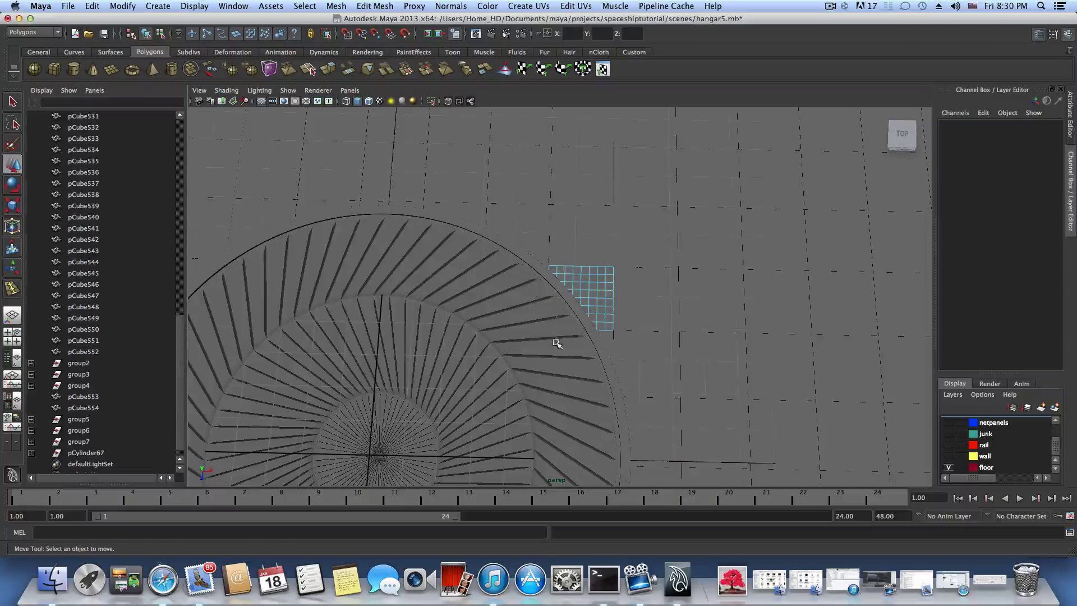
left_click_drag(556, 342, 560, 348)
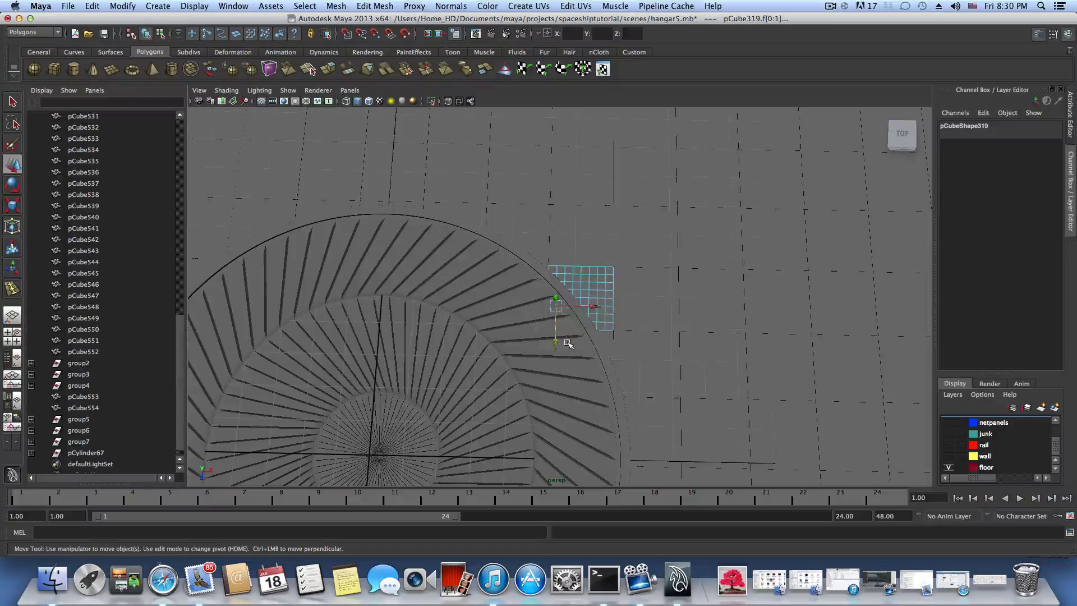
left_click(561, 332)
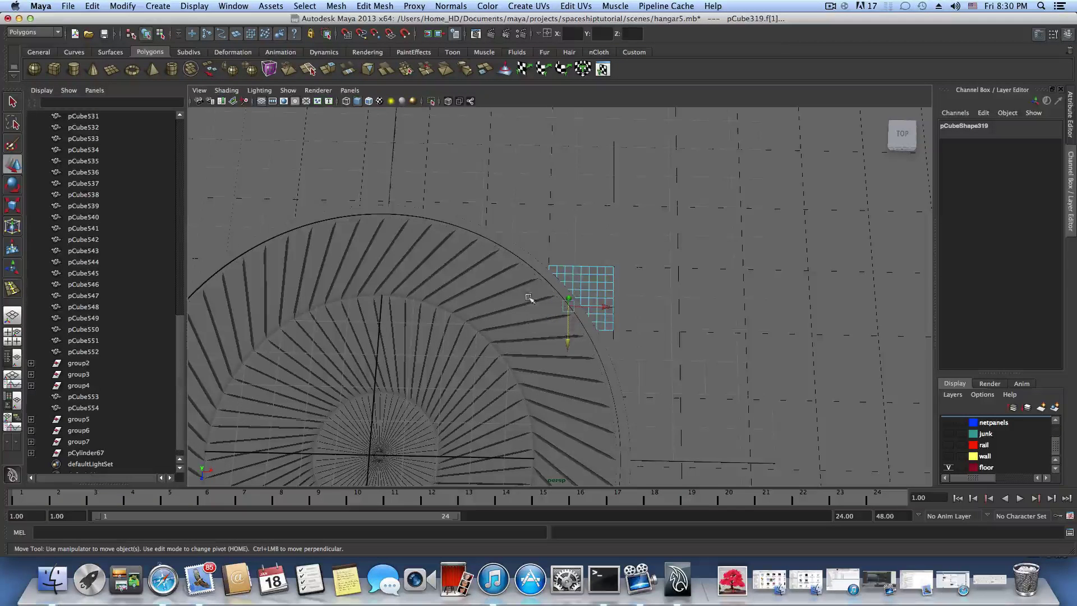
- Examine from several angles how the floor tile meets the outer rim, and return to object selection
left_click_drag(528, 325, 524, 350, "alt")
middle_click_drag(524, 351, 568, 311, "alt")
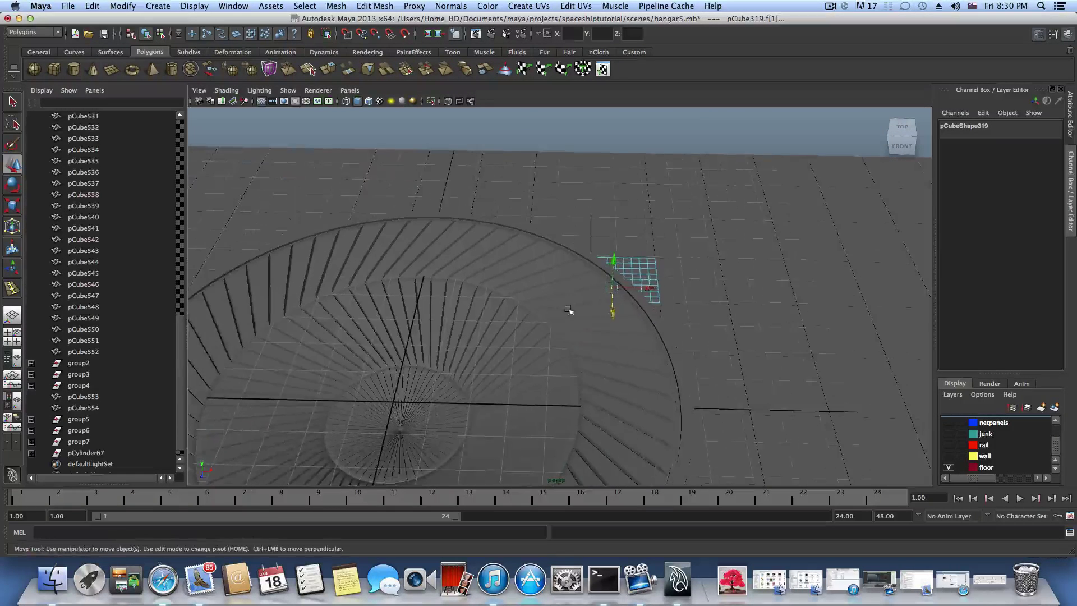
left_click_drag(533, 307, 503, 329, "alt")
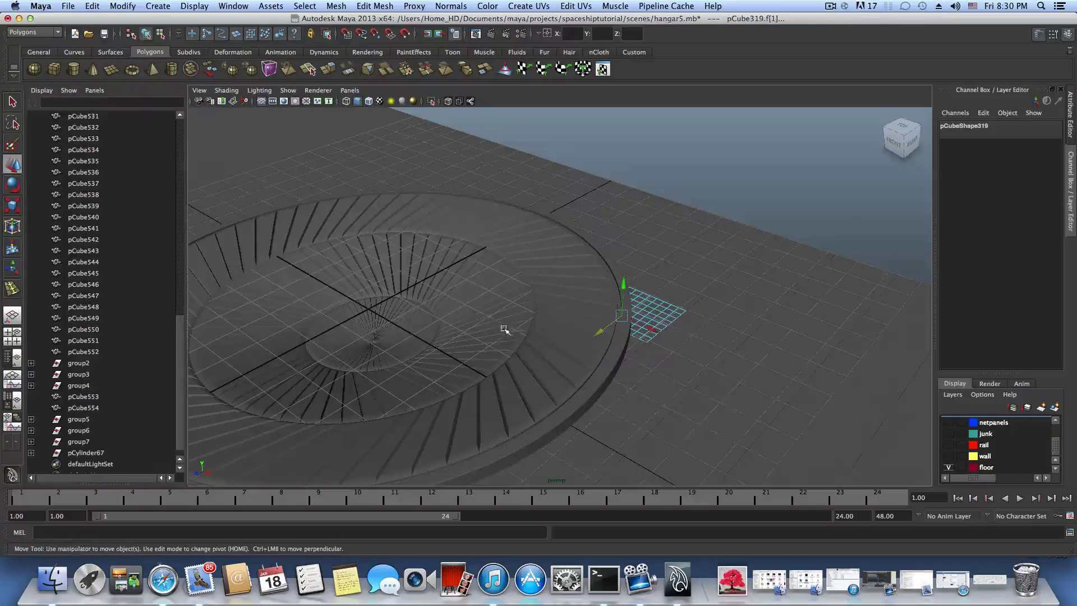
left_click_drag(432, 288, 489, 346, "alt")
middle_click_drag(489, 346, 444, 332, "alt")
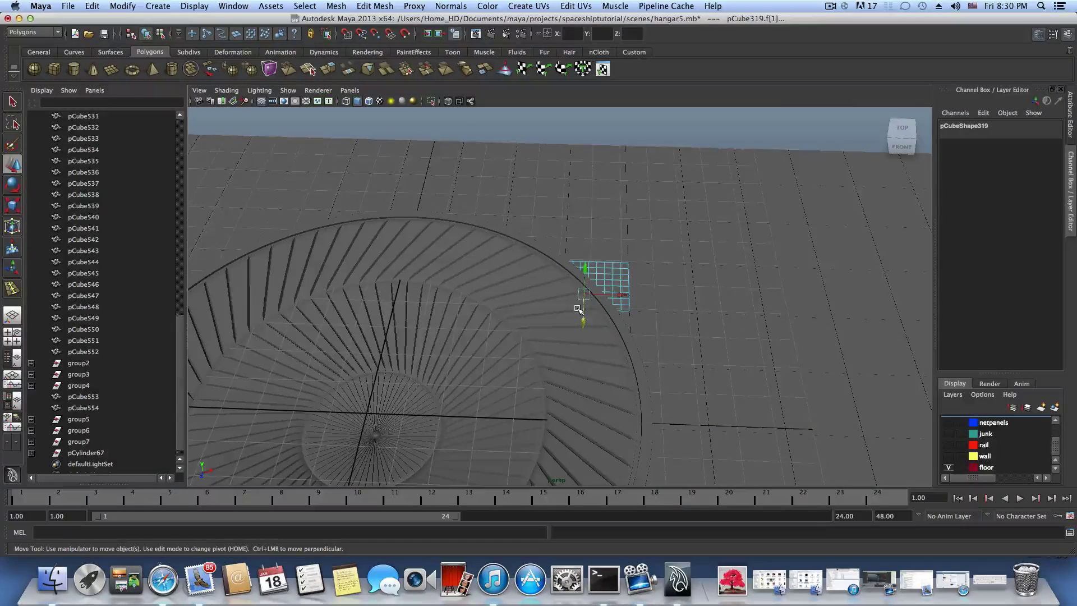
left_click_drag(618, 282, 550, 296, "alt")
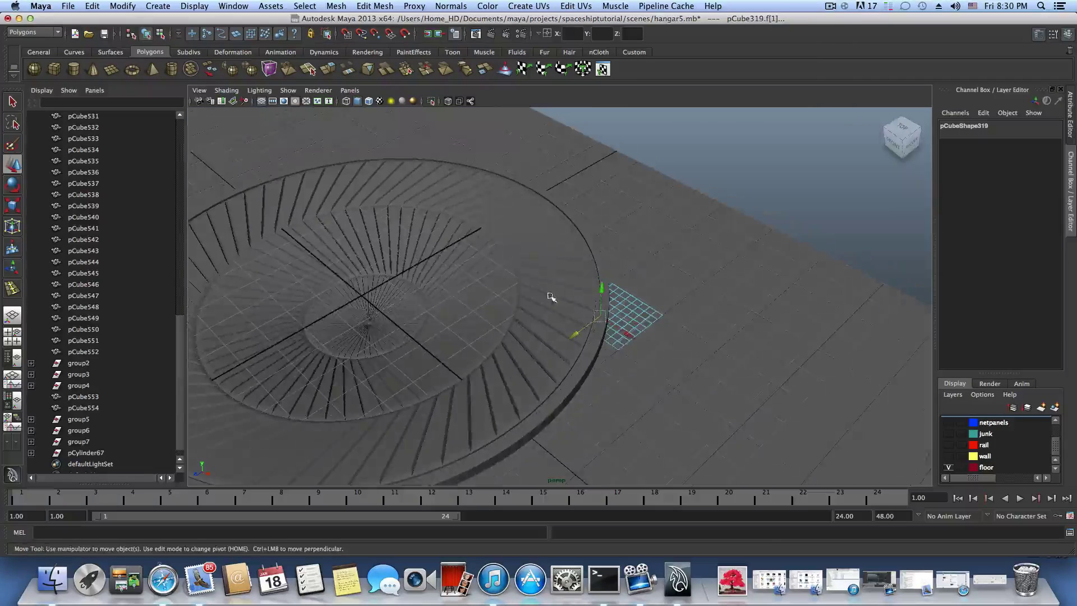
left_click_drag(632, 306, 616, 357, "alt")
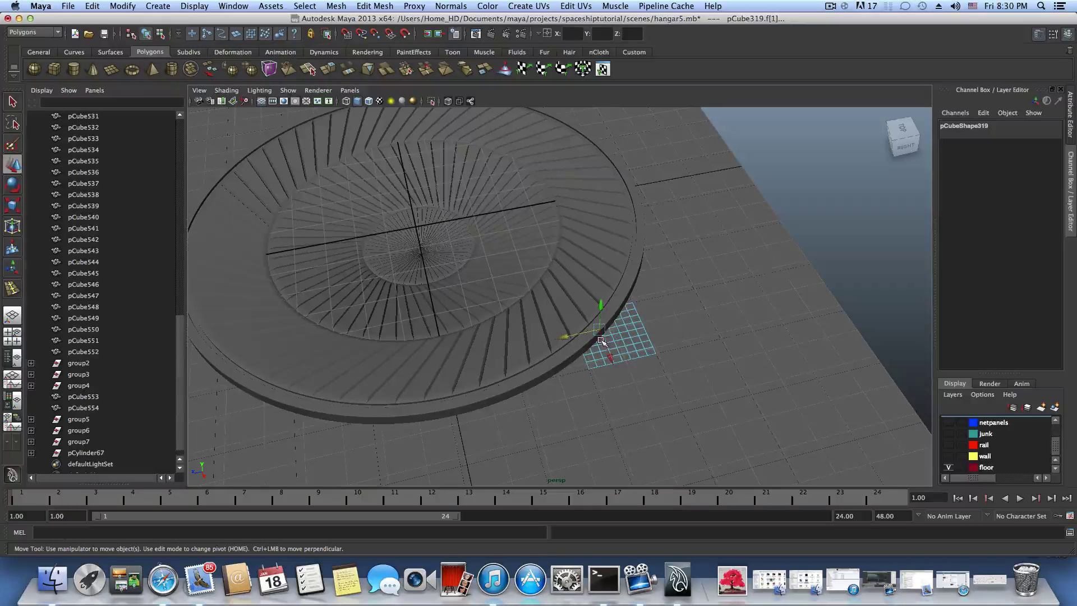
left_click_drag(607, 324, 485, 300, "alt")
right_click_drag(486, 300, 526, 318, "alt")
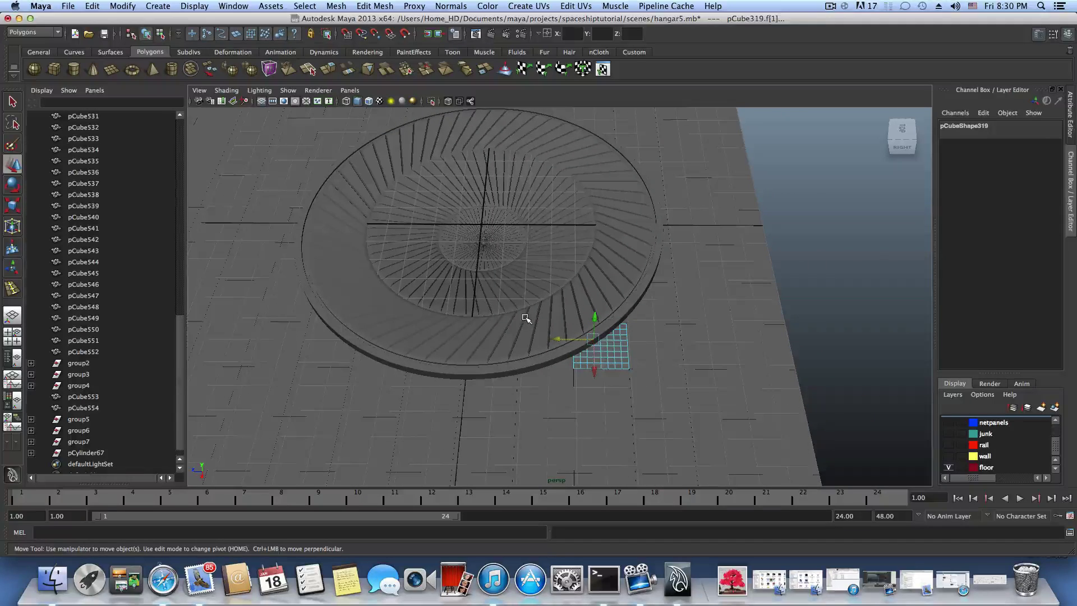
key("F8")
mouse_move(505, 350)
left_mouse_down("alt")
mouse_move(621, 324)
mouse_move(514, 298)
mouse_move(514, 331)
left_mouse_up("alt")
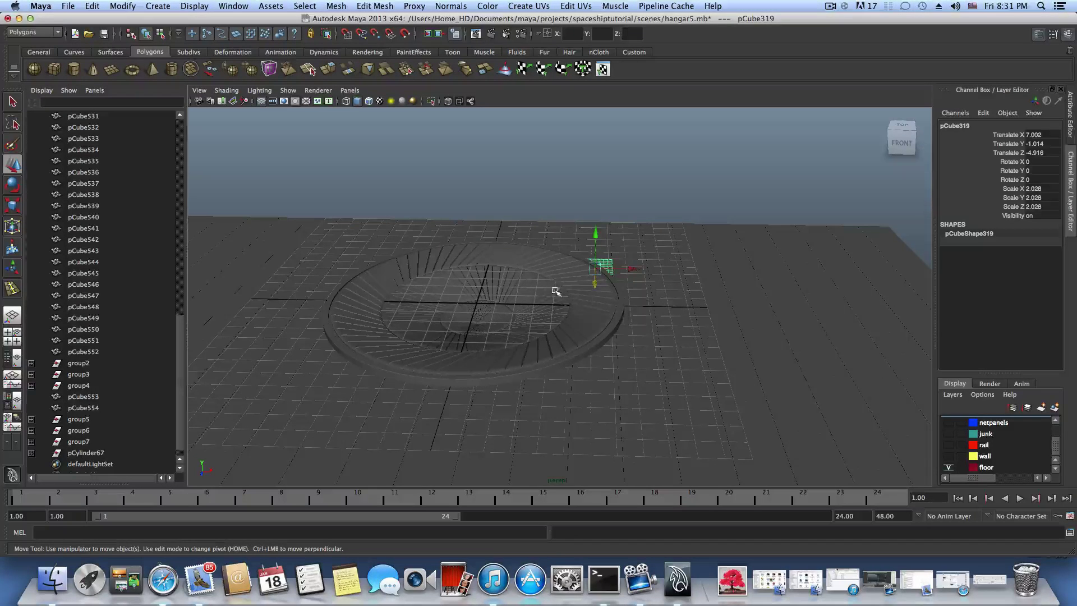
left_click_drag(555, 291, 565, 341, "alt")
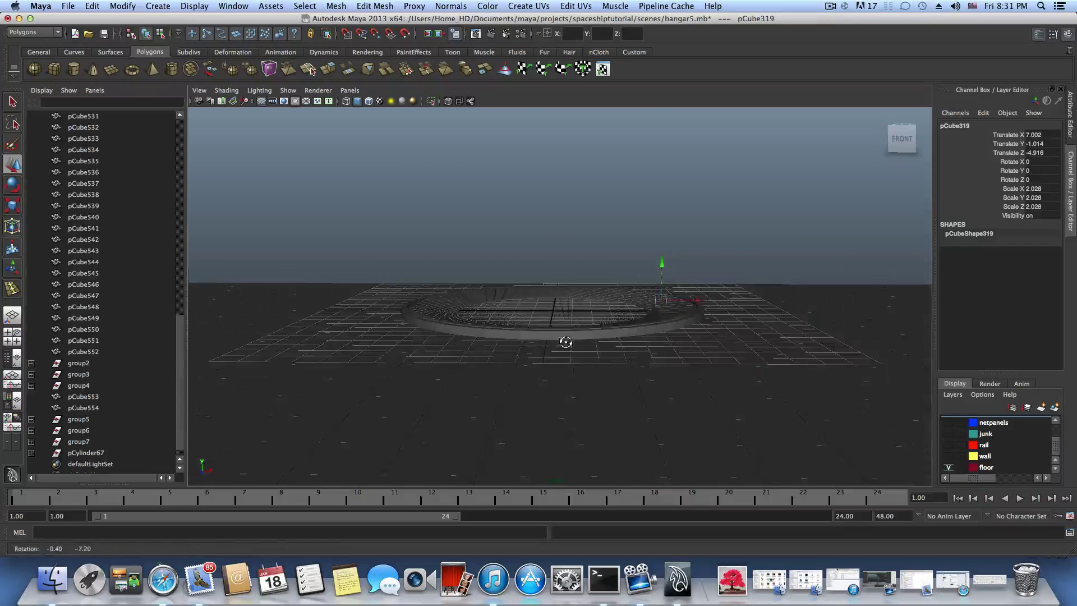
- Select the spoke surface and outer rim together and add them to a new display layer
left_click(647, 320)
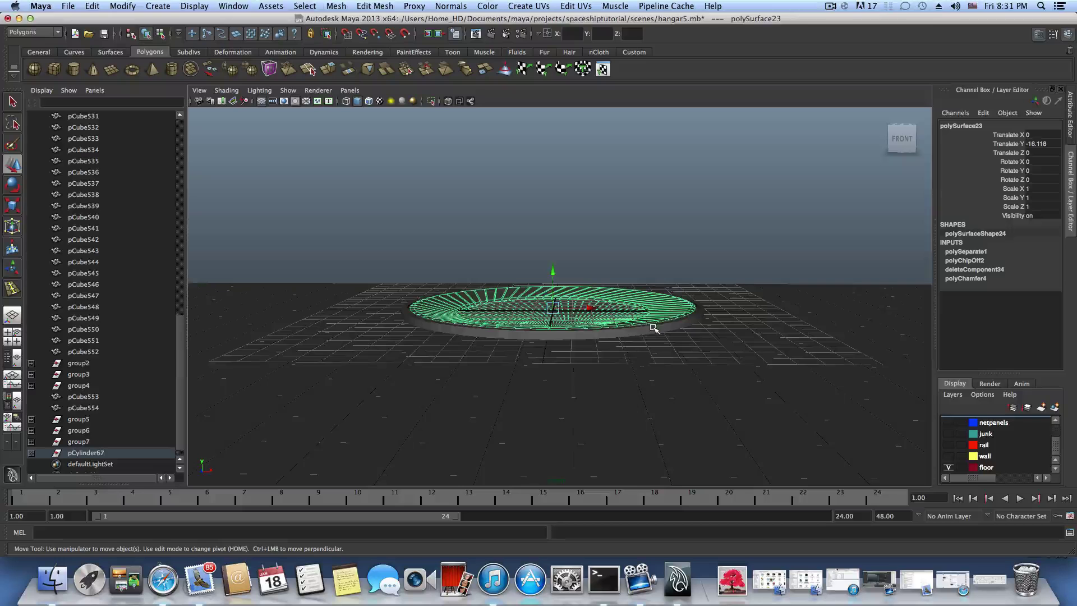
left_click(654, 331, "shift")
left_click_drag(651, 328, 646, 321, "alt")
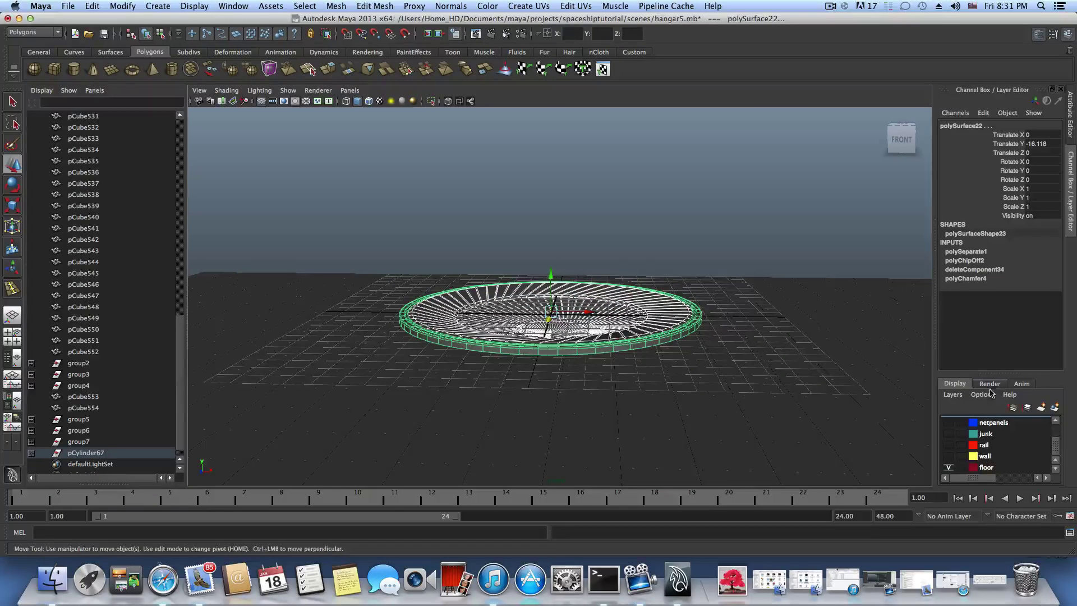
left_click(1055, 408)
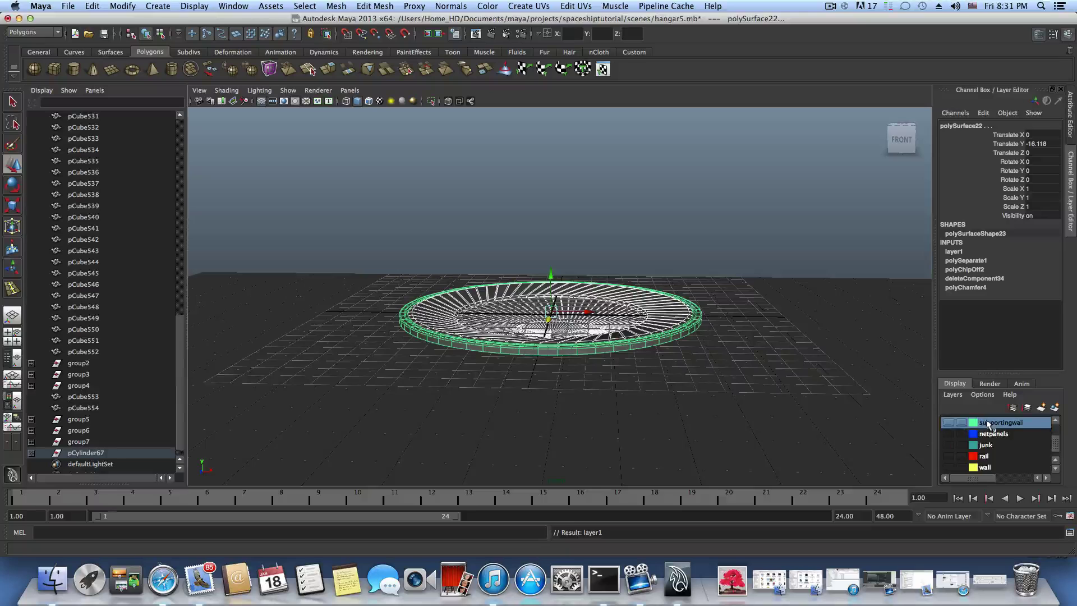
- Rename the new display layer forcefireldbase, give it a light cyan colour, and deselect the disc
scroll(1010, 432, "up", 3)
double_click(985, 422)
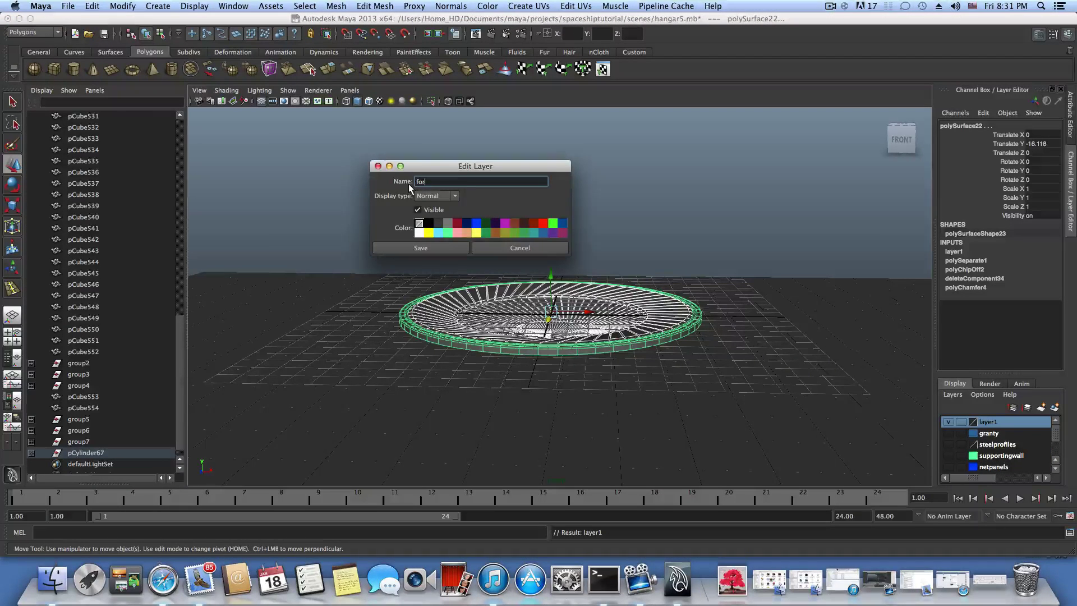
type("forcefireldb")
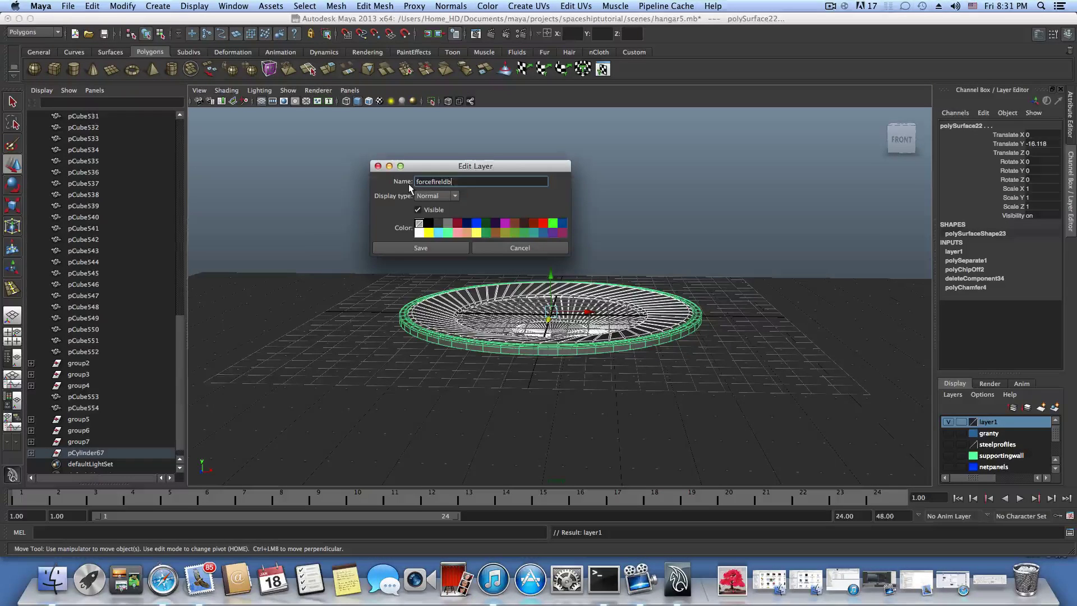
type("ase")
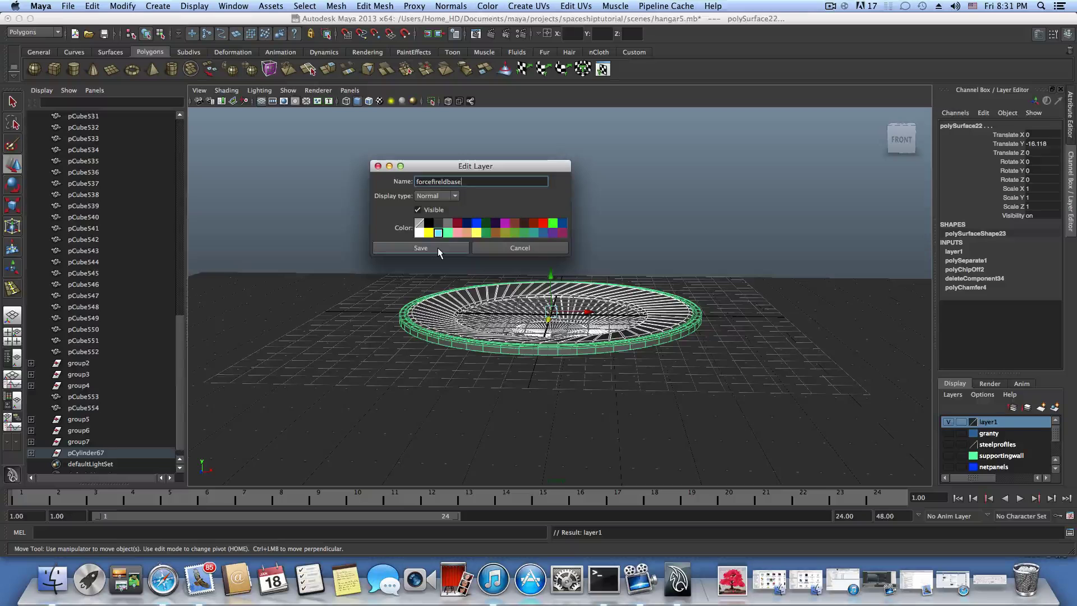
left_click(437, 247)
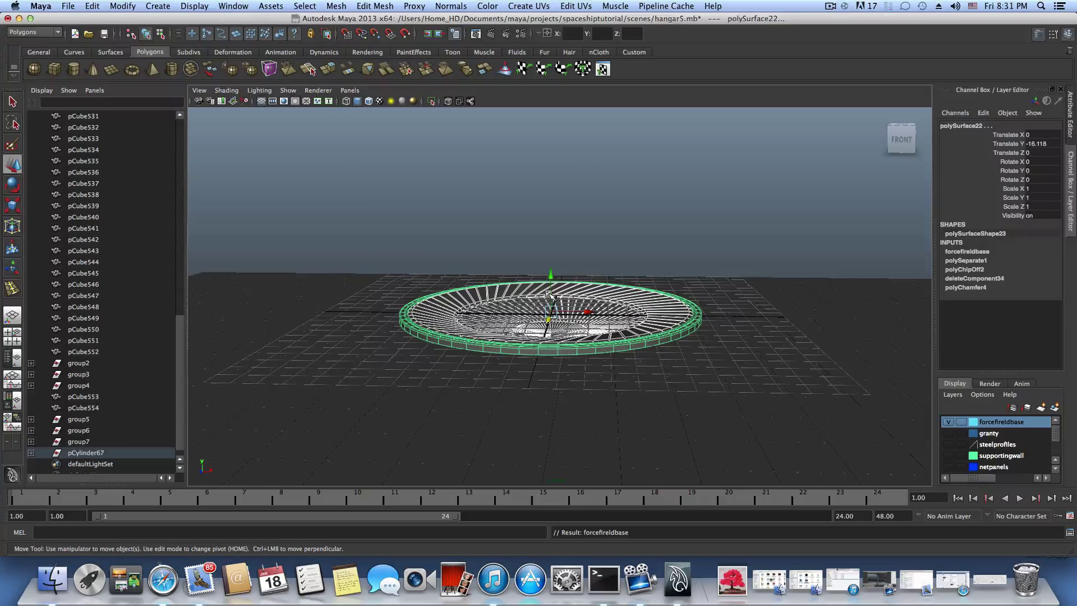
left_click(774, 229)
left_click_drag(743, 255, 623, 271, "alt")
right_click_drag(622, 271, 617, 308, "alt")
middle_click_drag(617, 308, 642, 261, "alt")
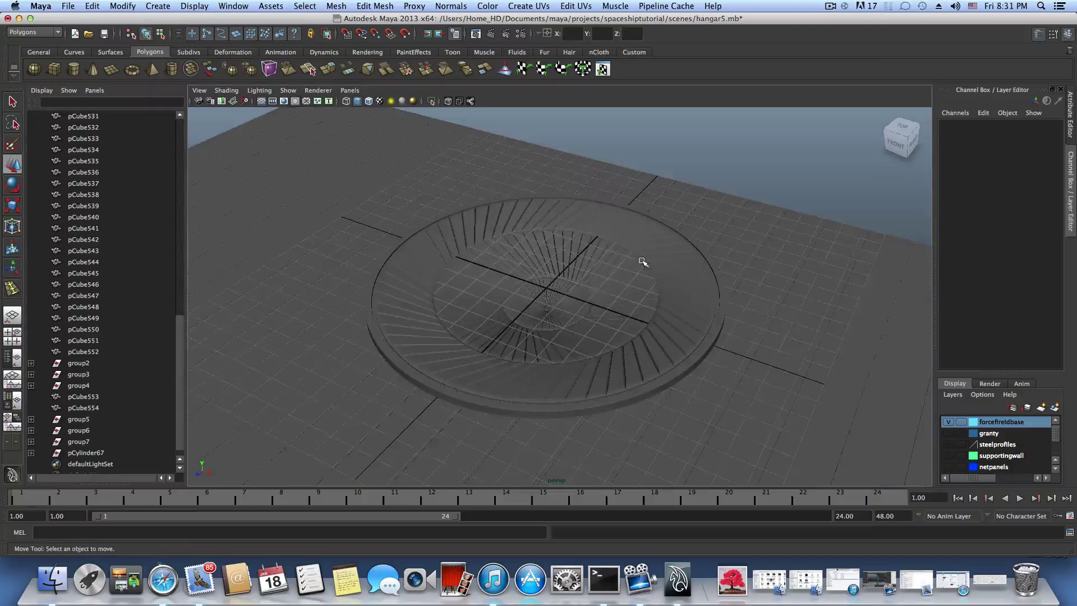
left_click_drag(642, 262, 613, 290, "alt")
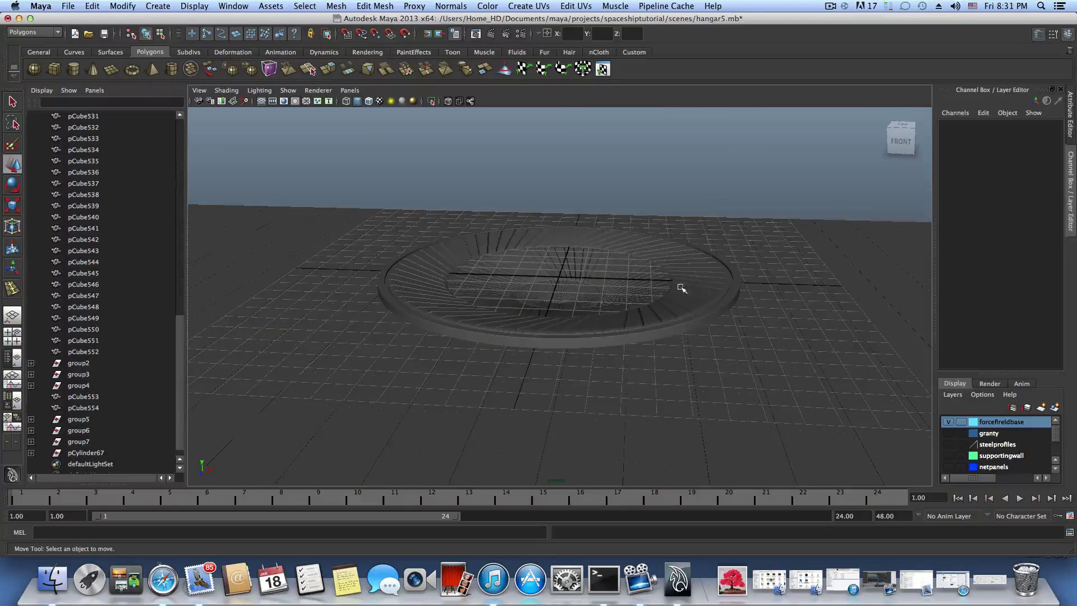
left_click_drag(680, 287, 580, 309, "alt")
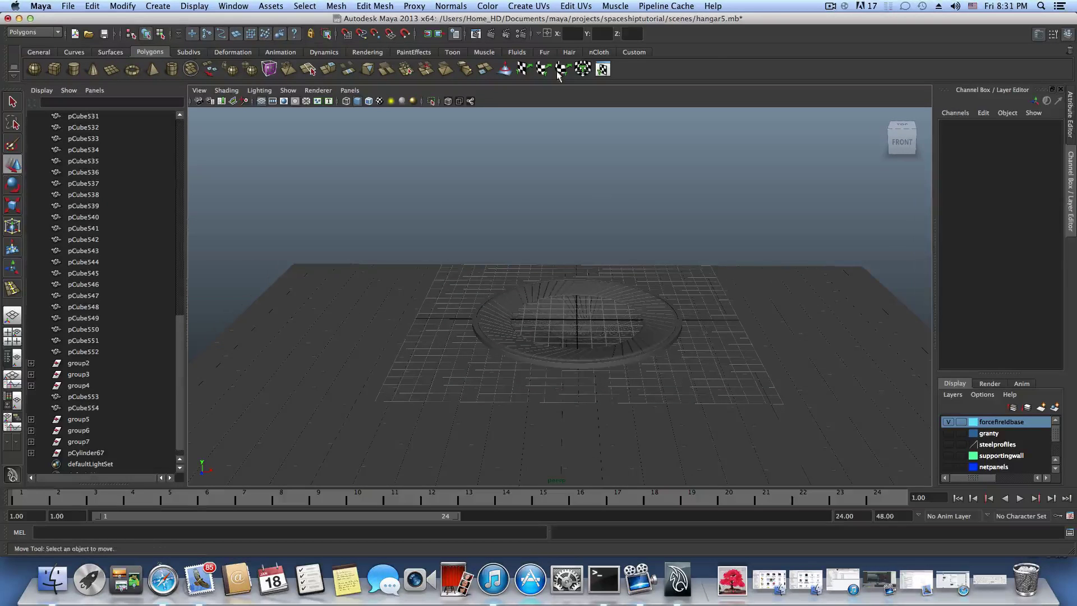